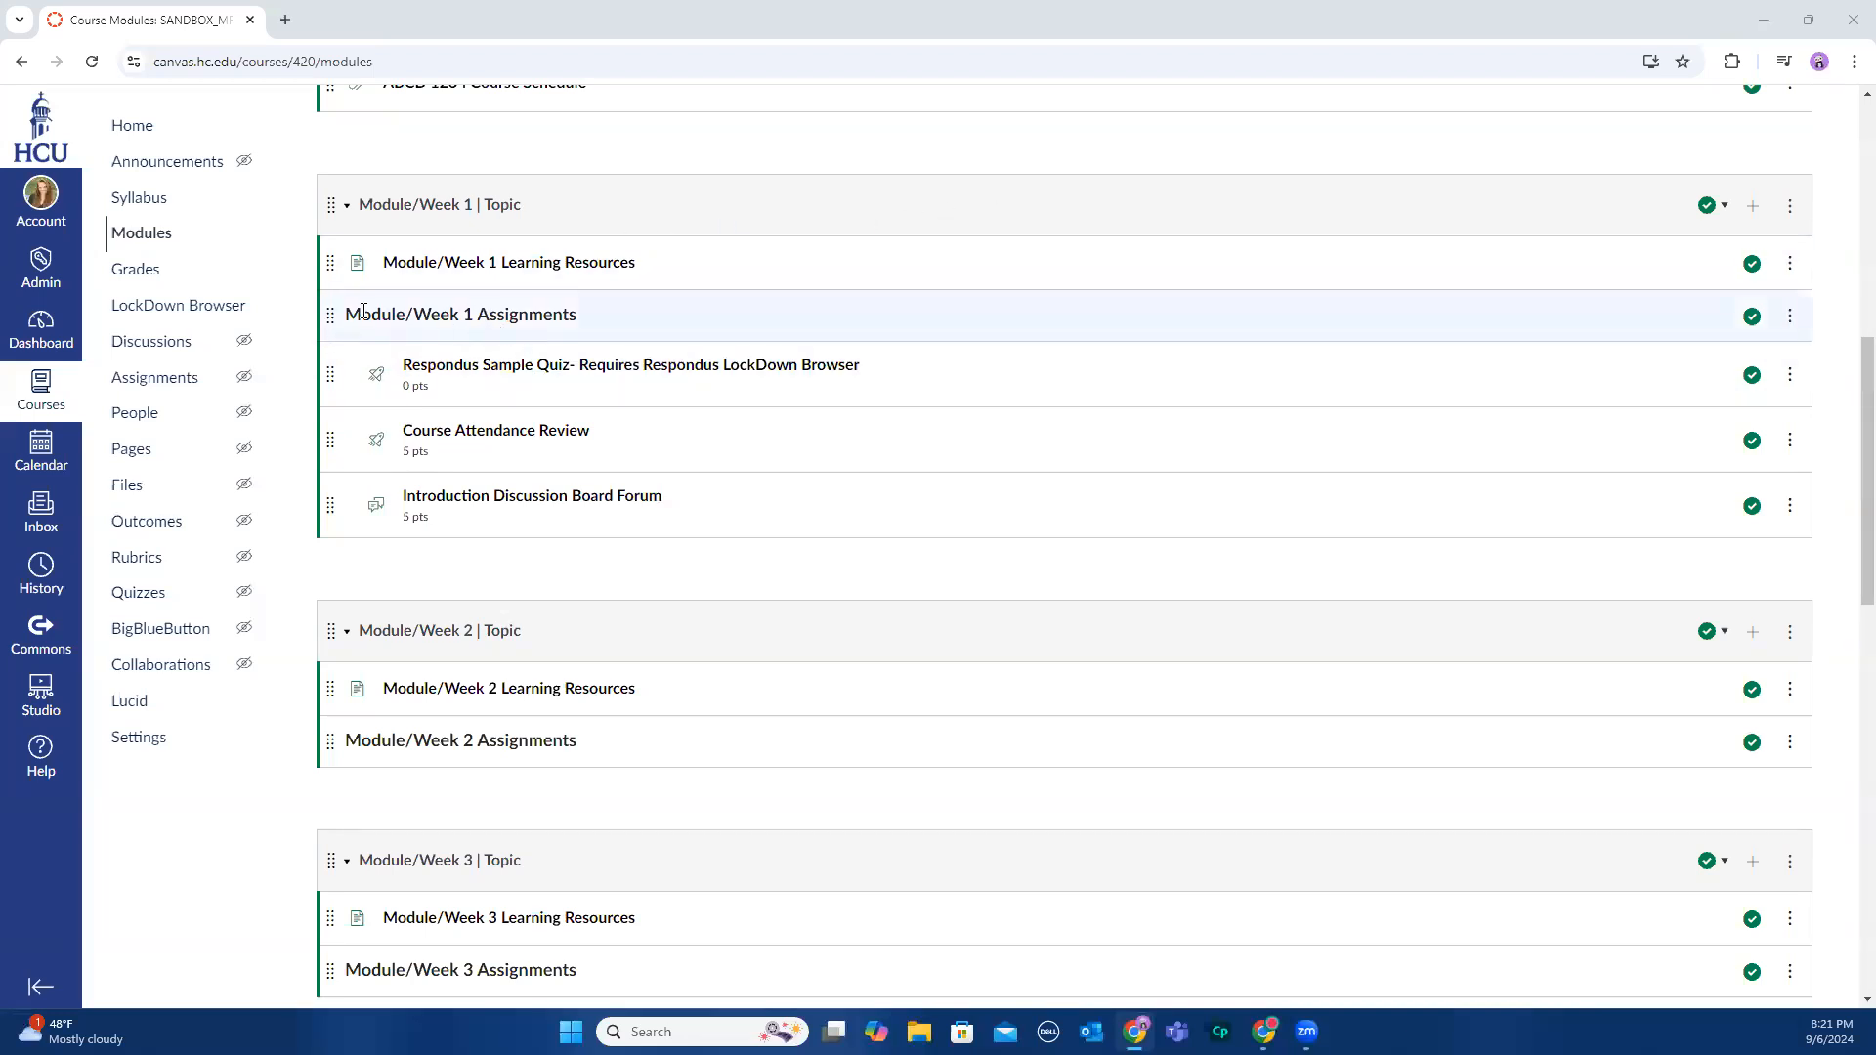
drag(347, 313, 607, 300)
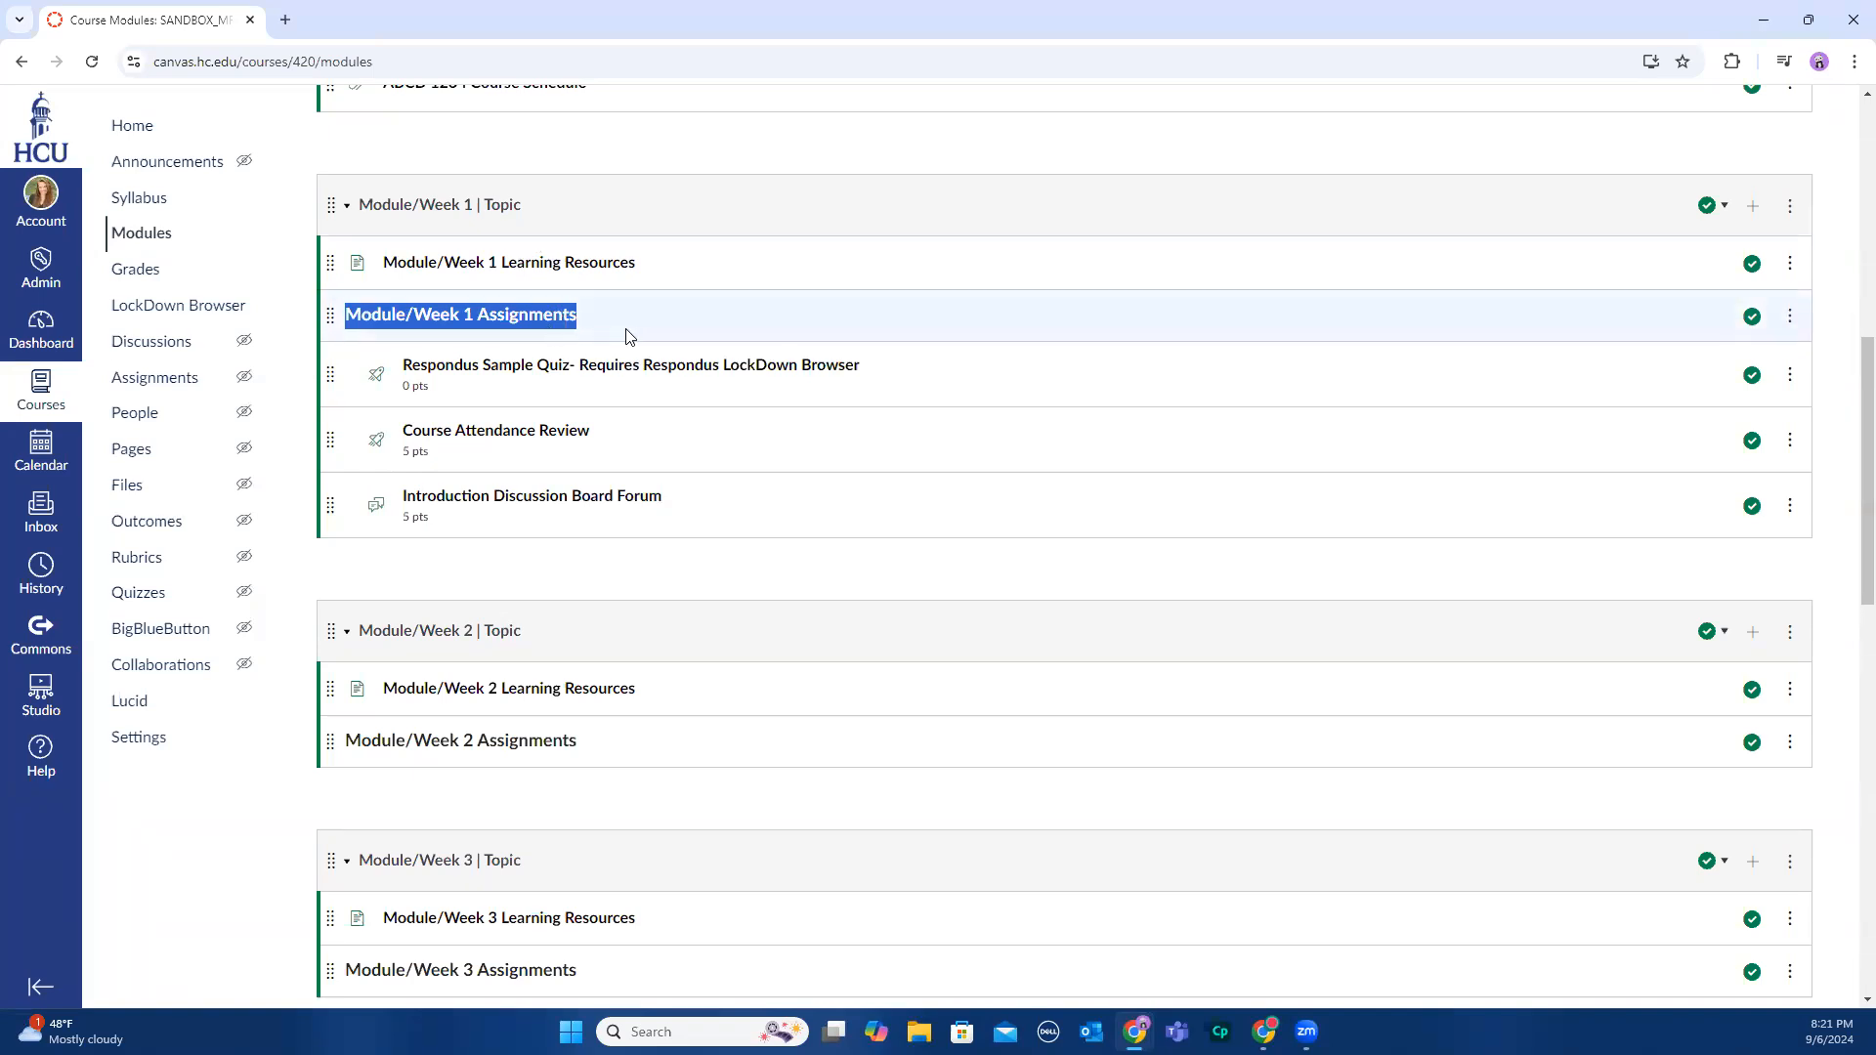
click(561, 204)
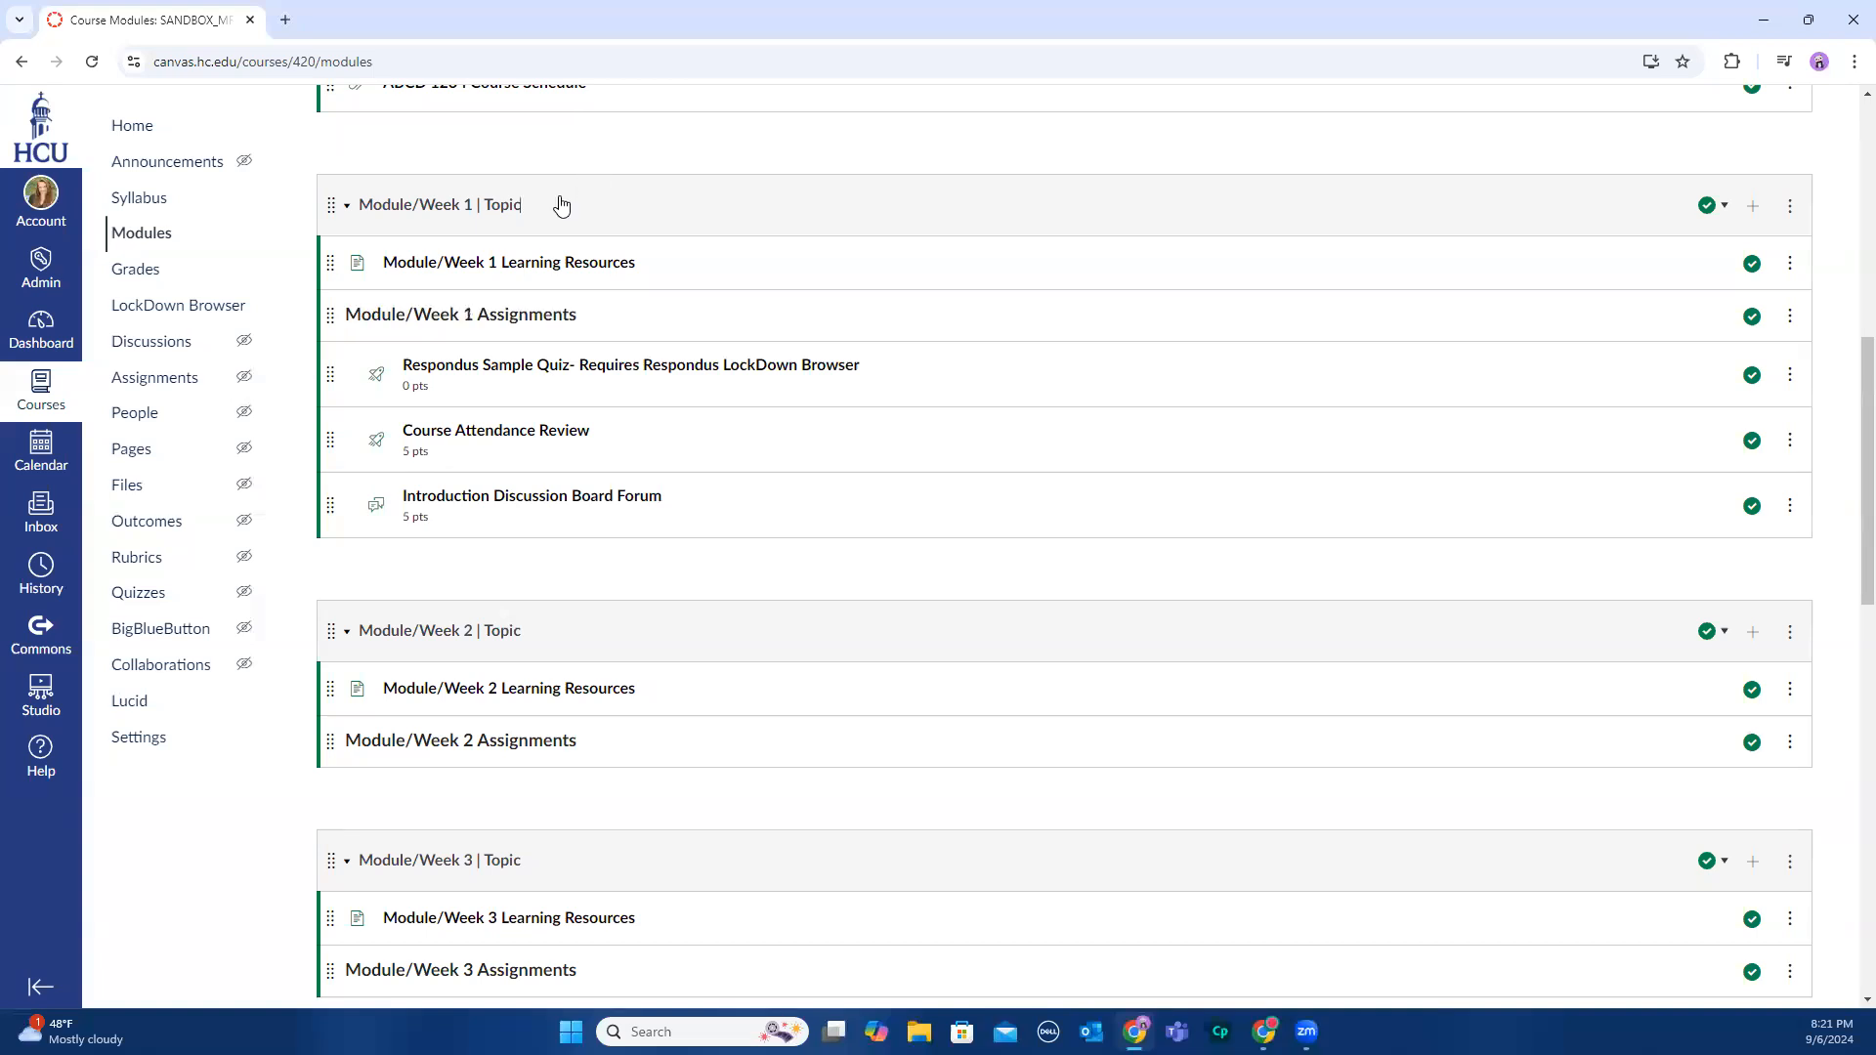
Add a new assignment named "TITLE HERE" to the Module/Week 1 module with Indent 1 Level
click(1754, 213)
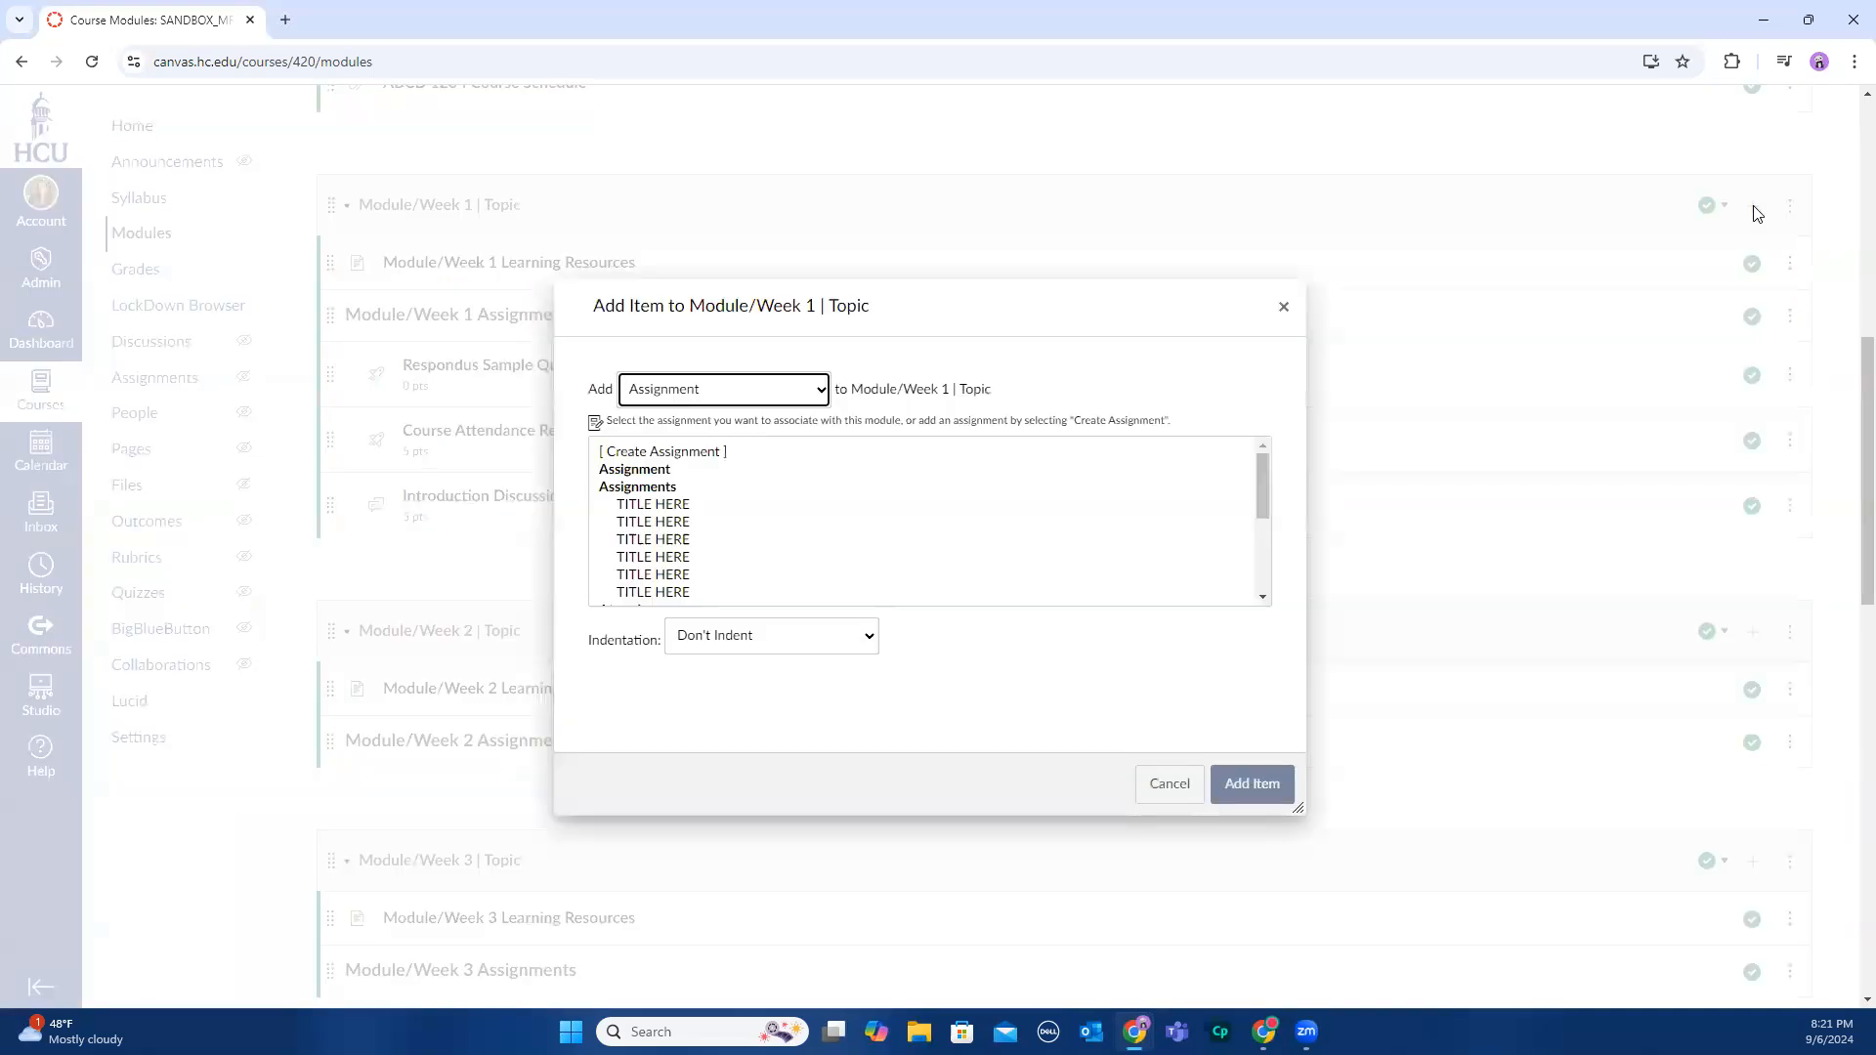
click(699, 395)
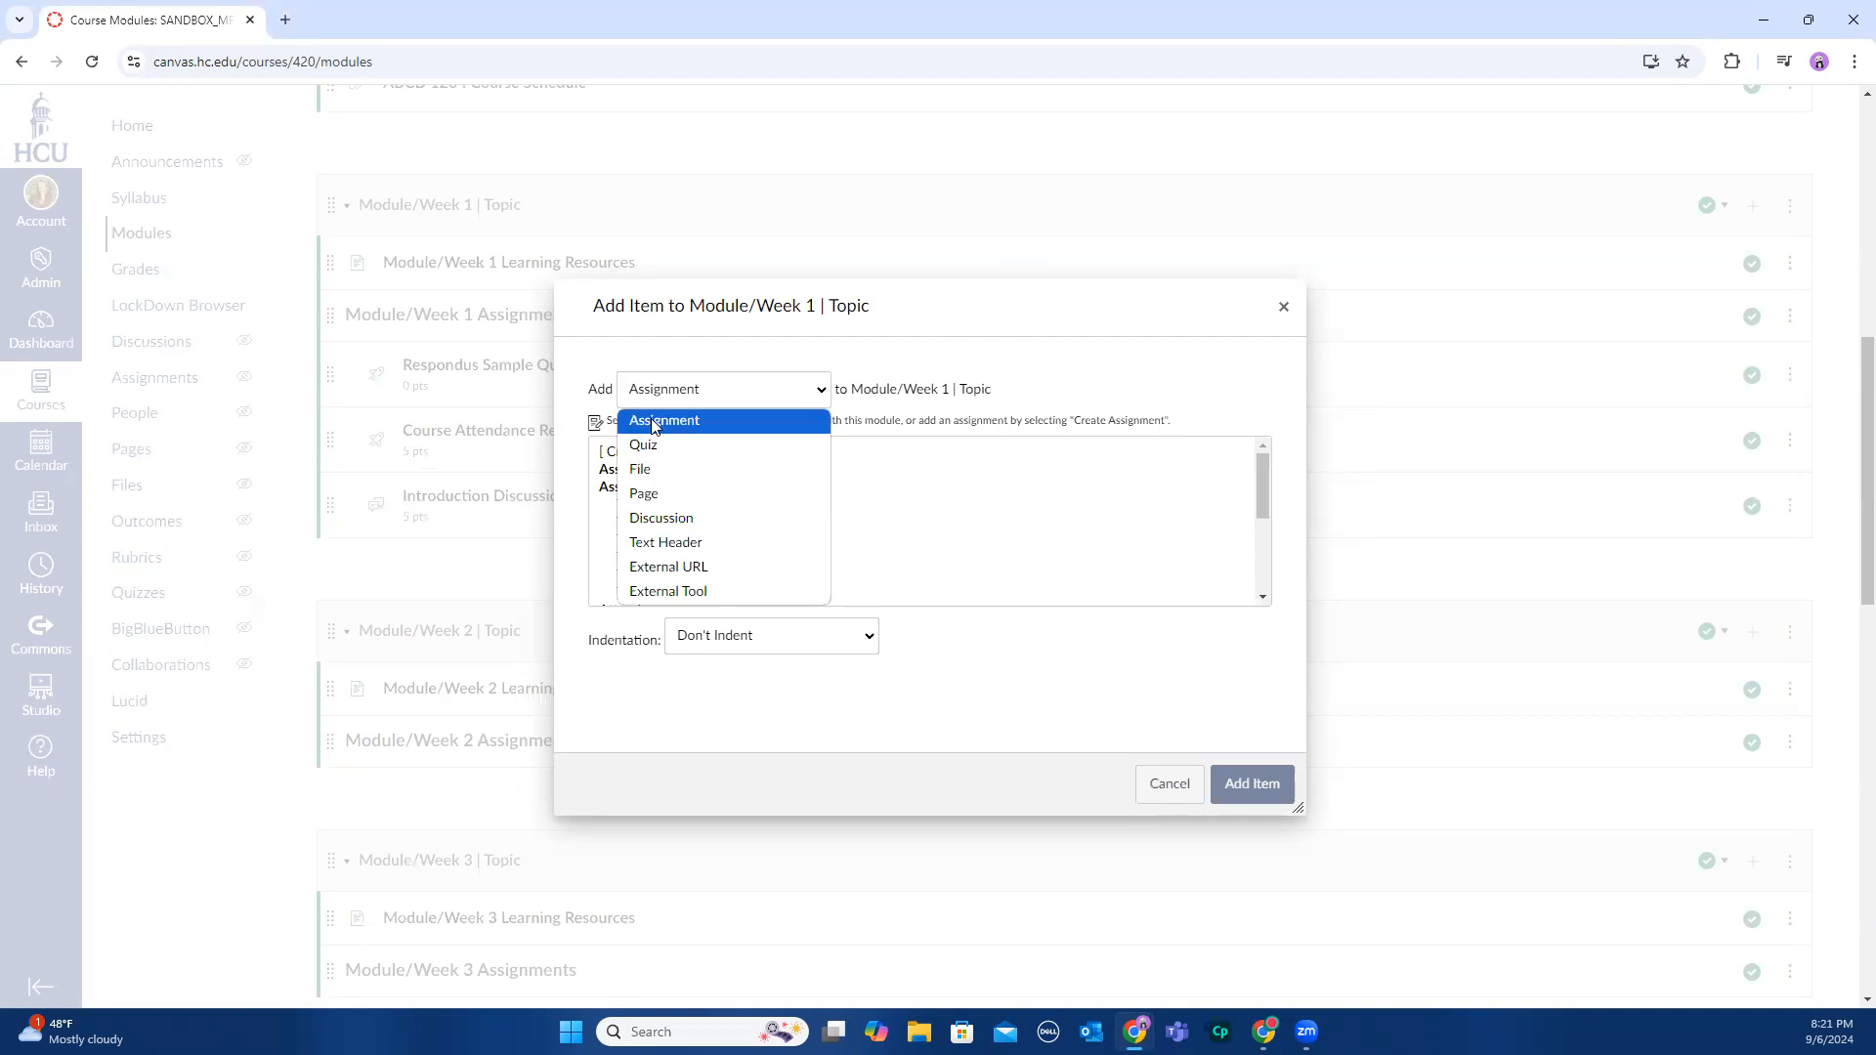
click(647, 419)
click(650, 457)
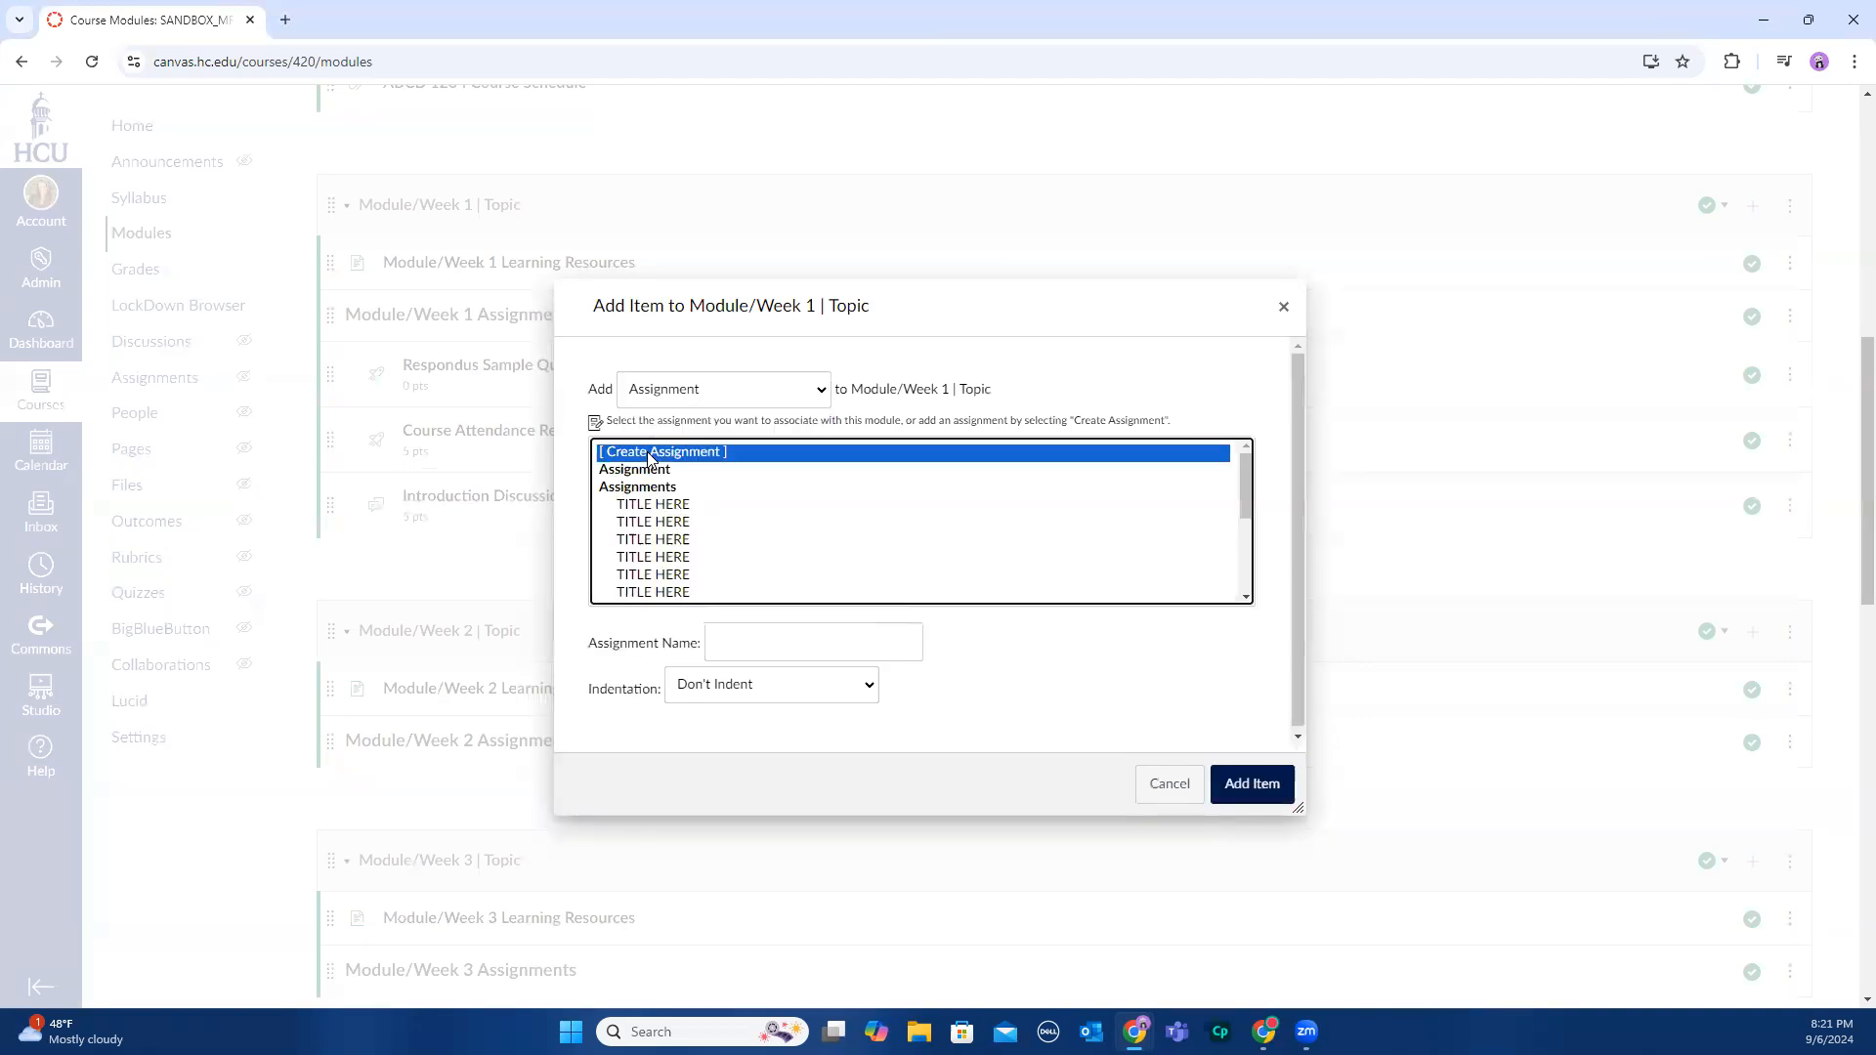
click(741, 645)
click(846, 700)
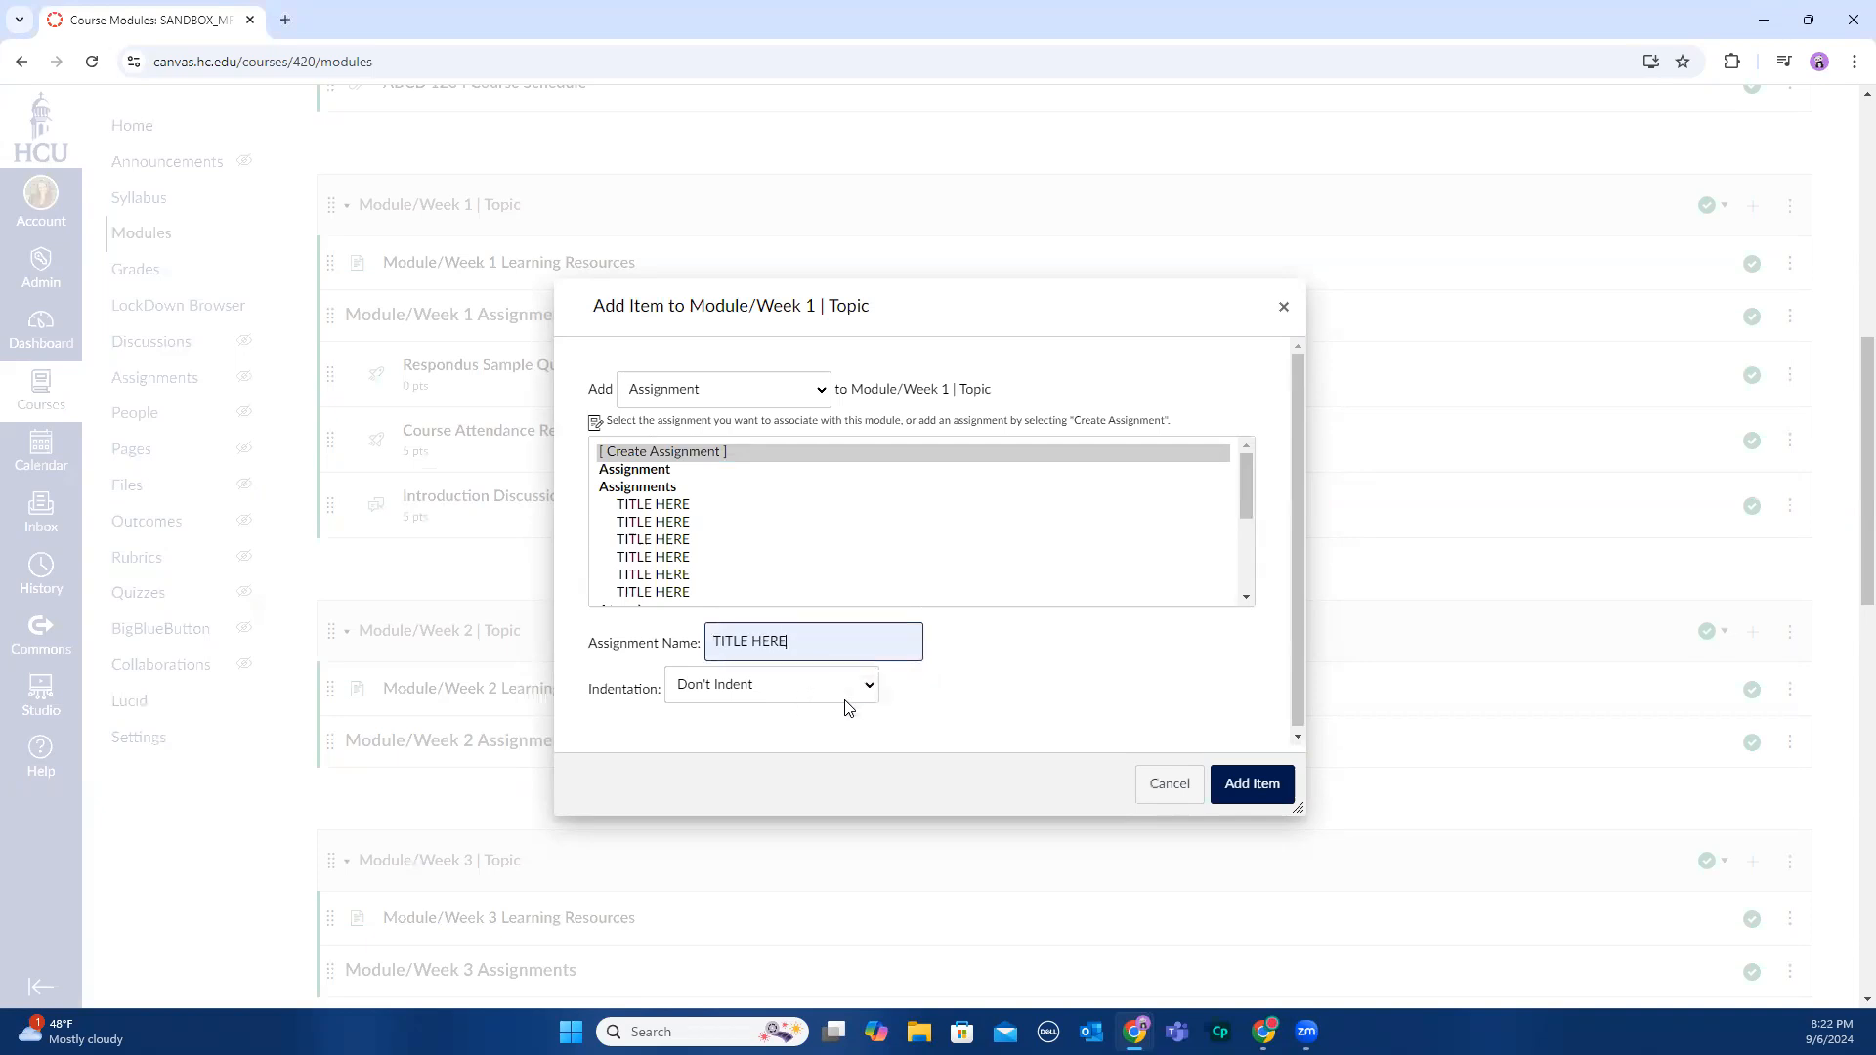
click(750, 692)
click(735, 733)
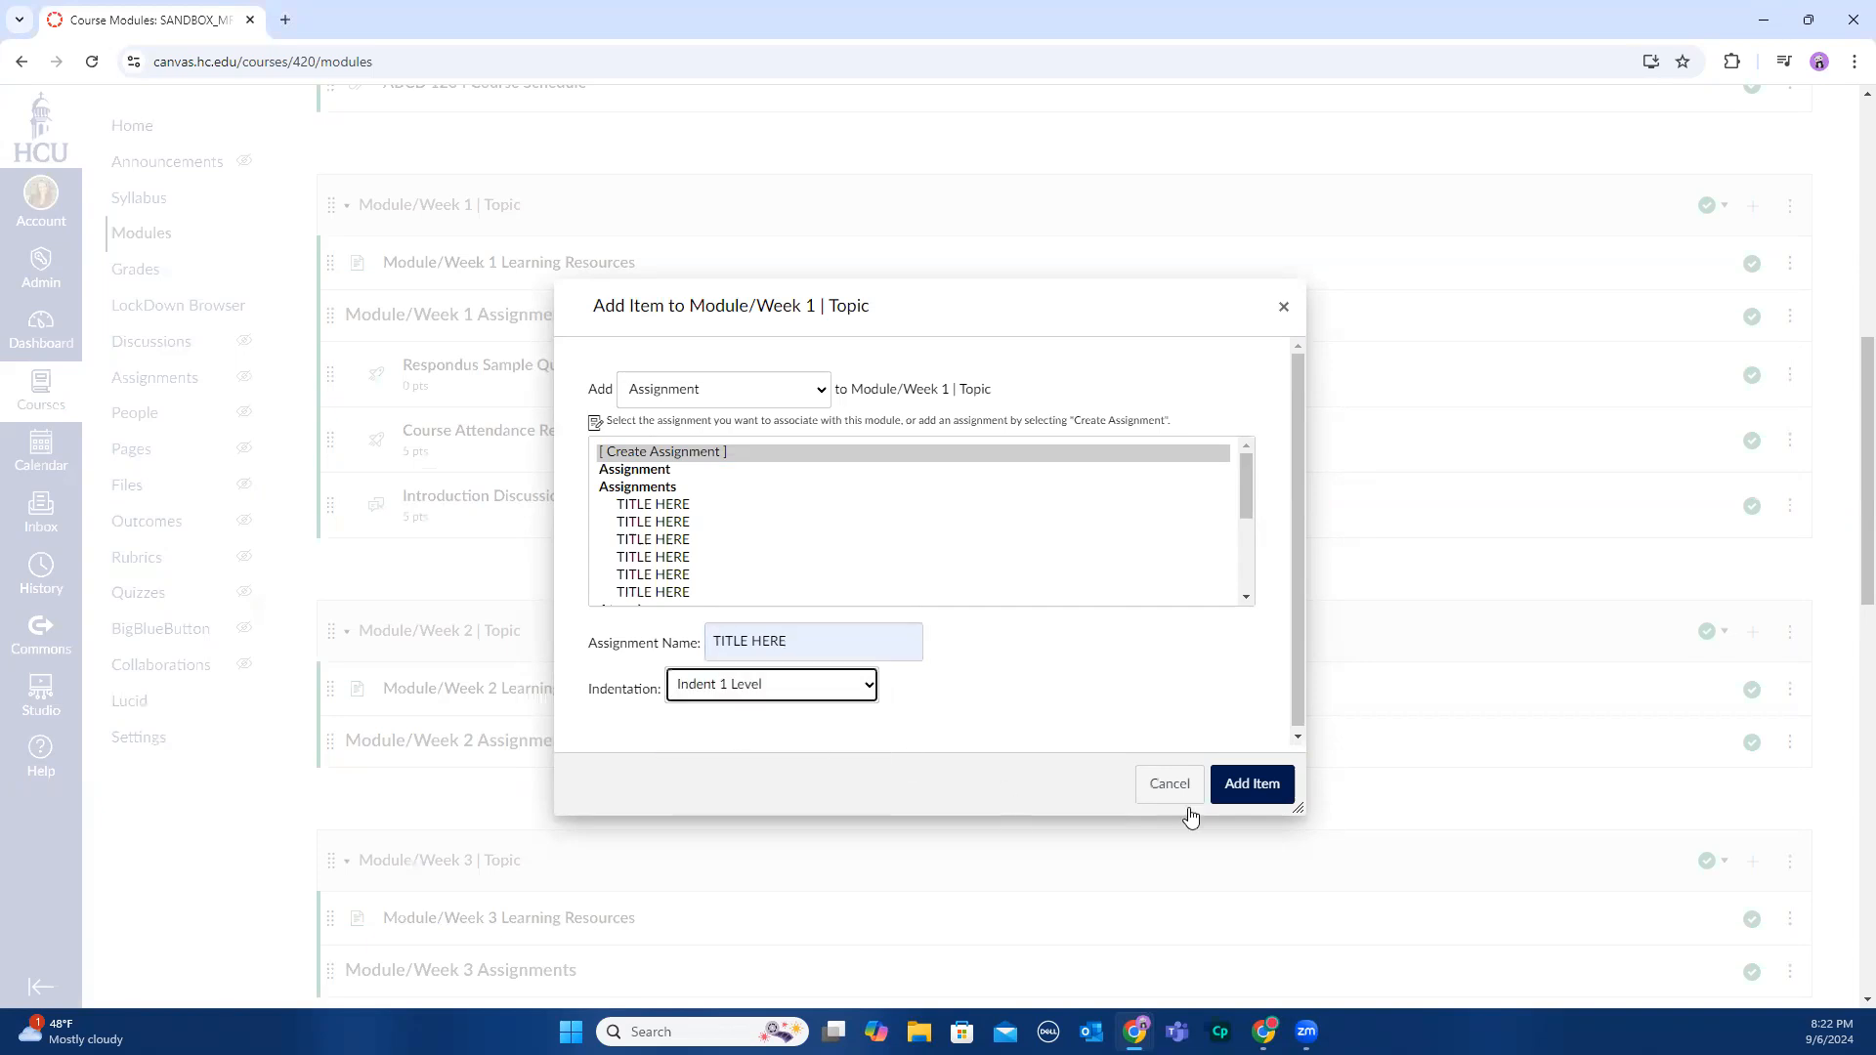
click(1230, 786)
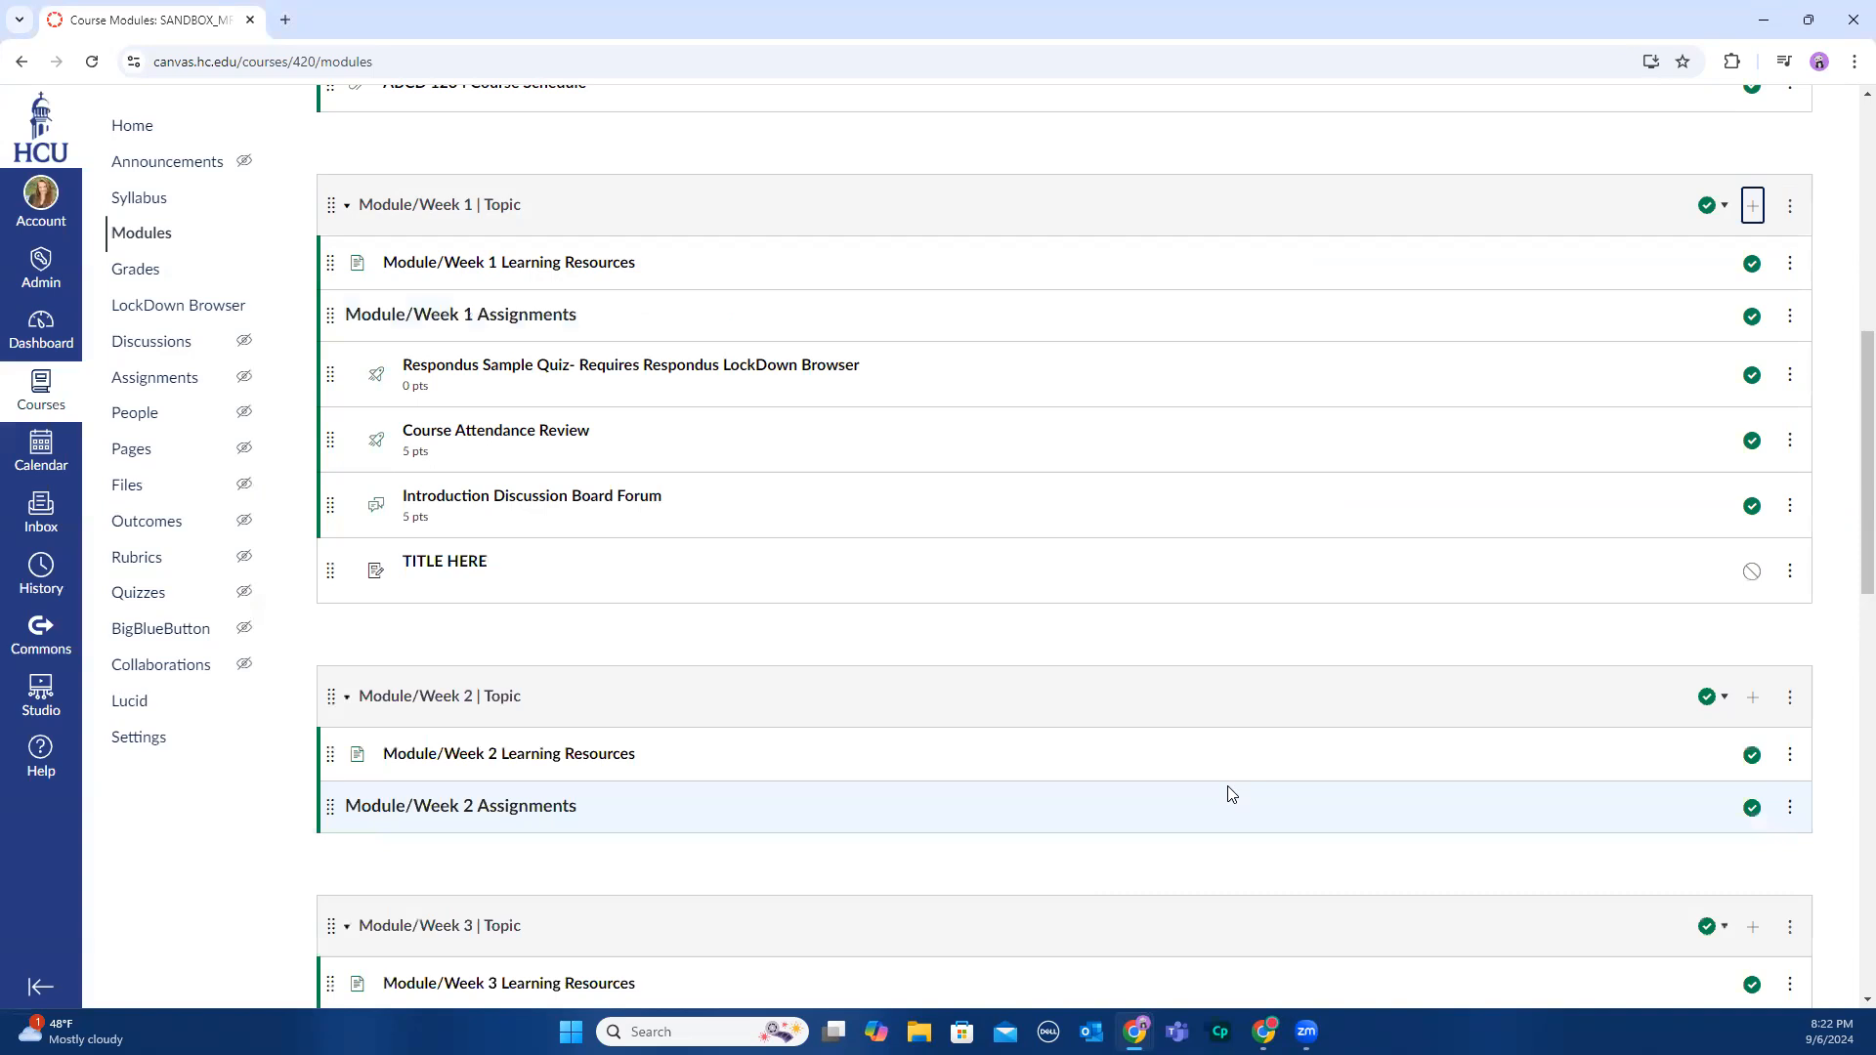
Open the new TITLE HERE assignment for editing and enter Purpose, Parameters and Prompt on separate lines in its description
click(442, 568)
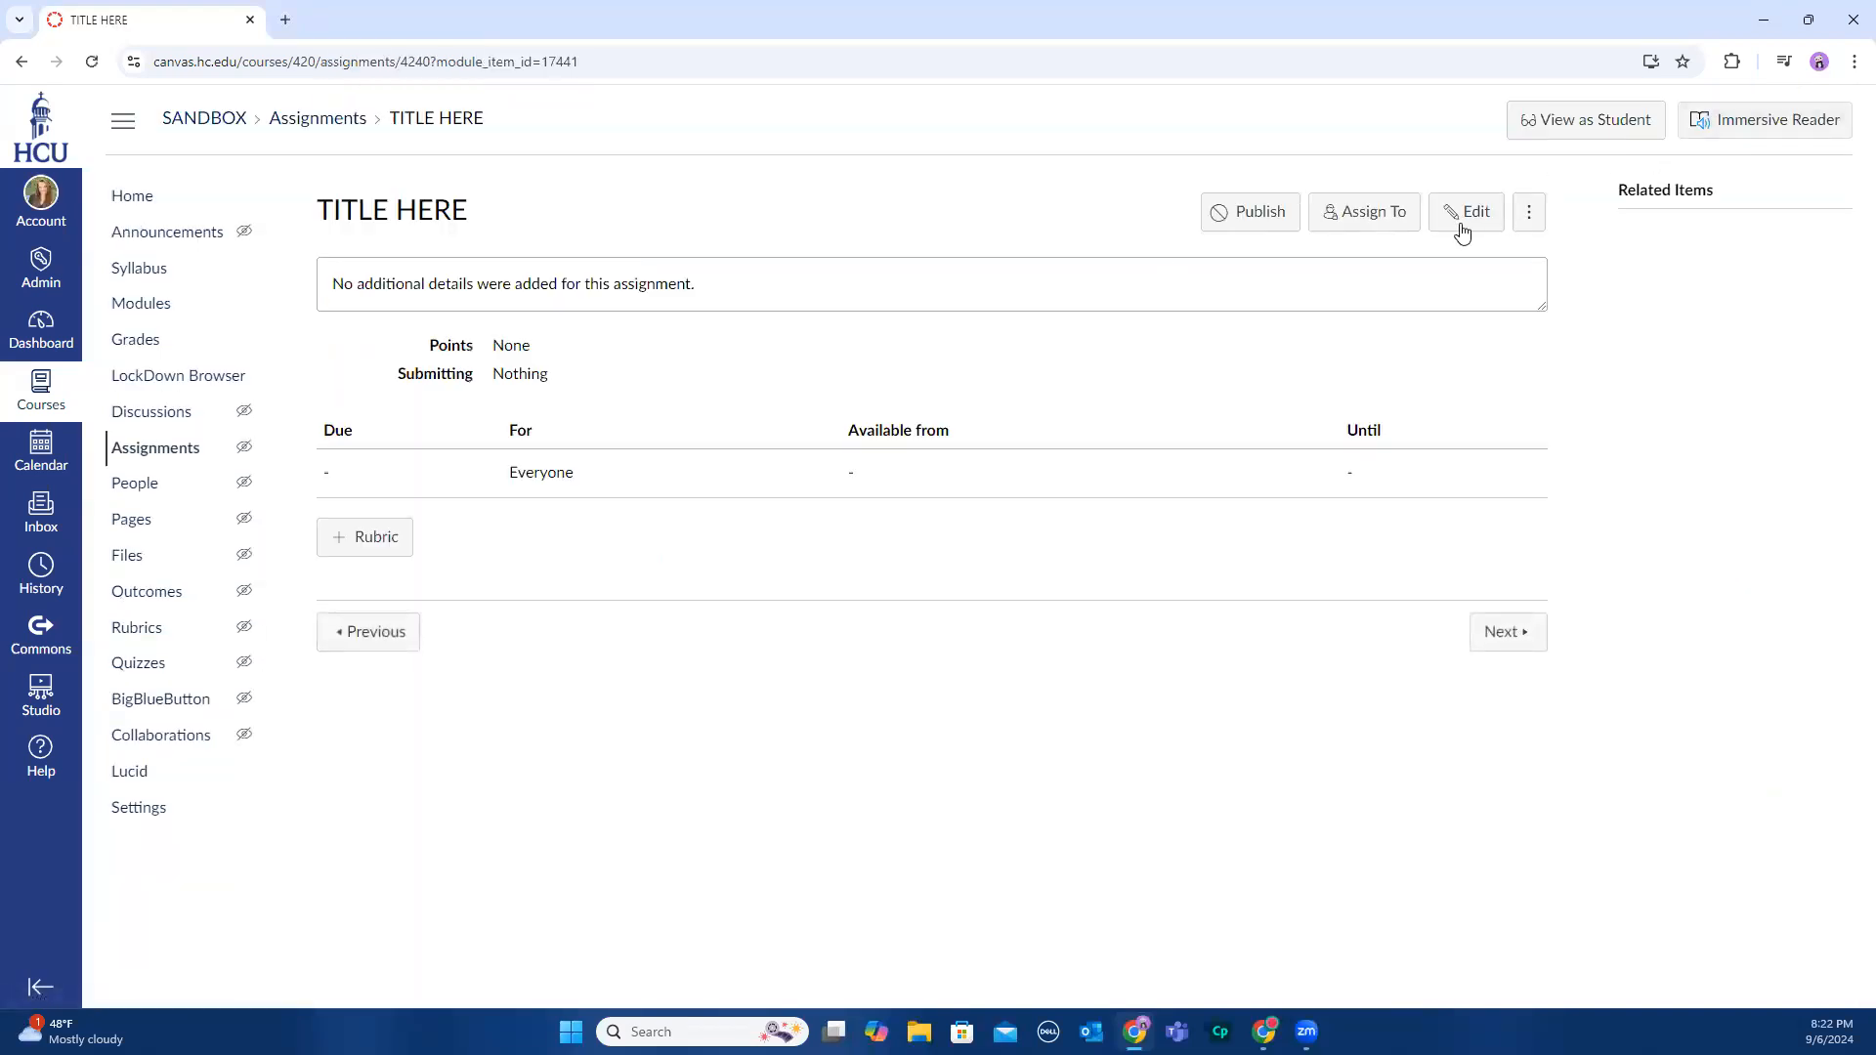
click(1468, 218)
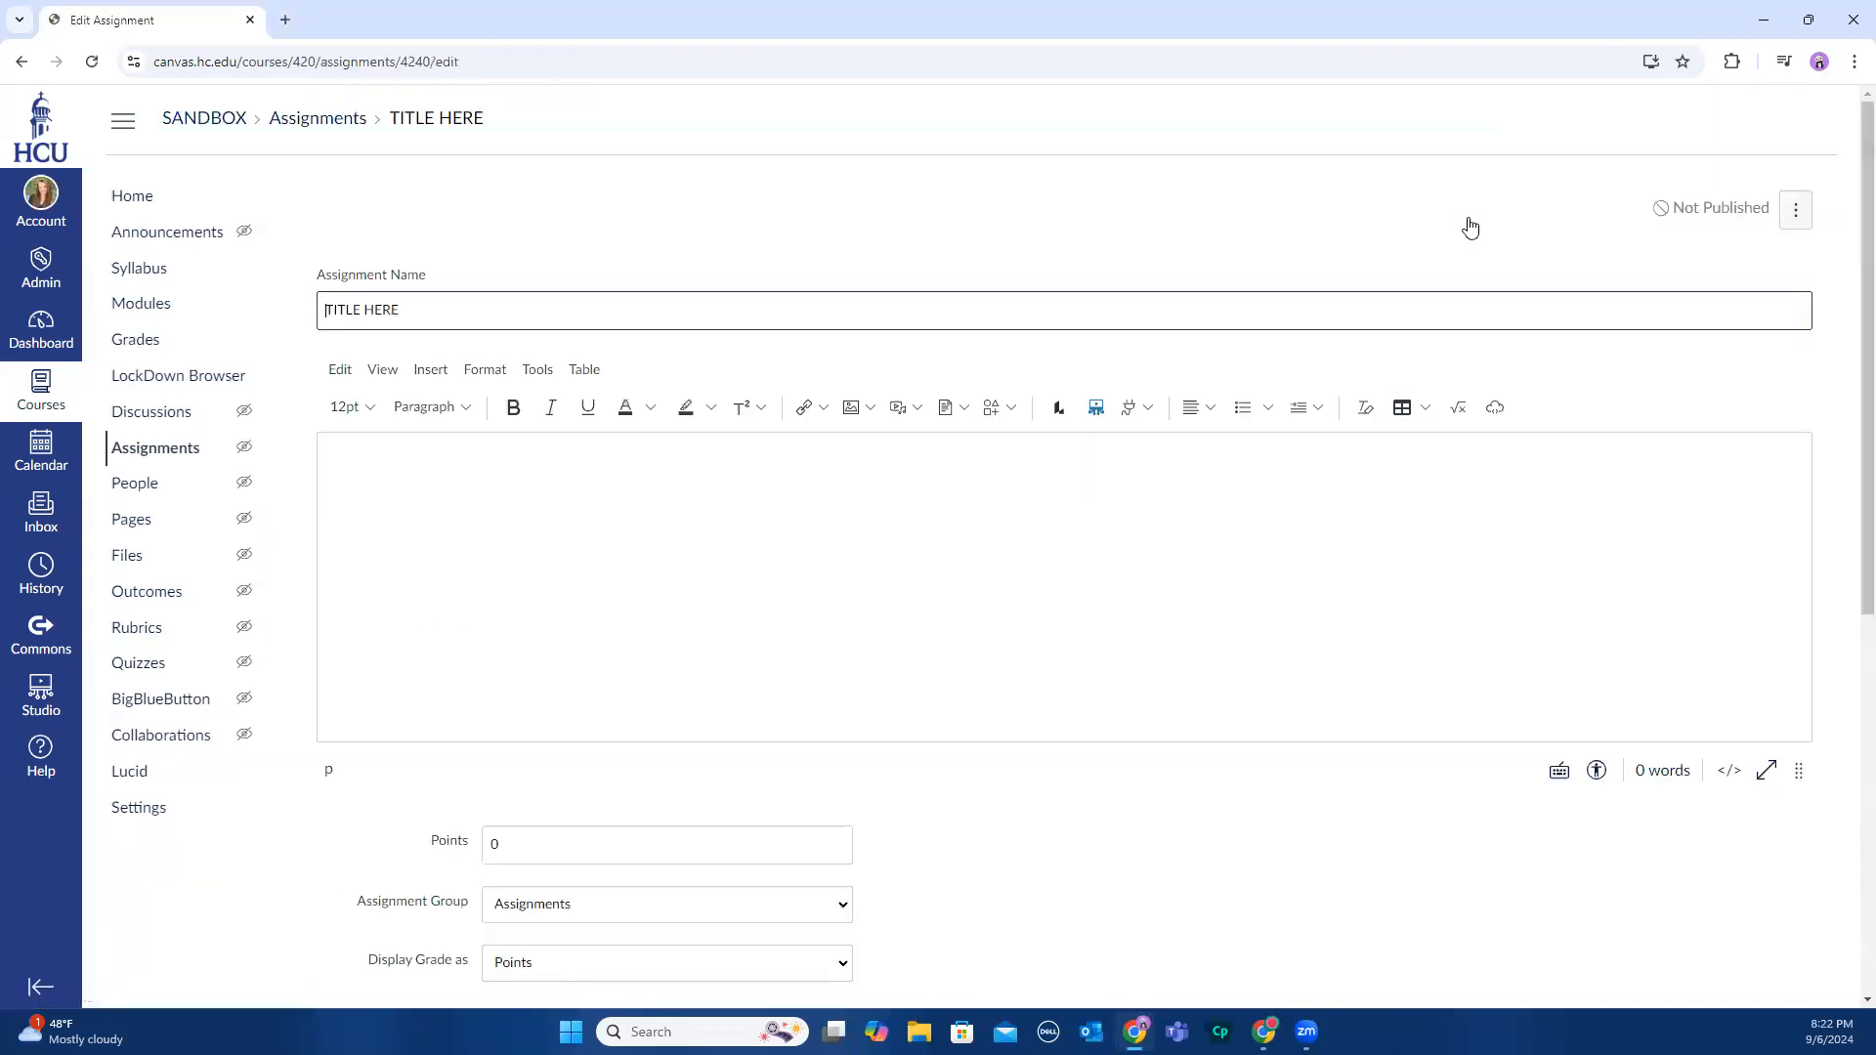
click(415, 449)
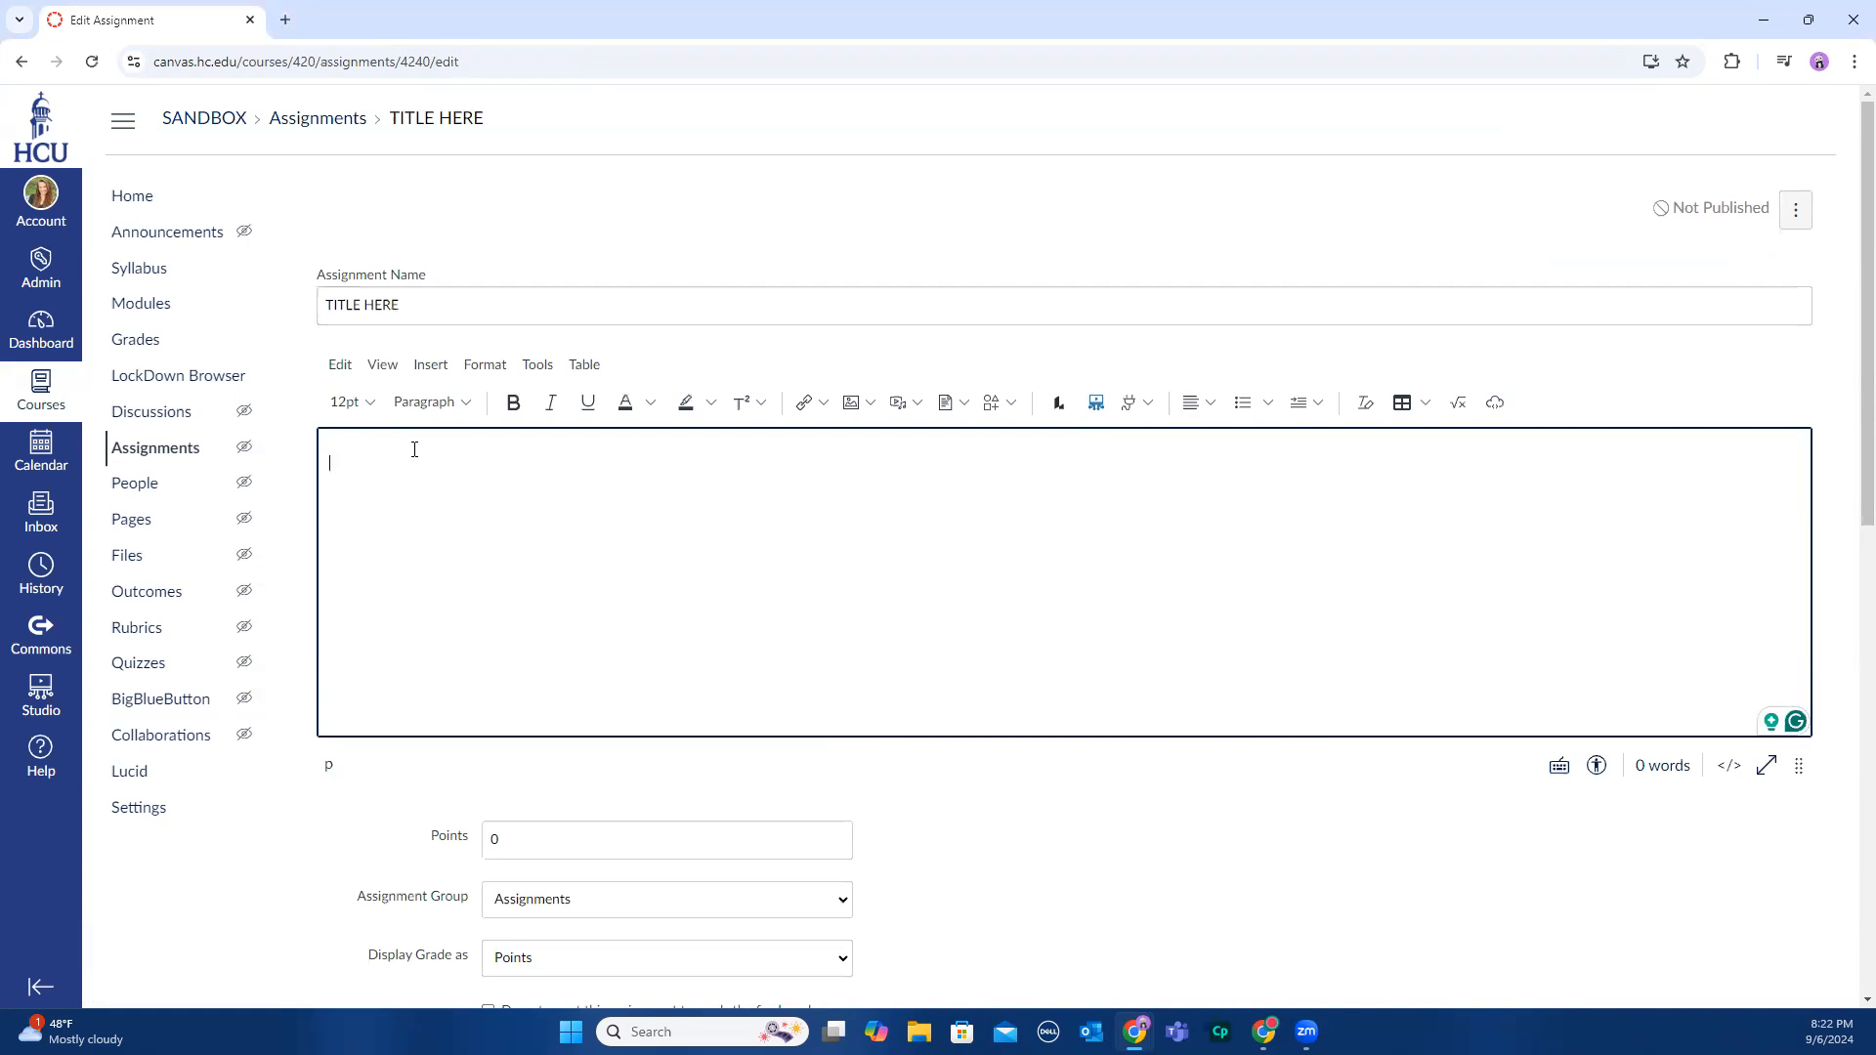
text(Purpo)
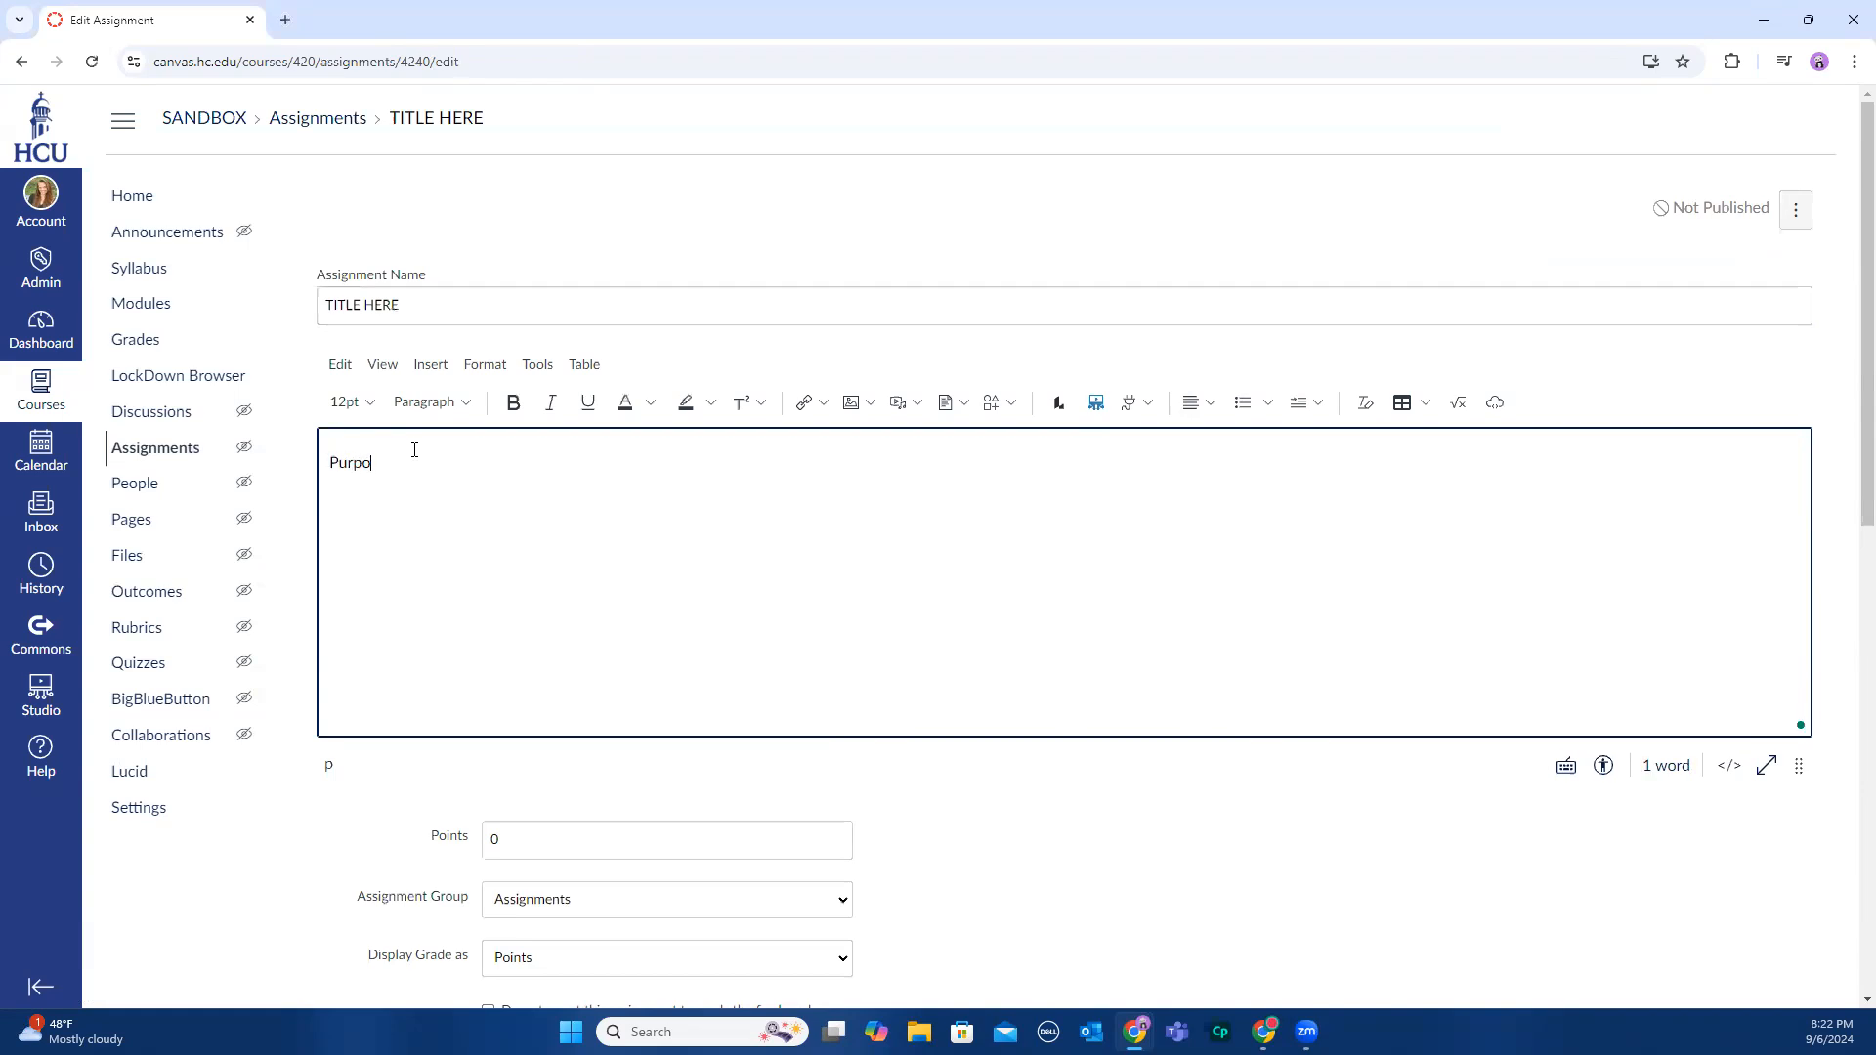
text(se Parameters)
key(Return)
text(Prompt)
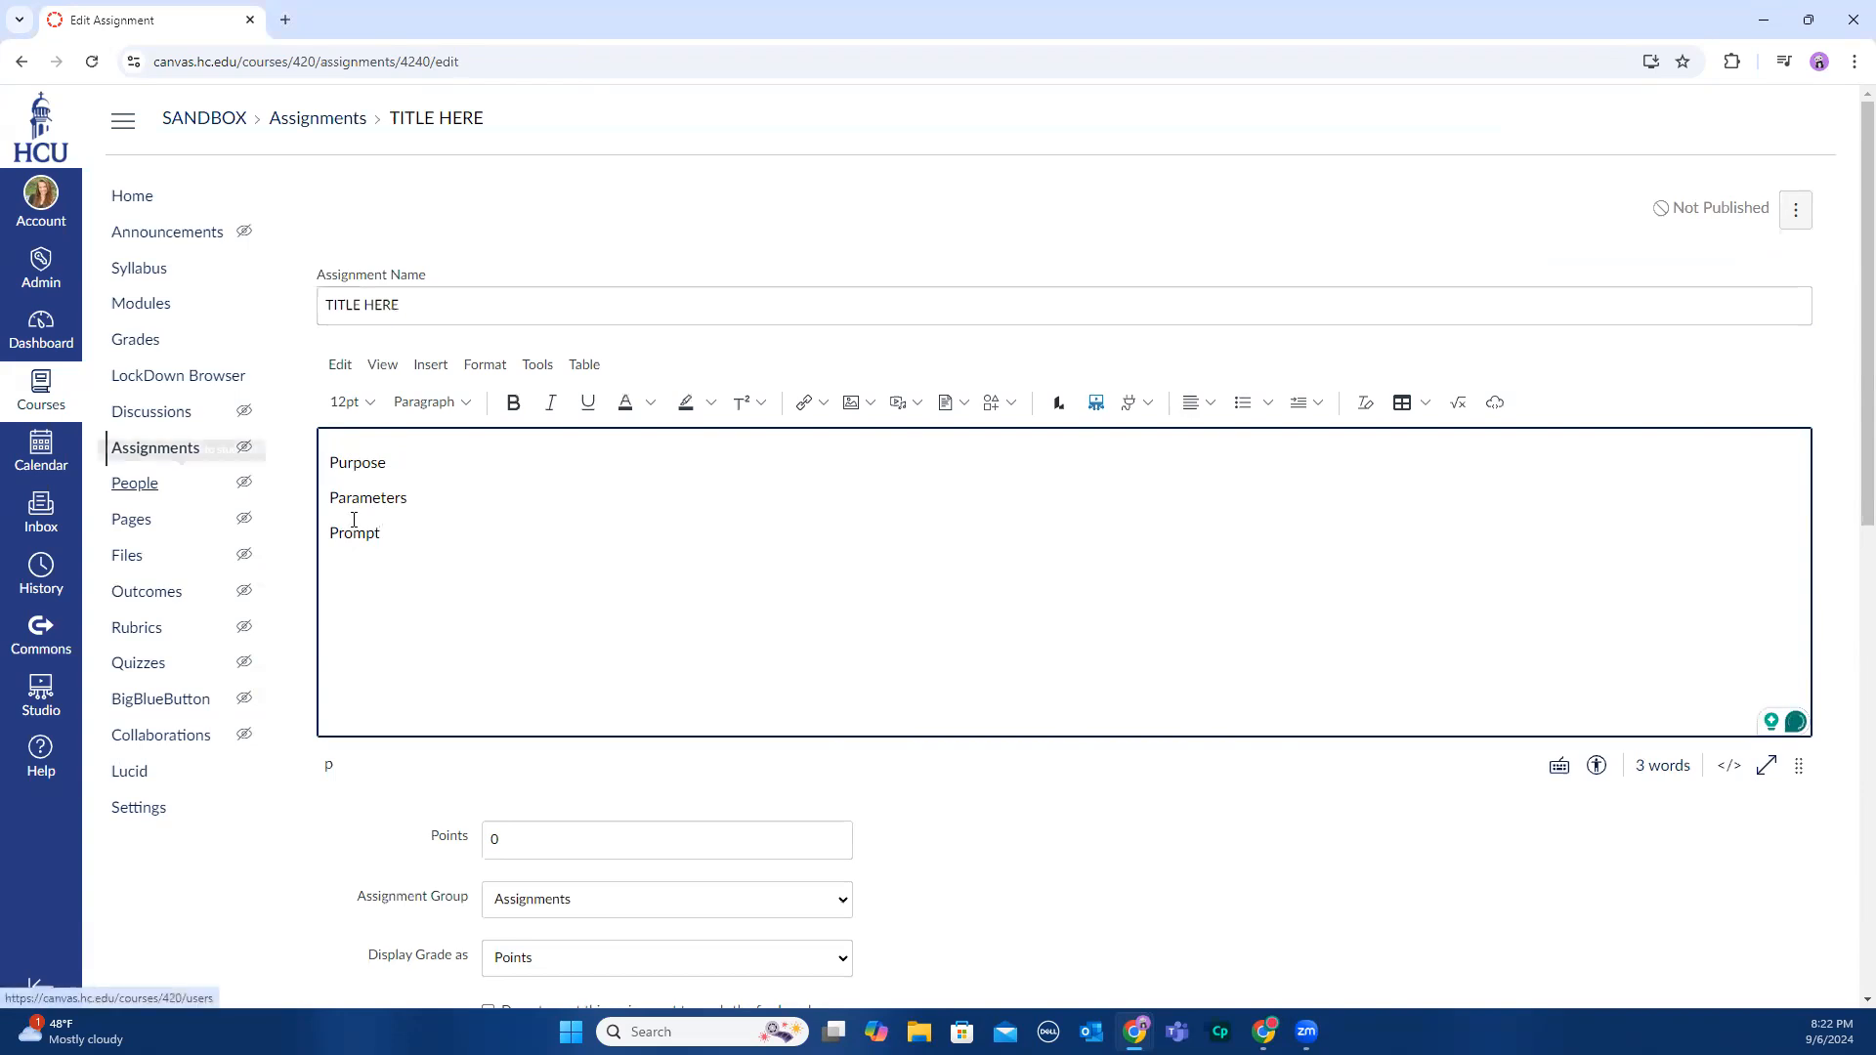
drag(386, 544, 322, 465)
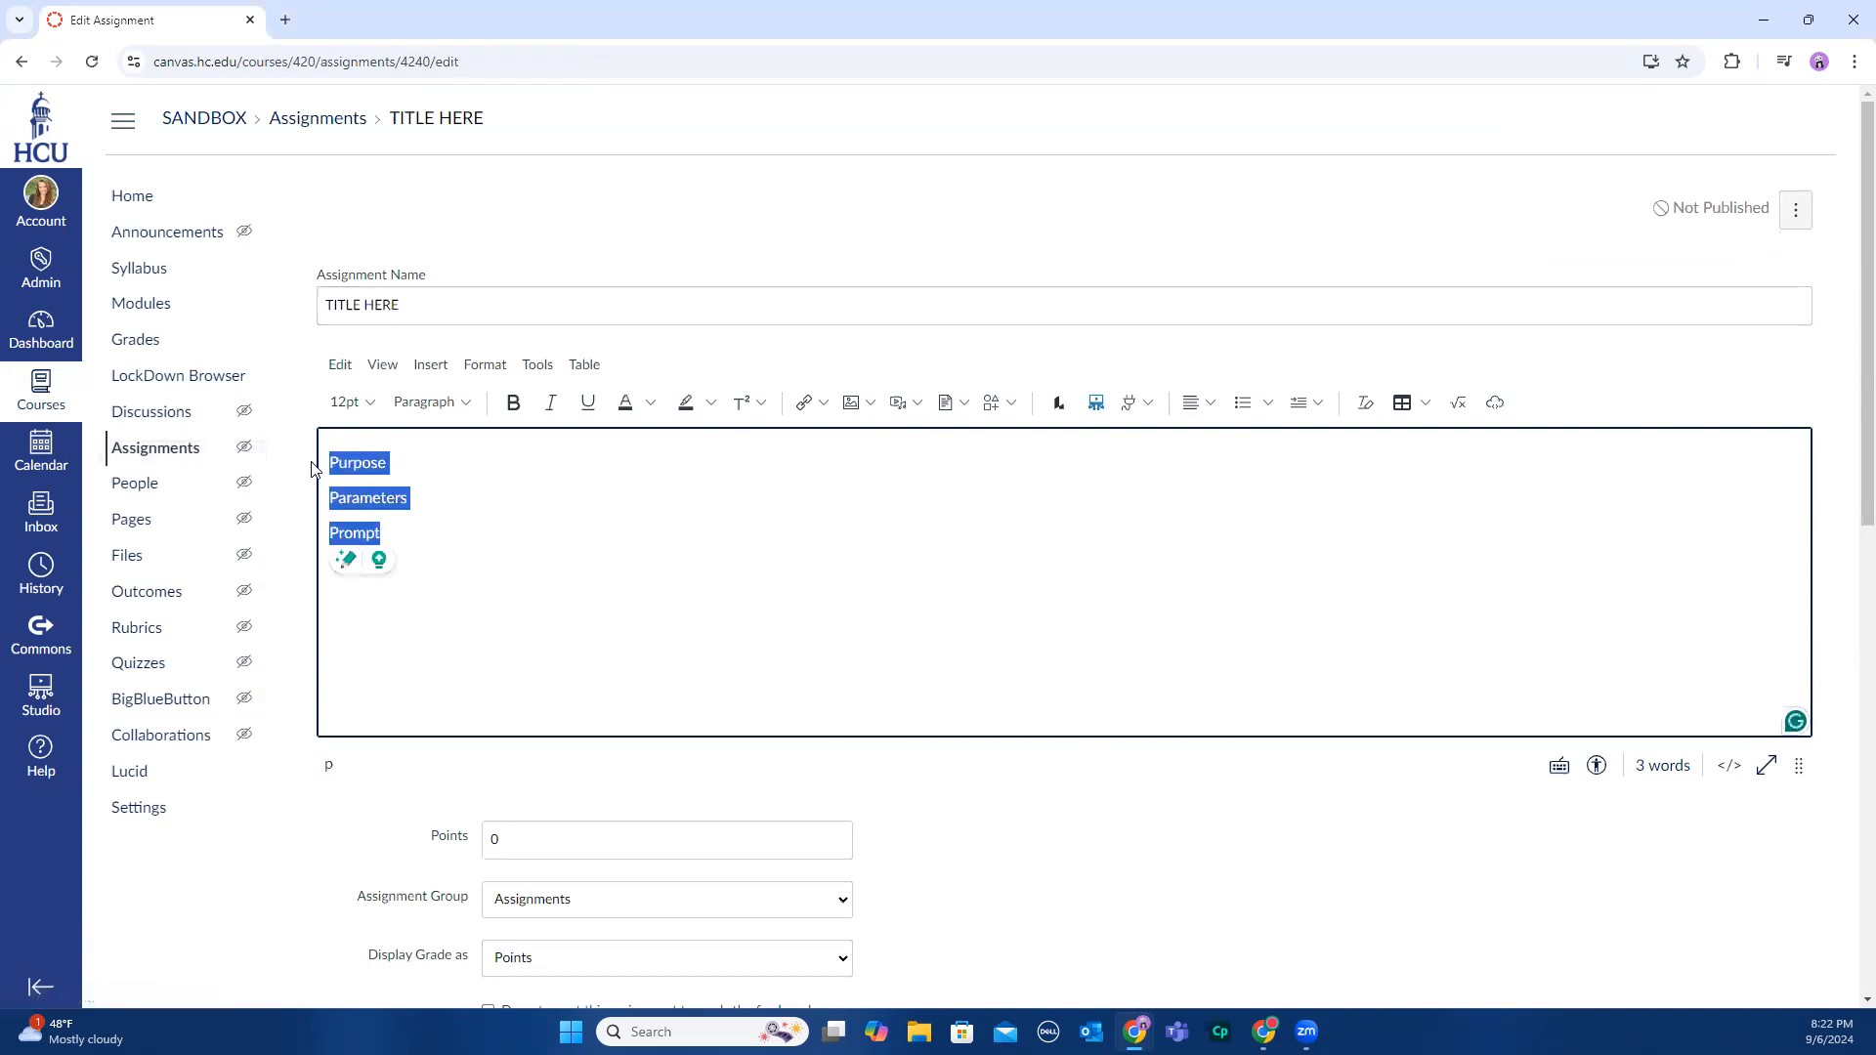
Choose Assignments as the assignment group and display the grade as Points
scroll(606, 600, down, 1)
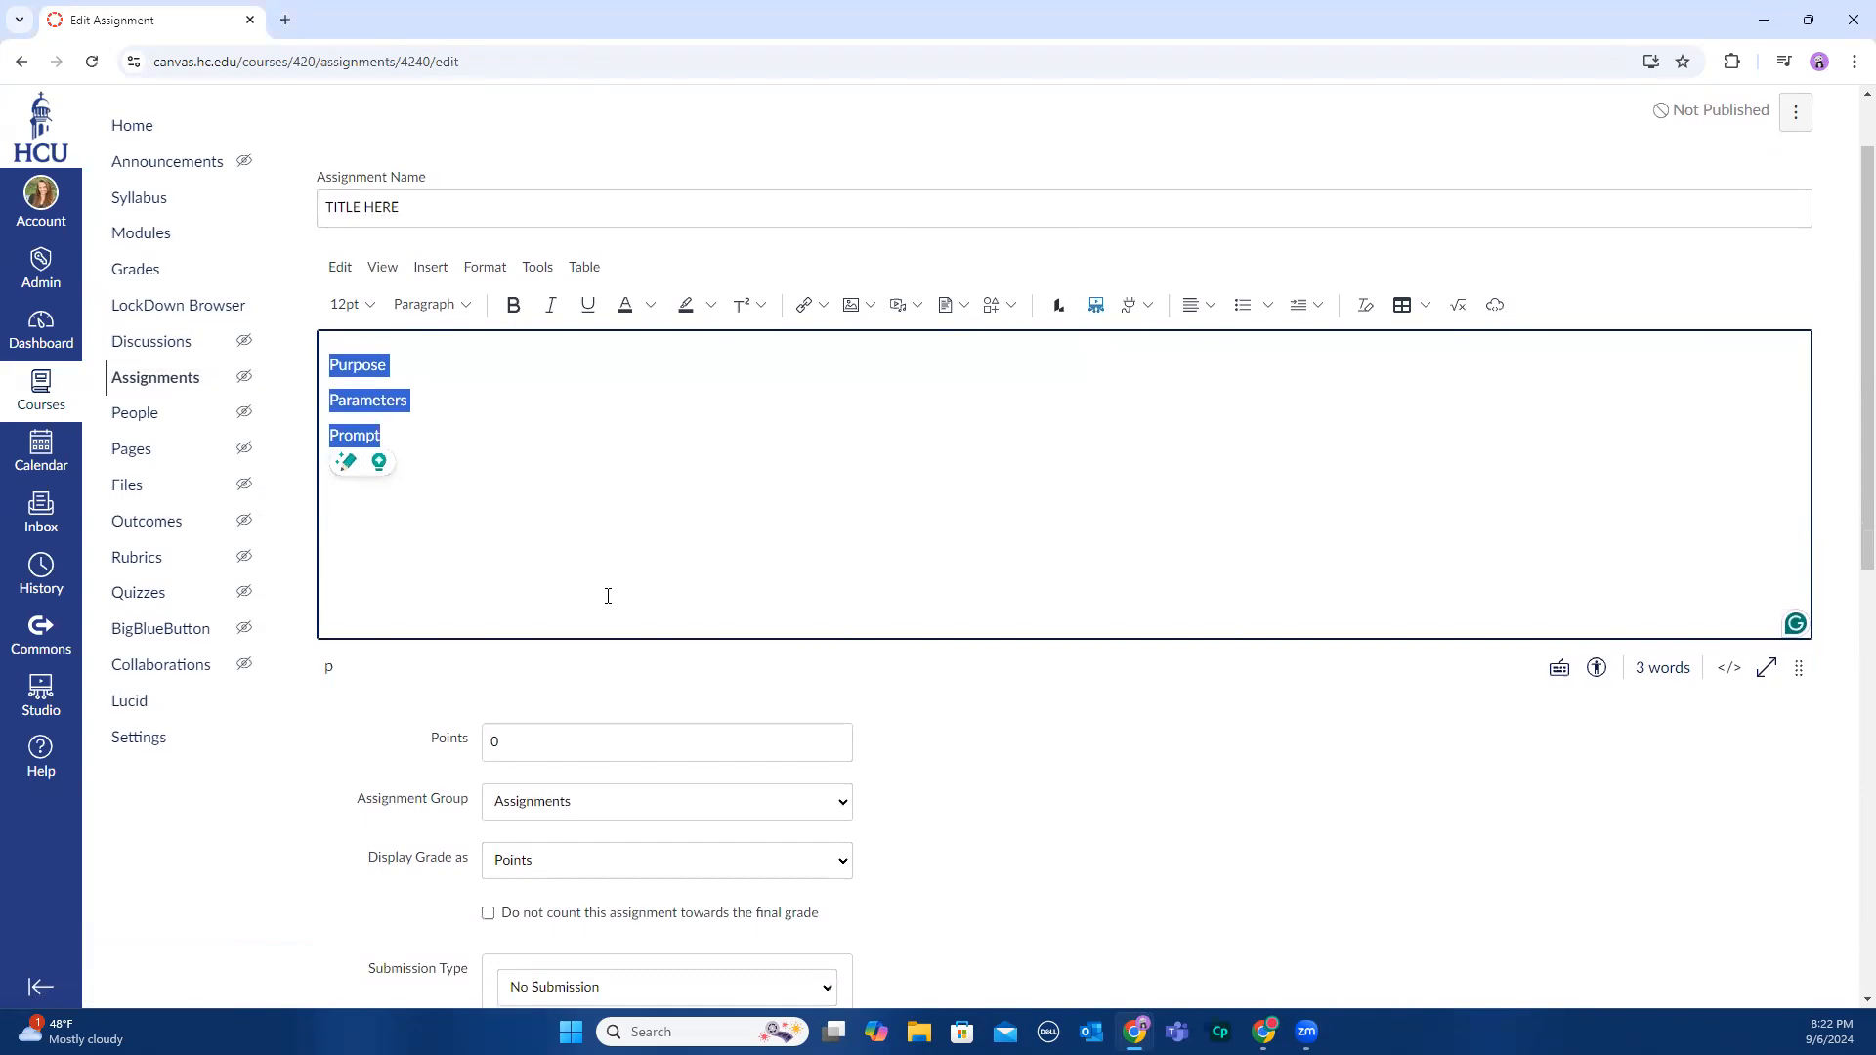
click(557, 737)
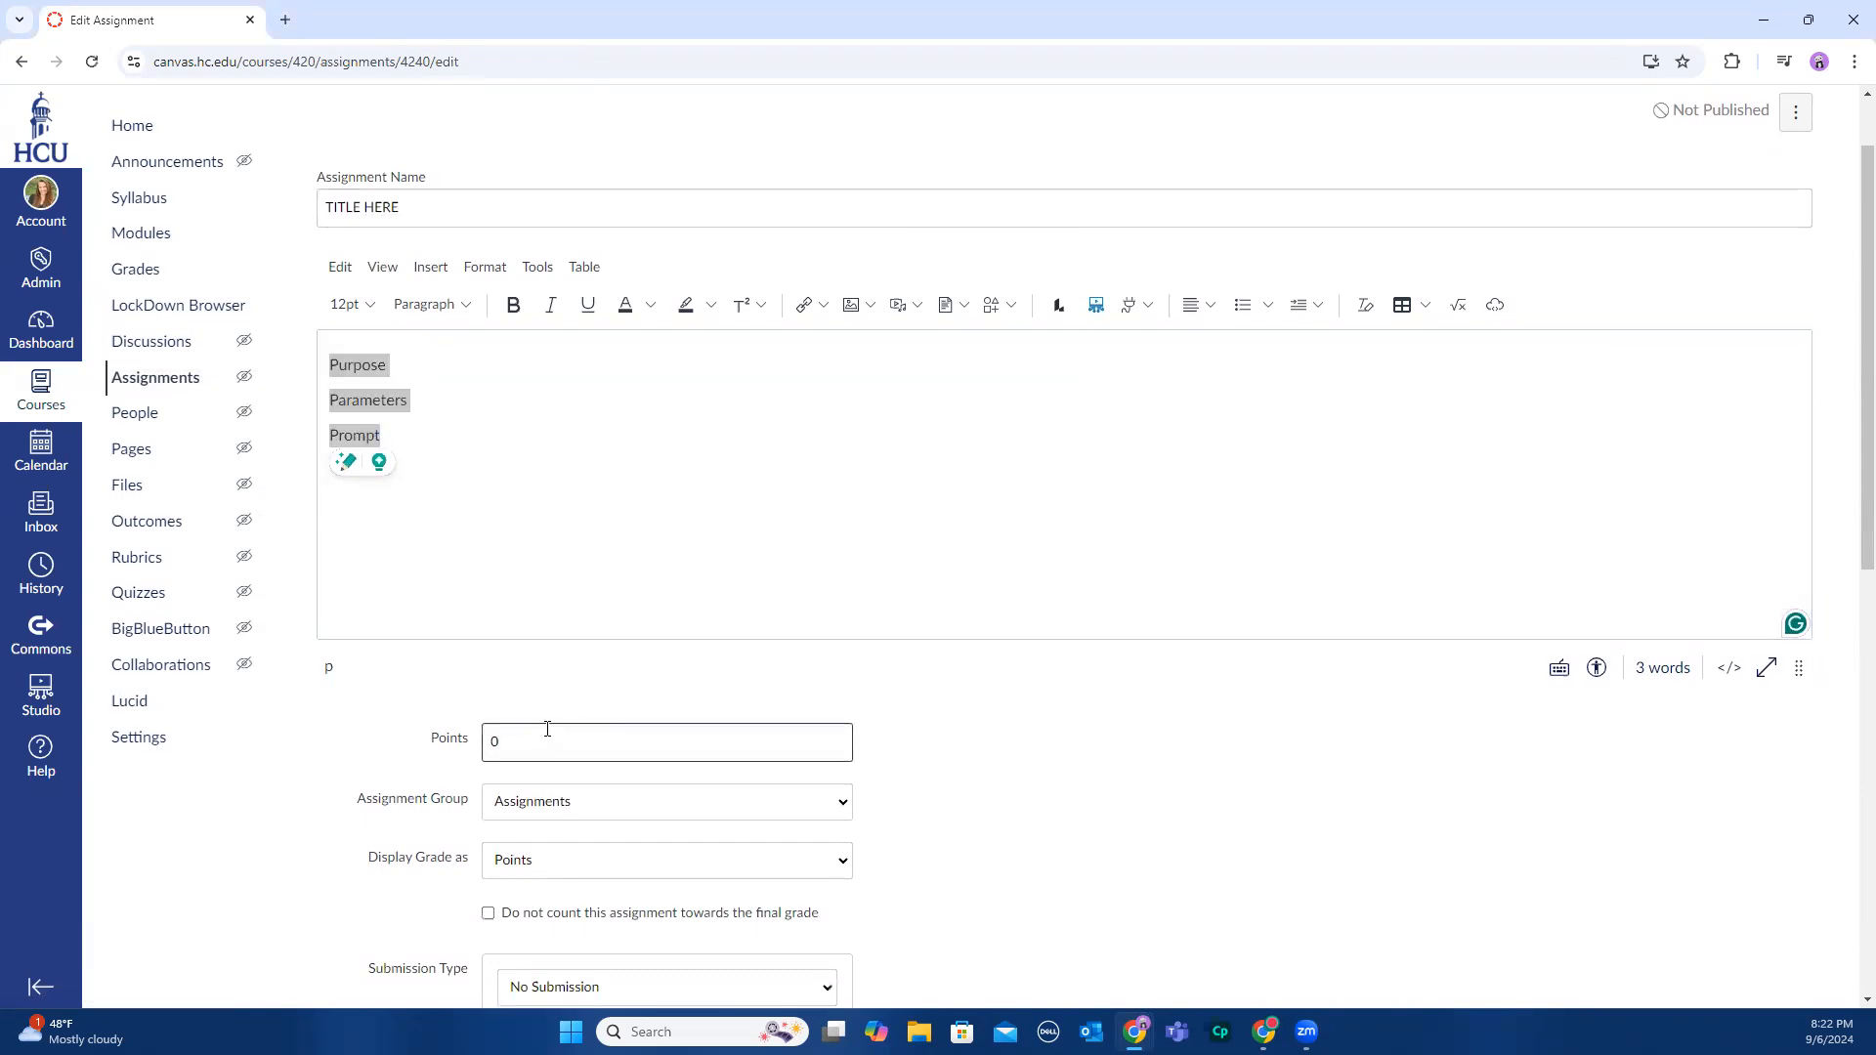
scroll(547, 729, down, 2)
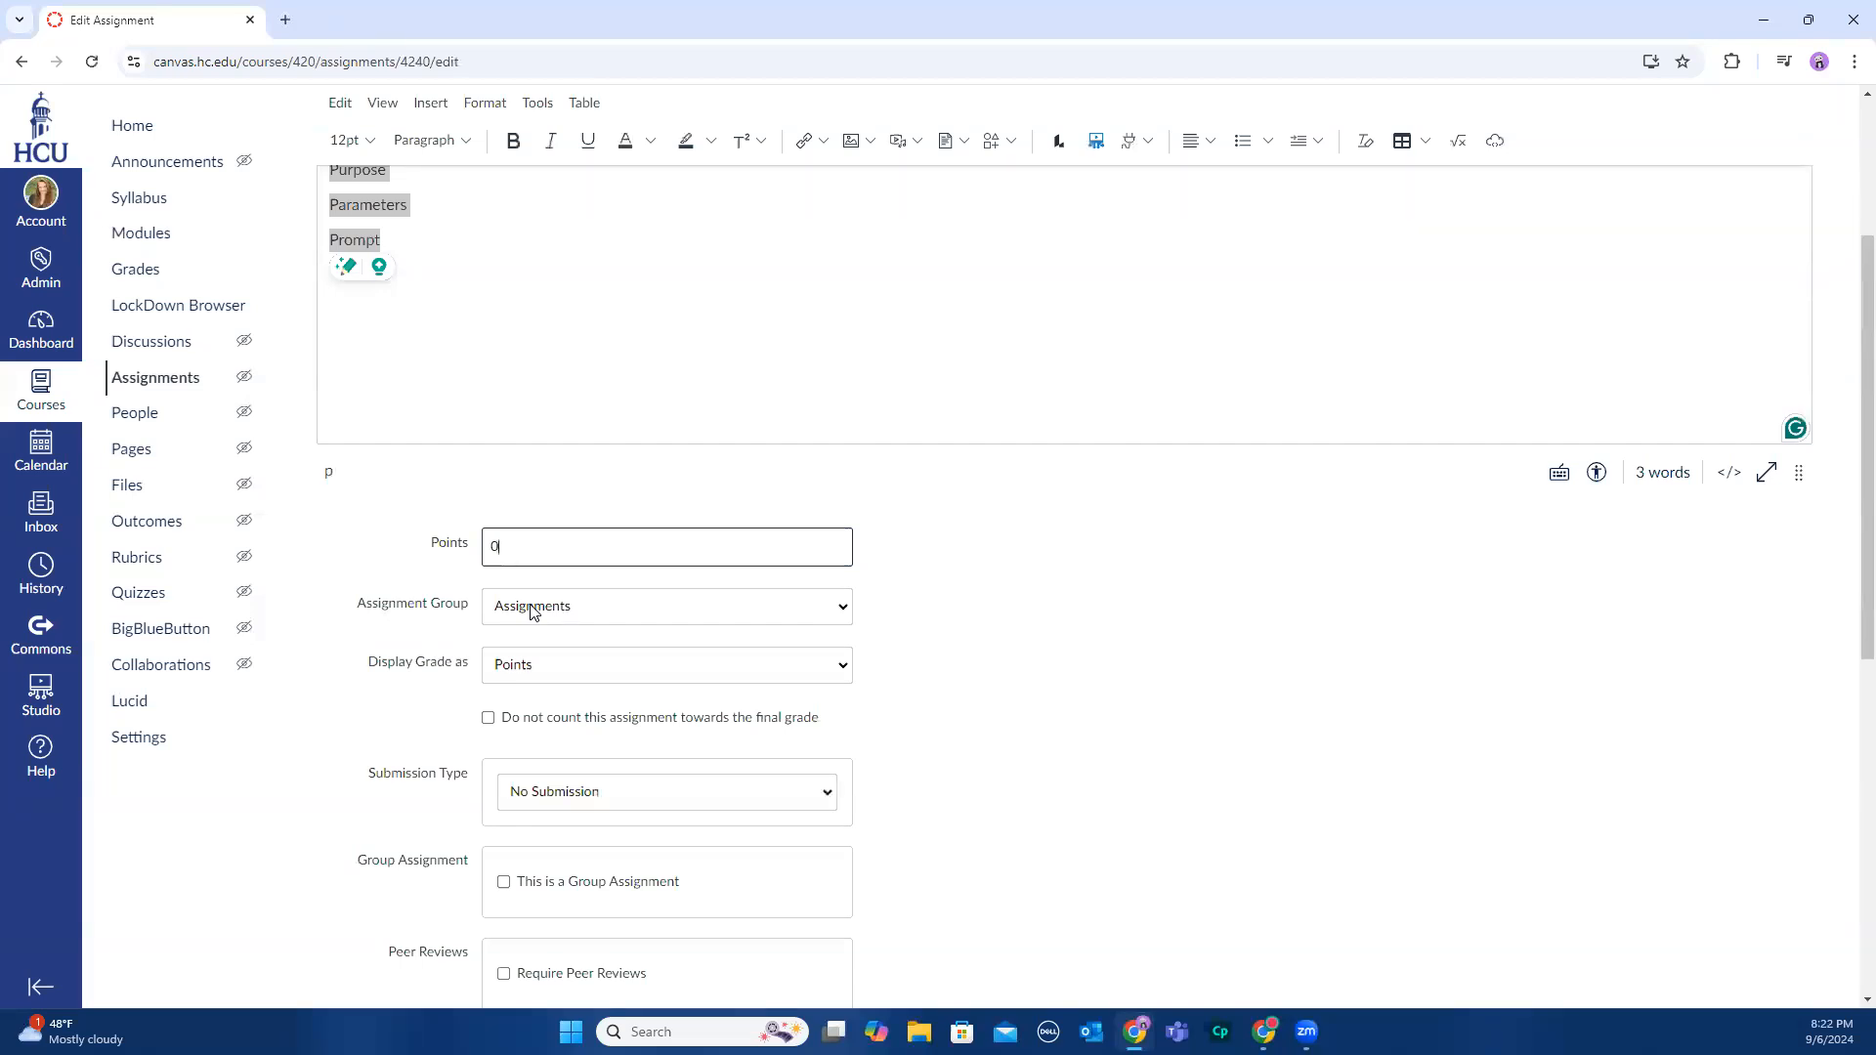
click(533, 608)
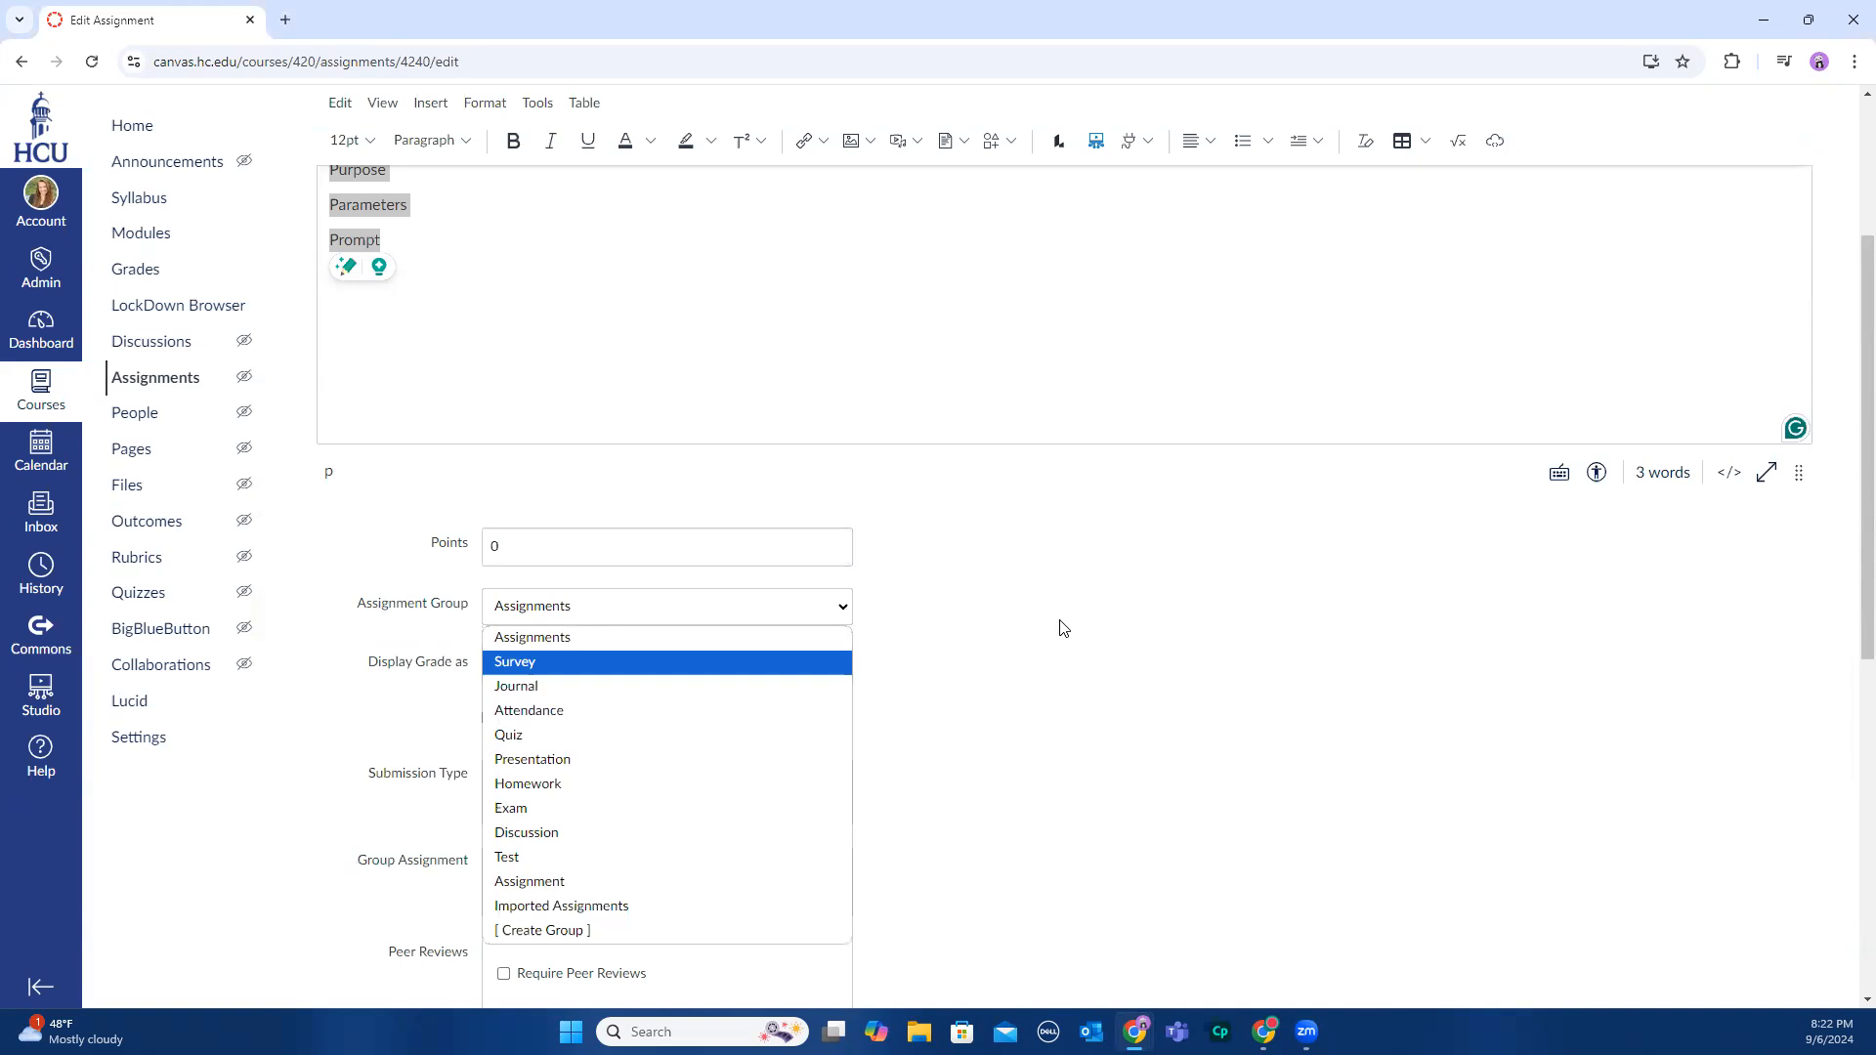
click(575, 639)
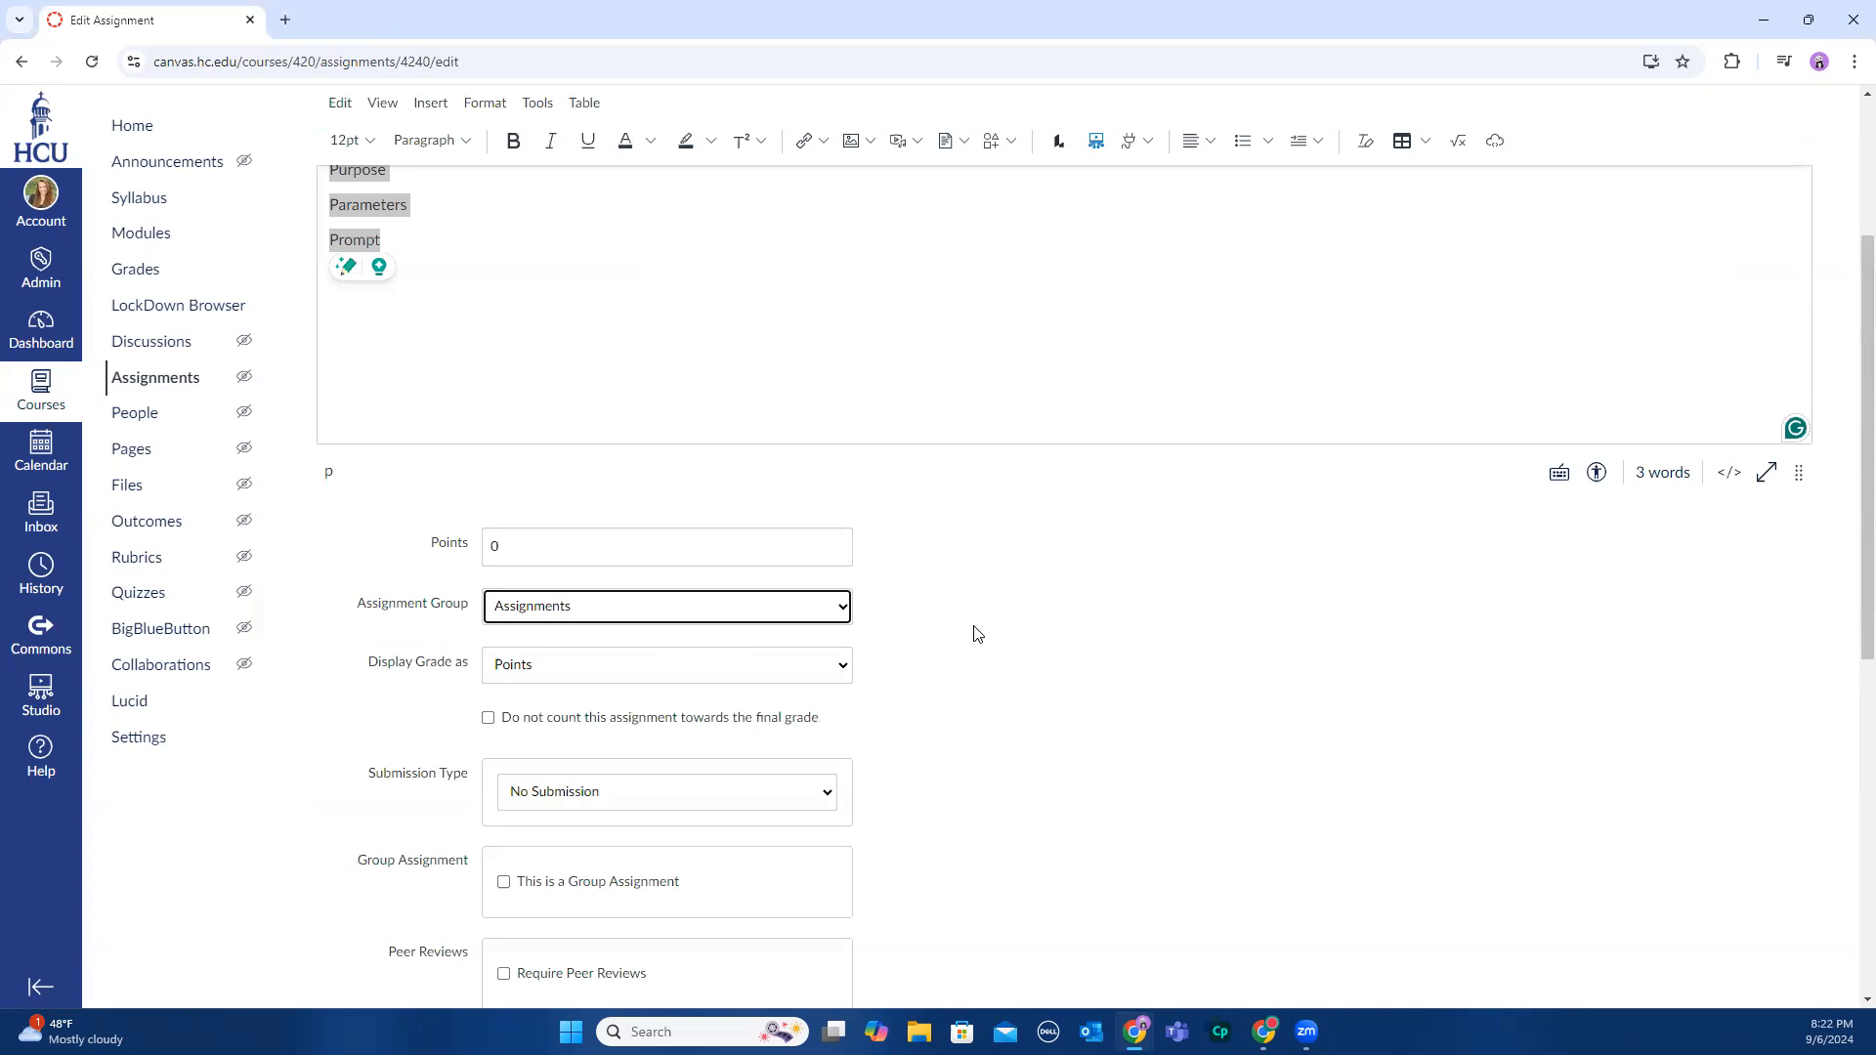
scroll(975, 633, down, 3)
click(543, 376)
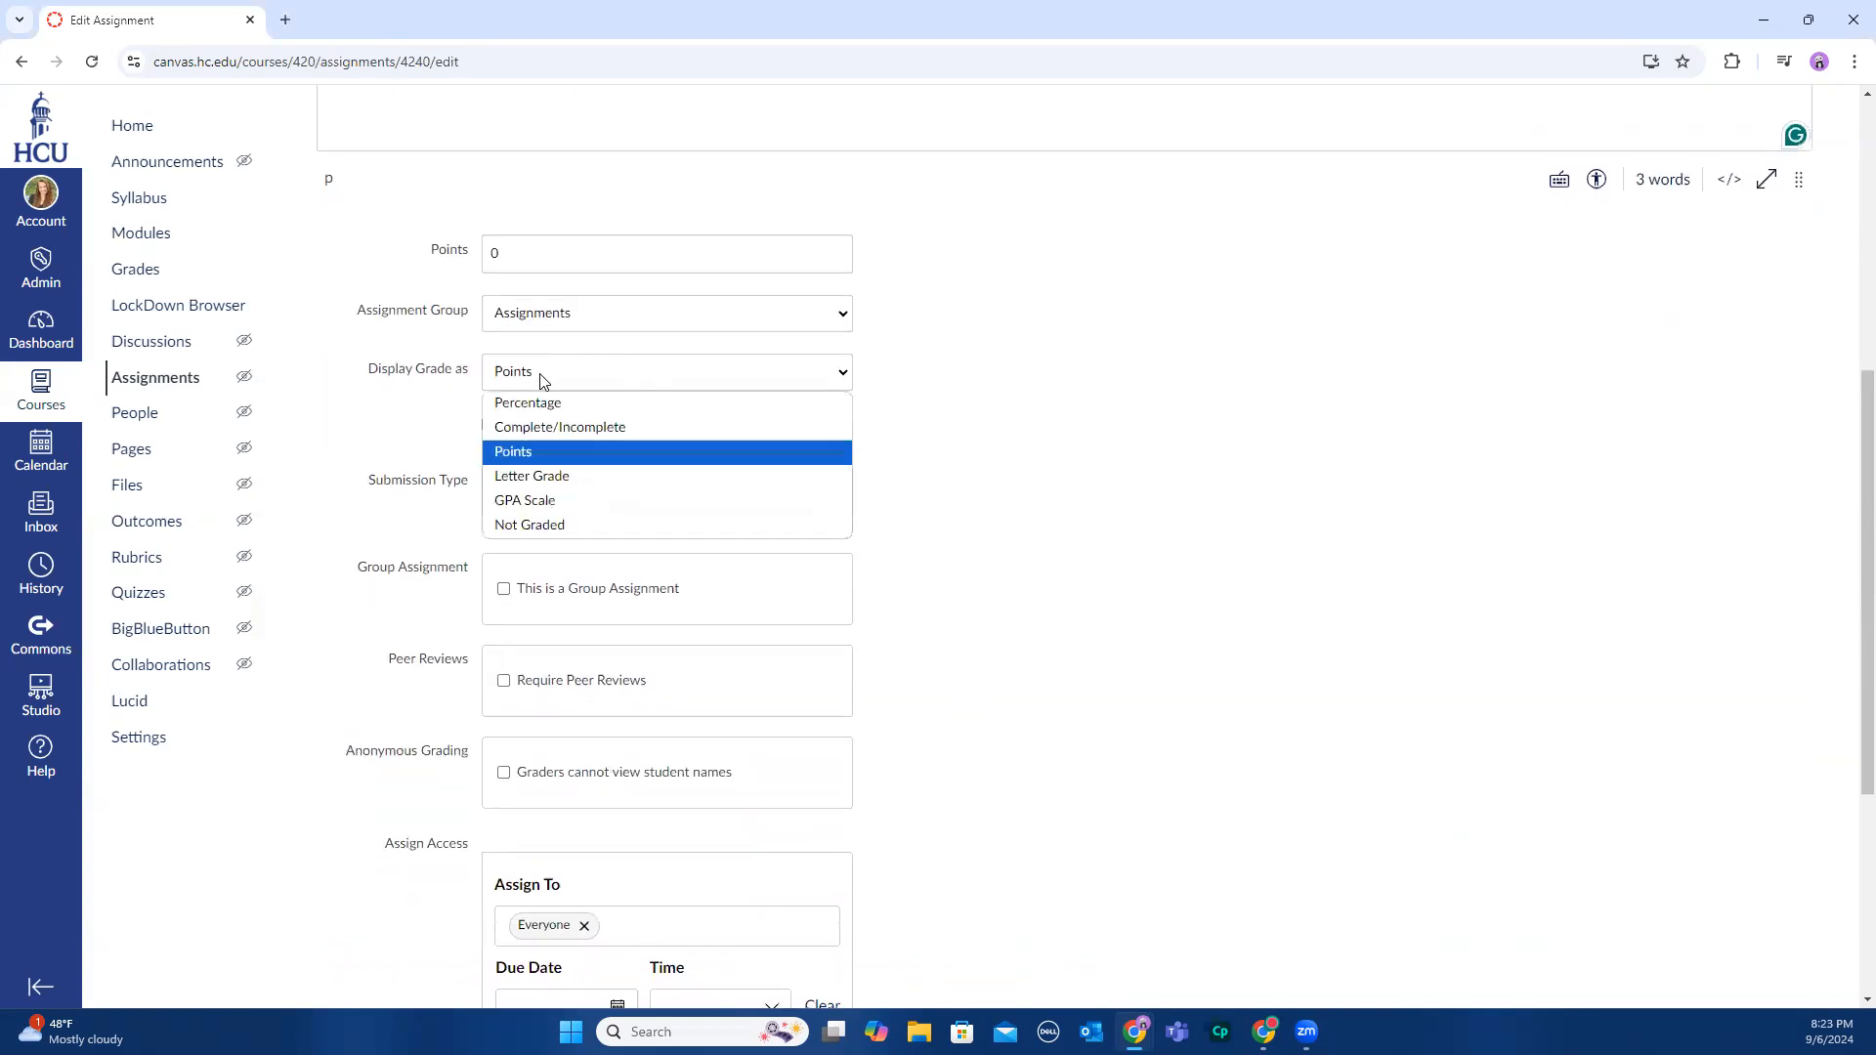
click(529, 453)
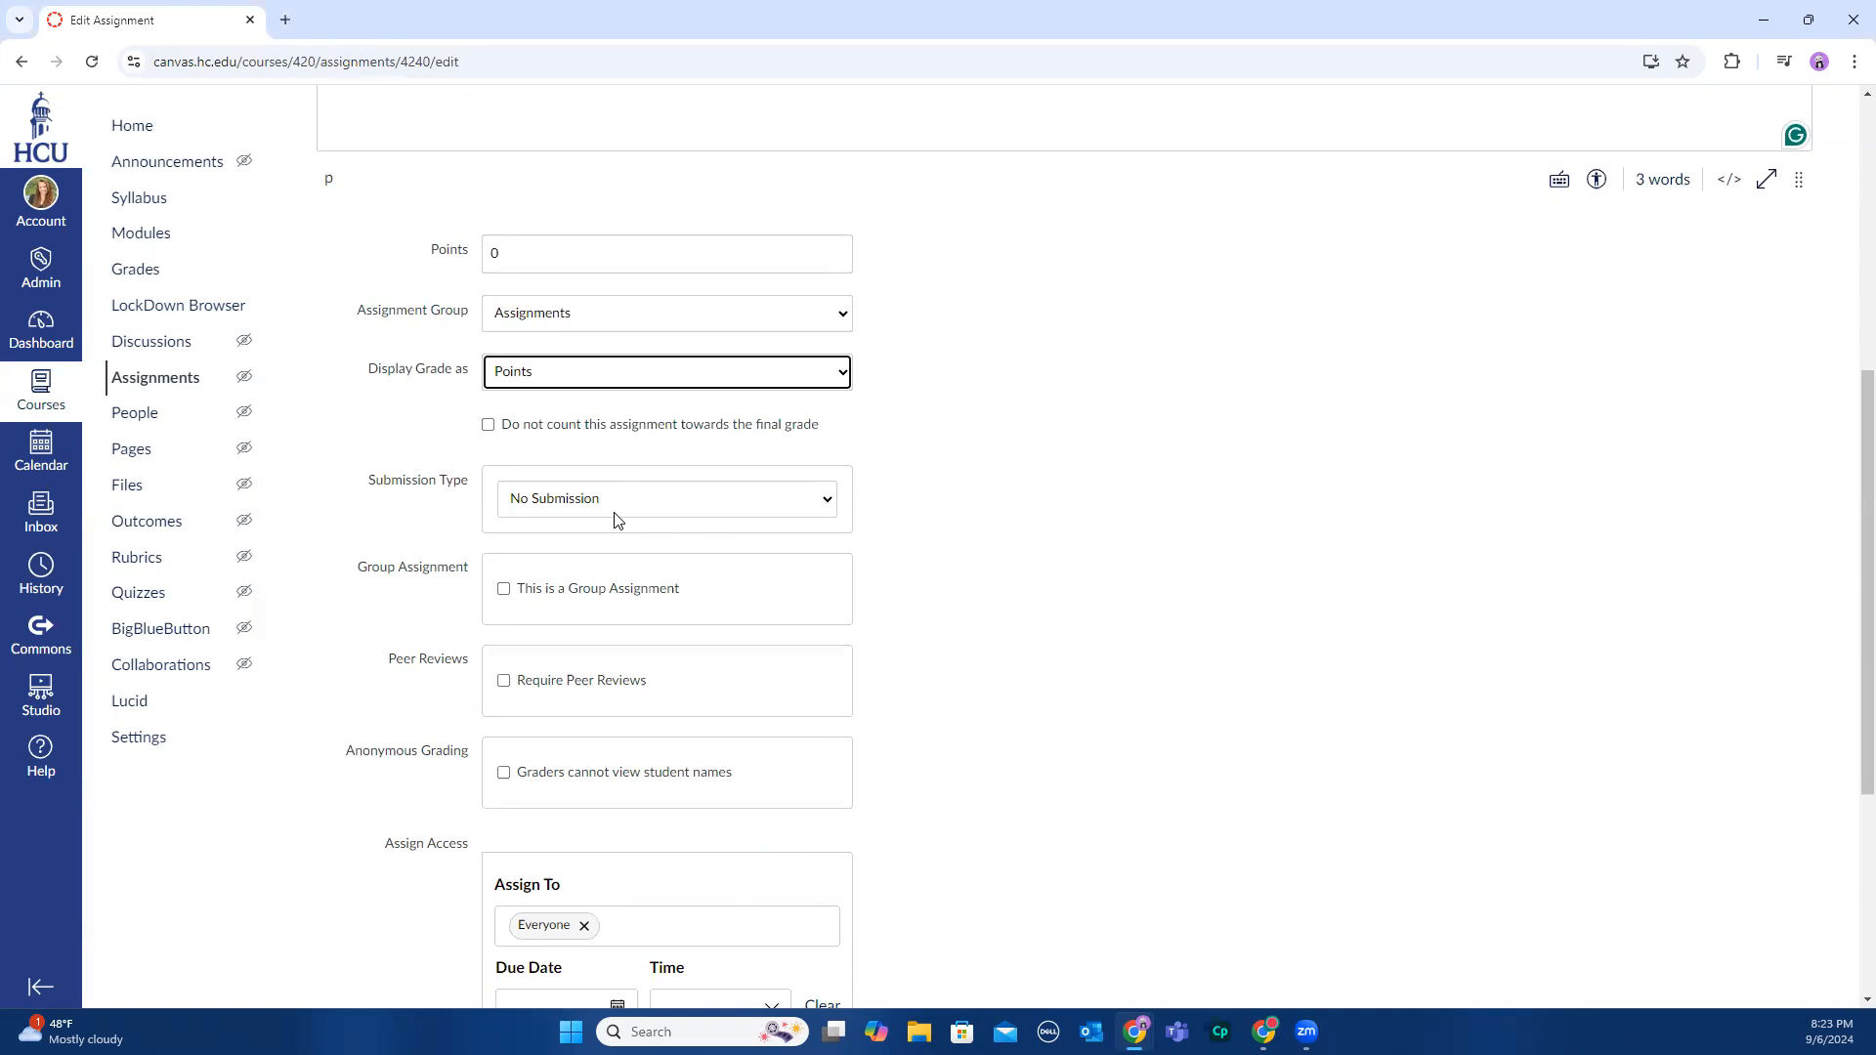
Set the submission type to Online and allow File Uploads as the entry option
click(796, 505)
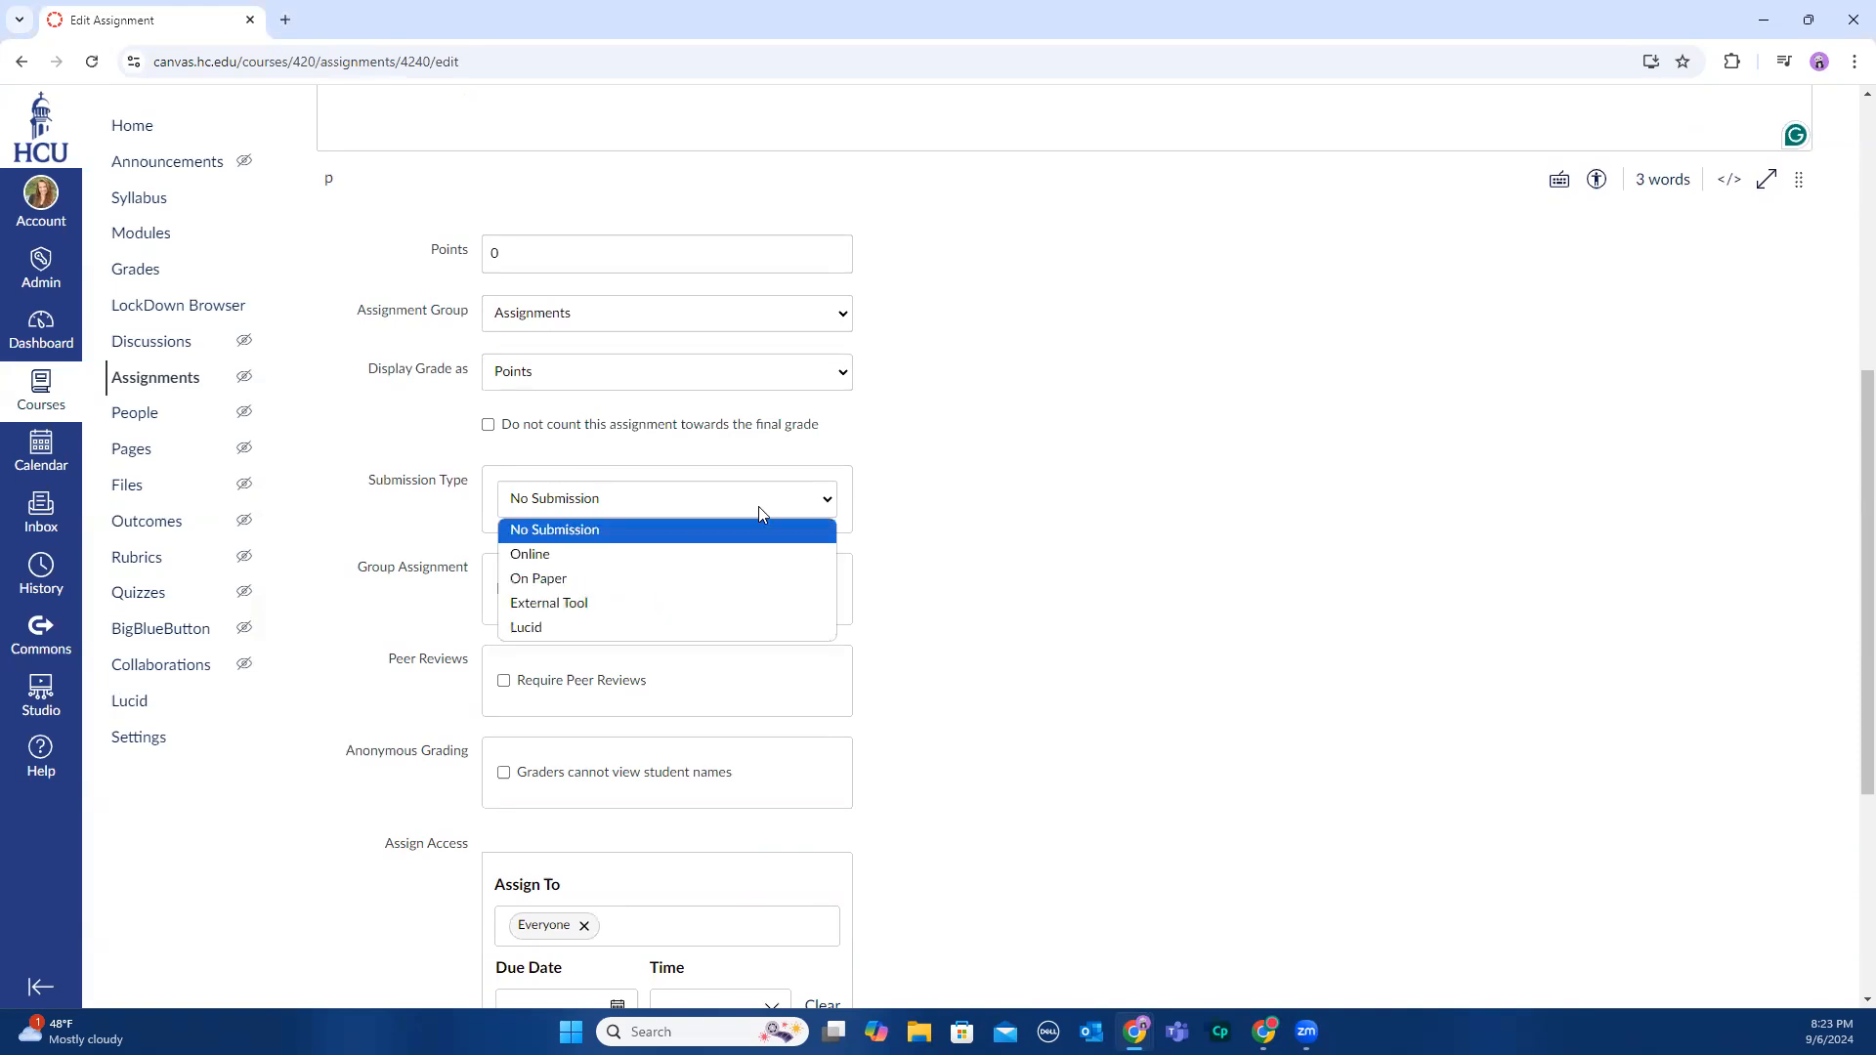
click(563, 554)
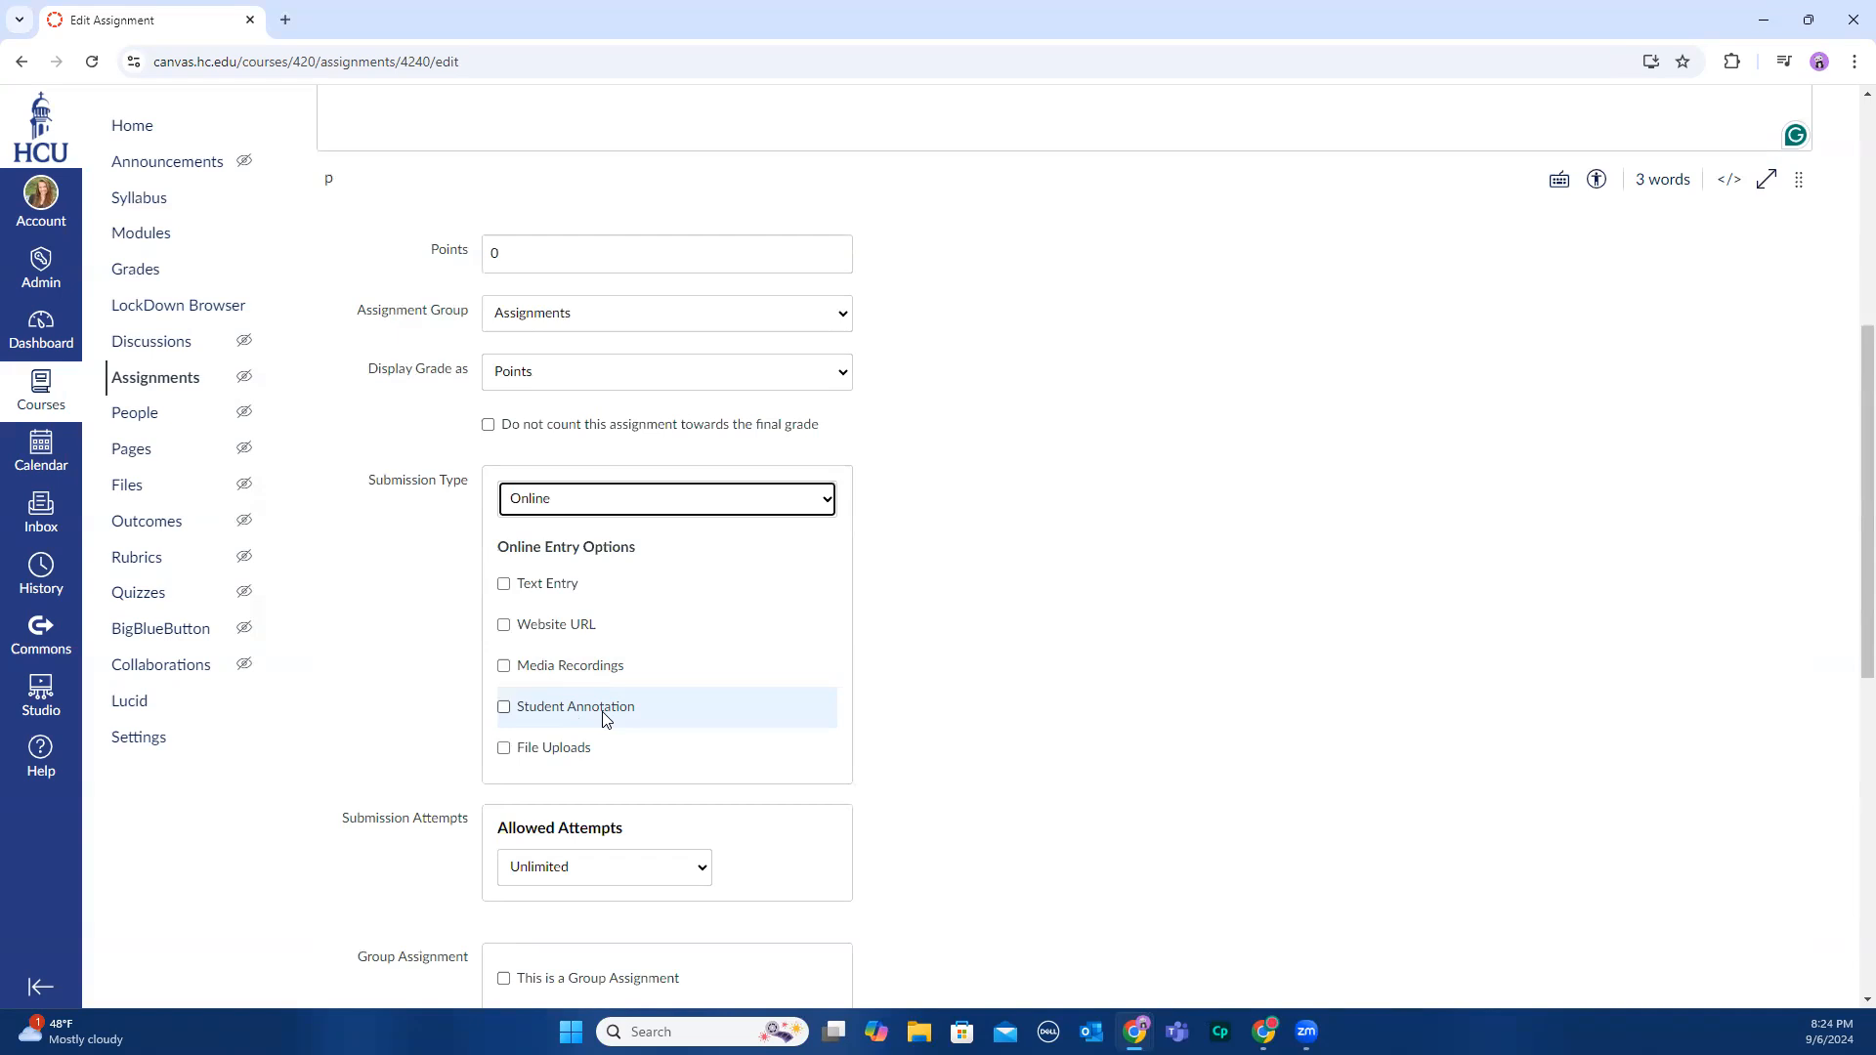
click(503, 748)
Set the allowed submission attempts to Limited, with 1 attempt
scroll(916, 796, down, 3)
scroll(916, 795, down, 1)
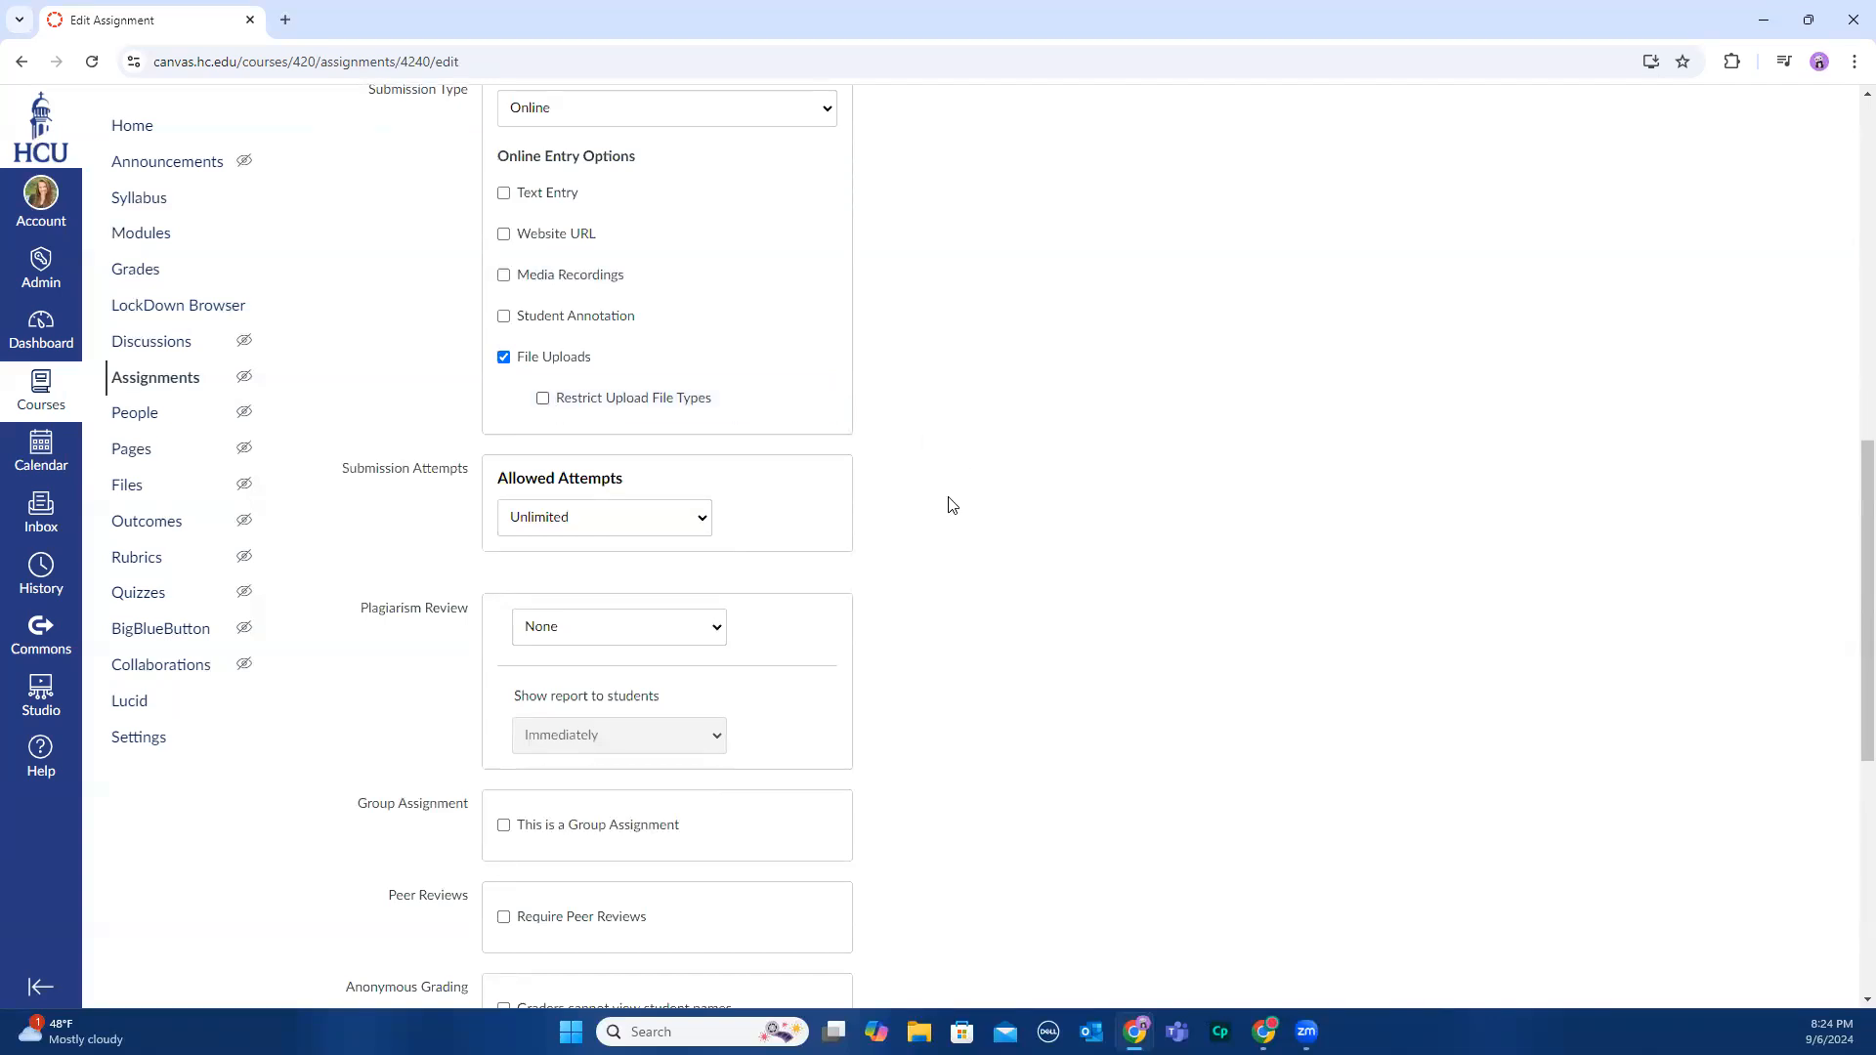
scroll(948, 503, down, 1)
click(553, 430)
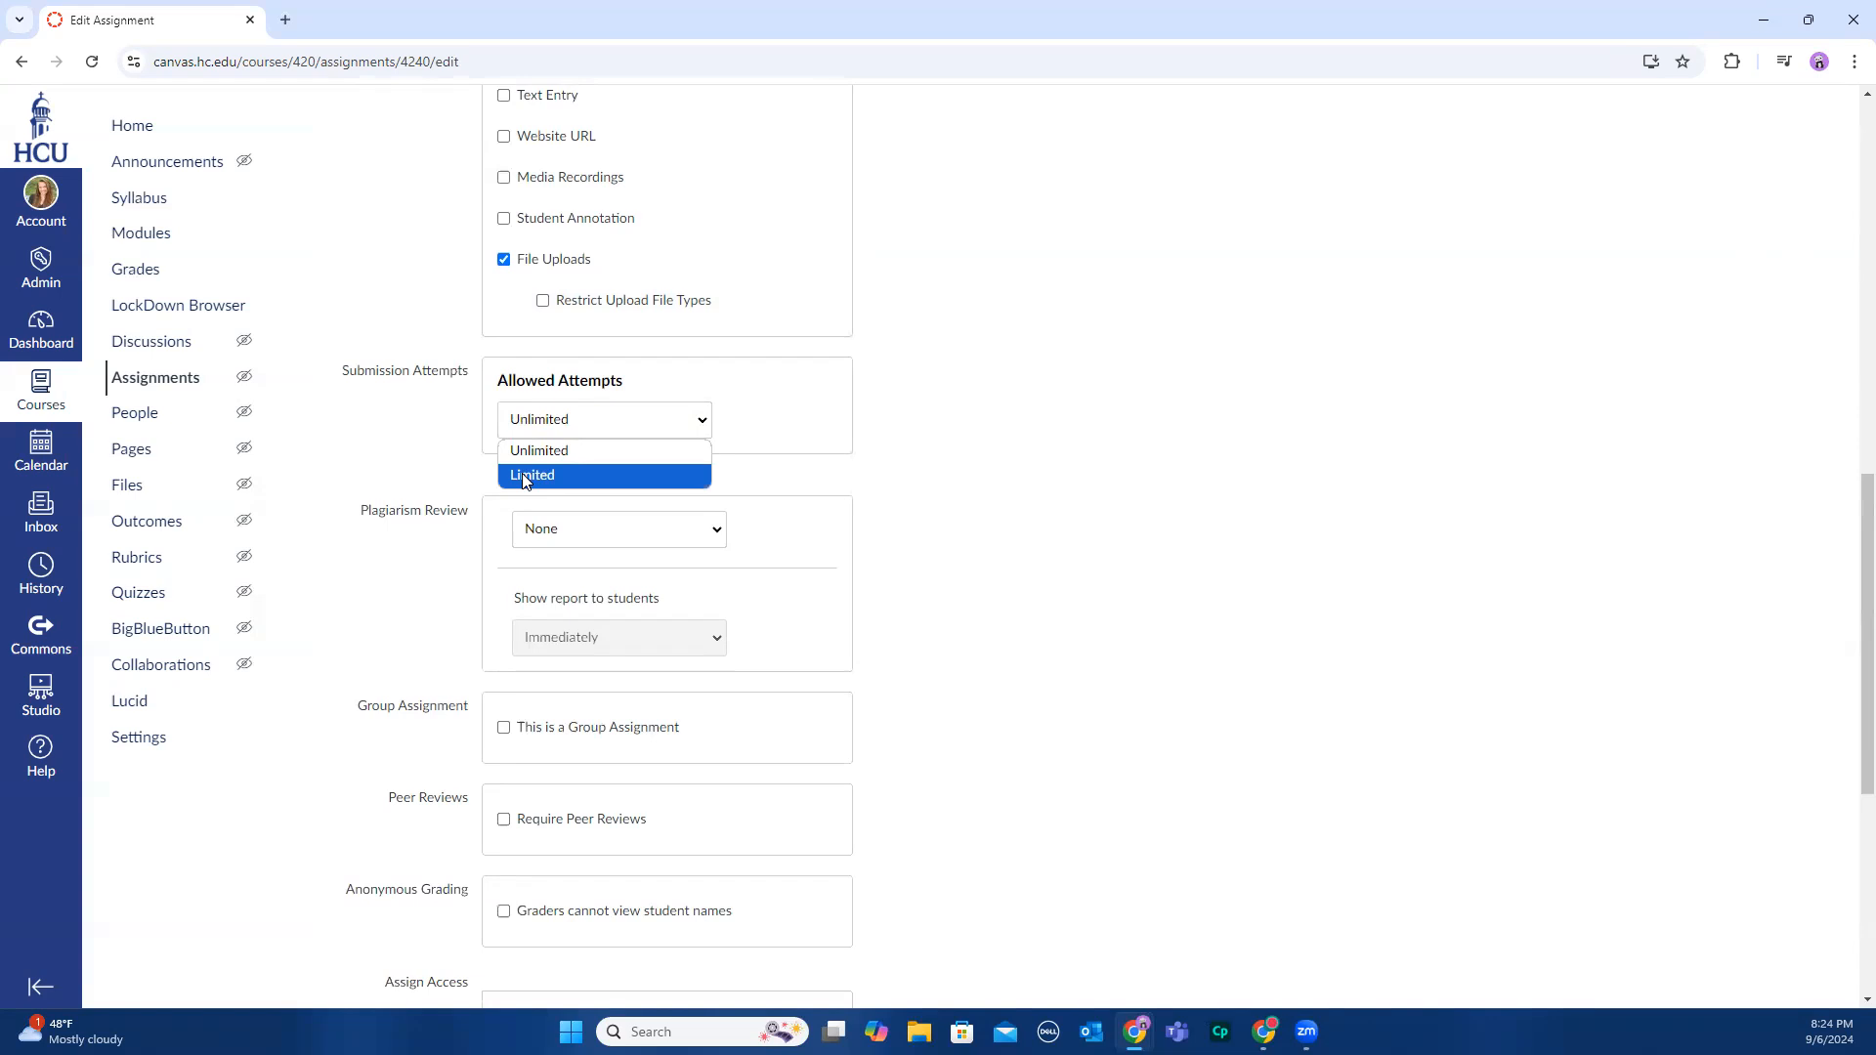
click(525, 477)
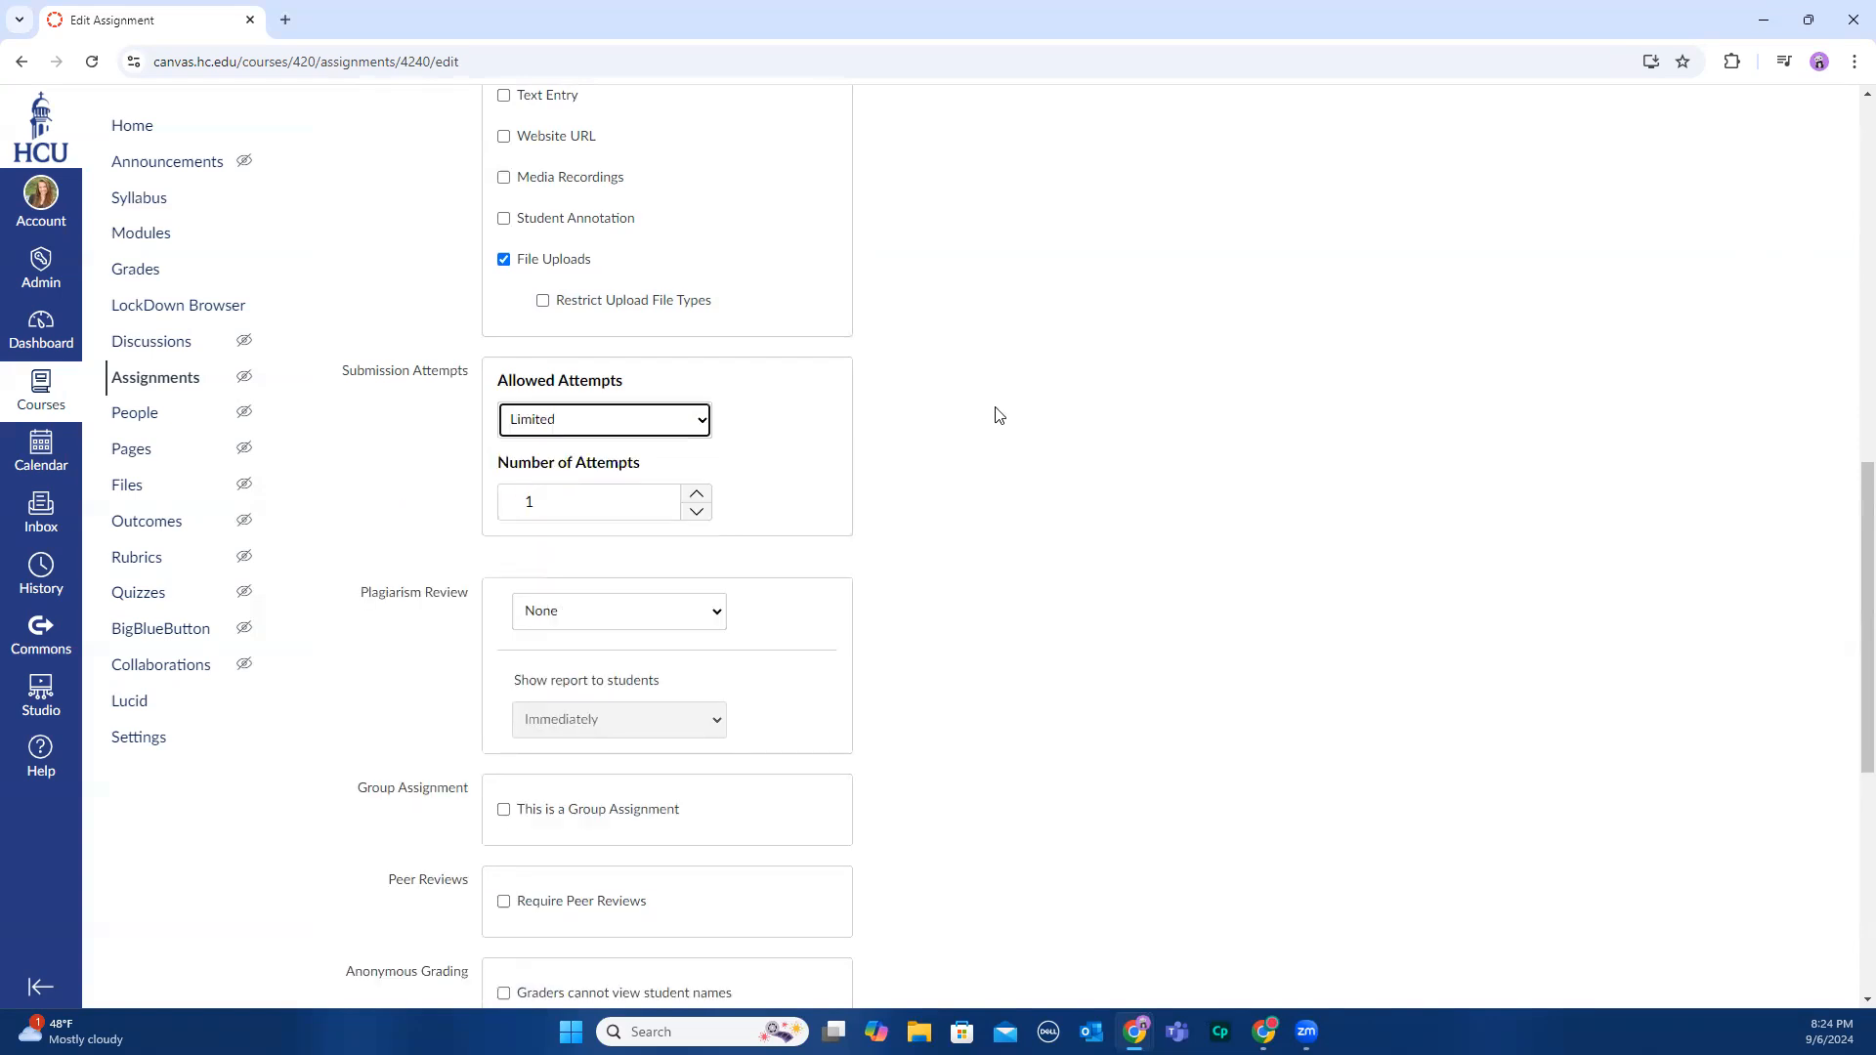
Choose Turnitin for the plagiarism review and save its options as default settings
scroll(974, 460, down, 1)
scroll(974, 459, down, 1)
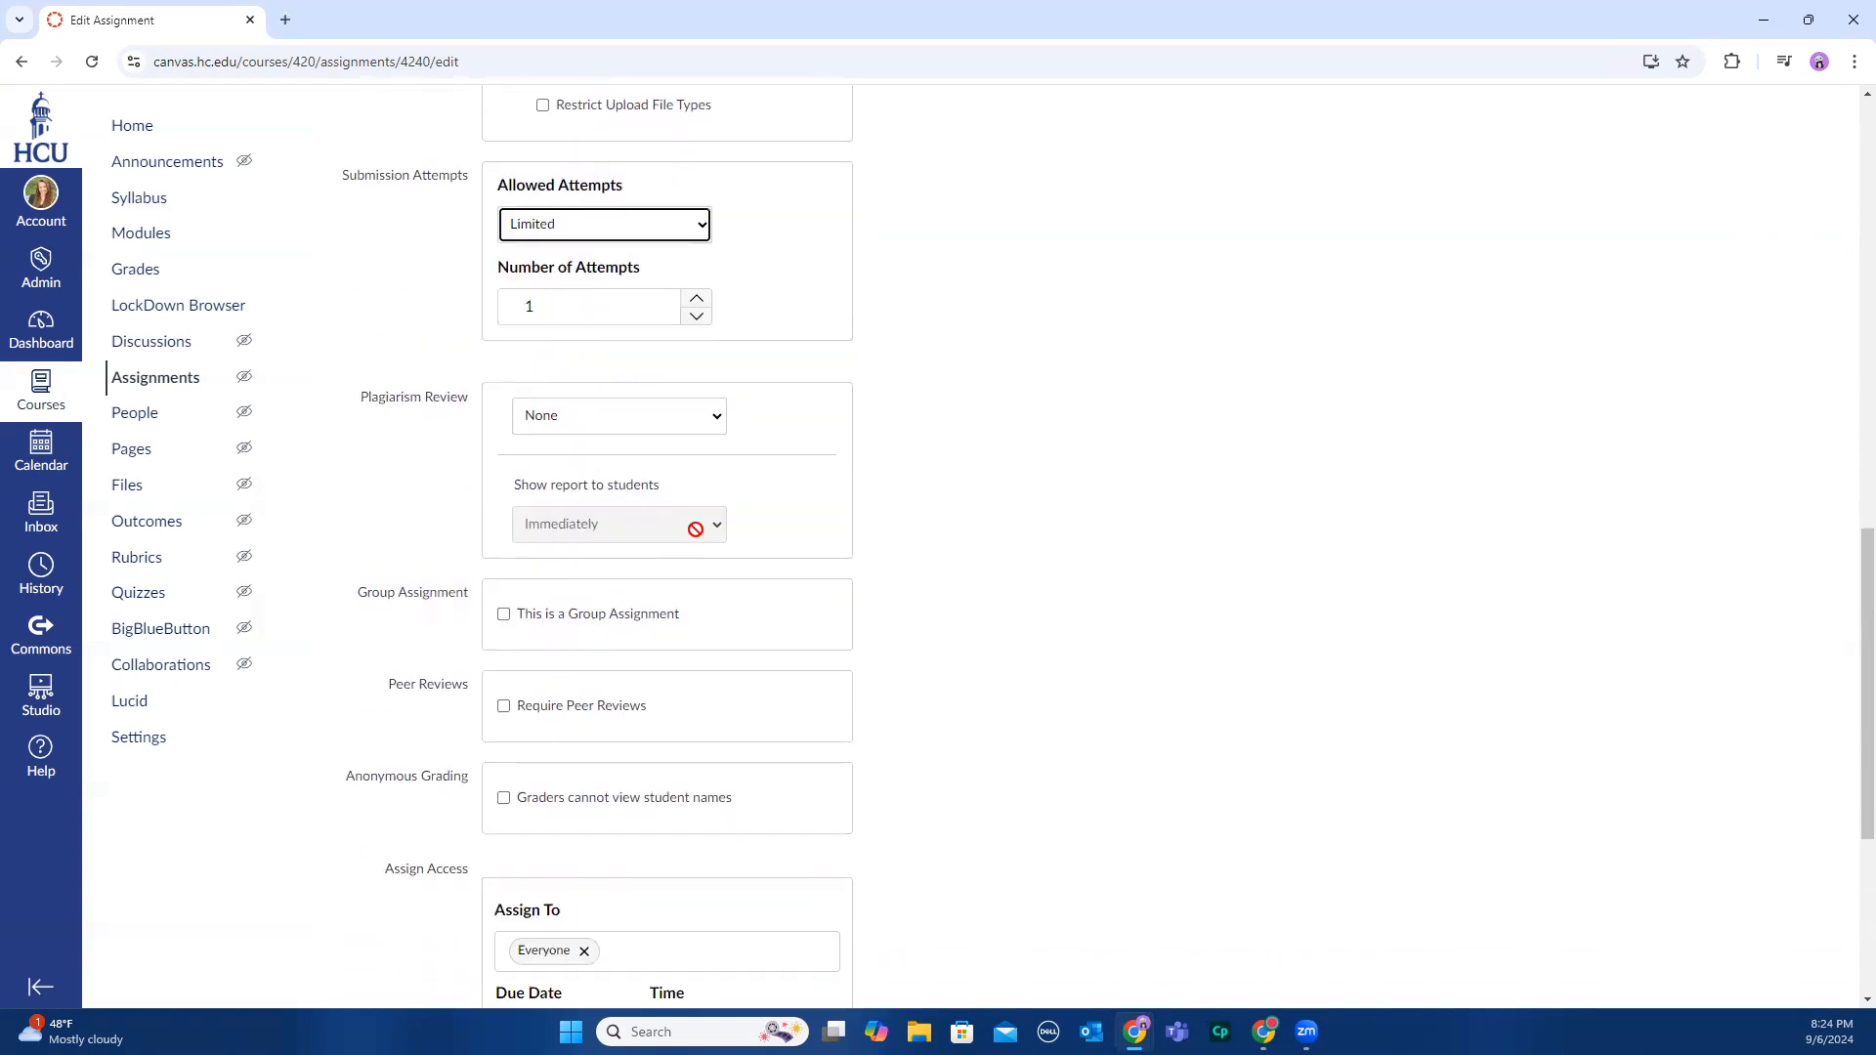
click(567, 420)
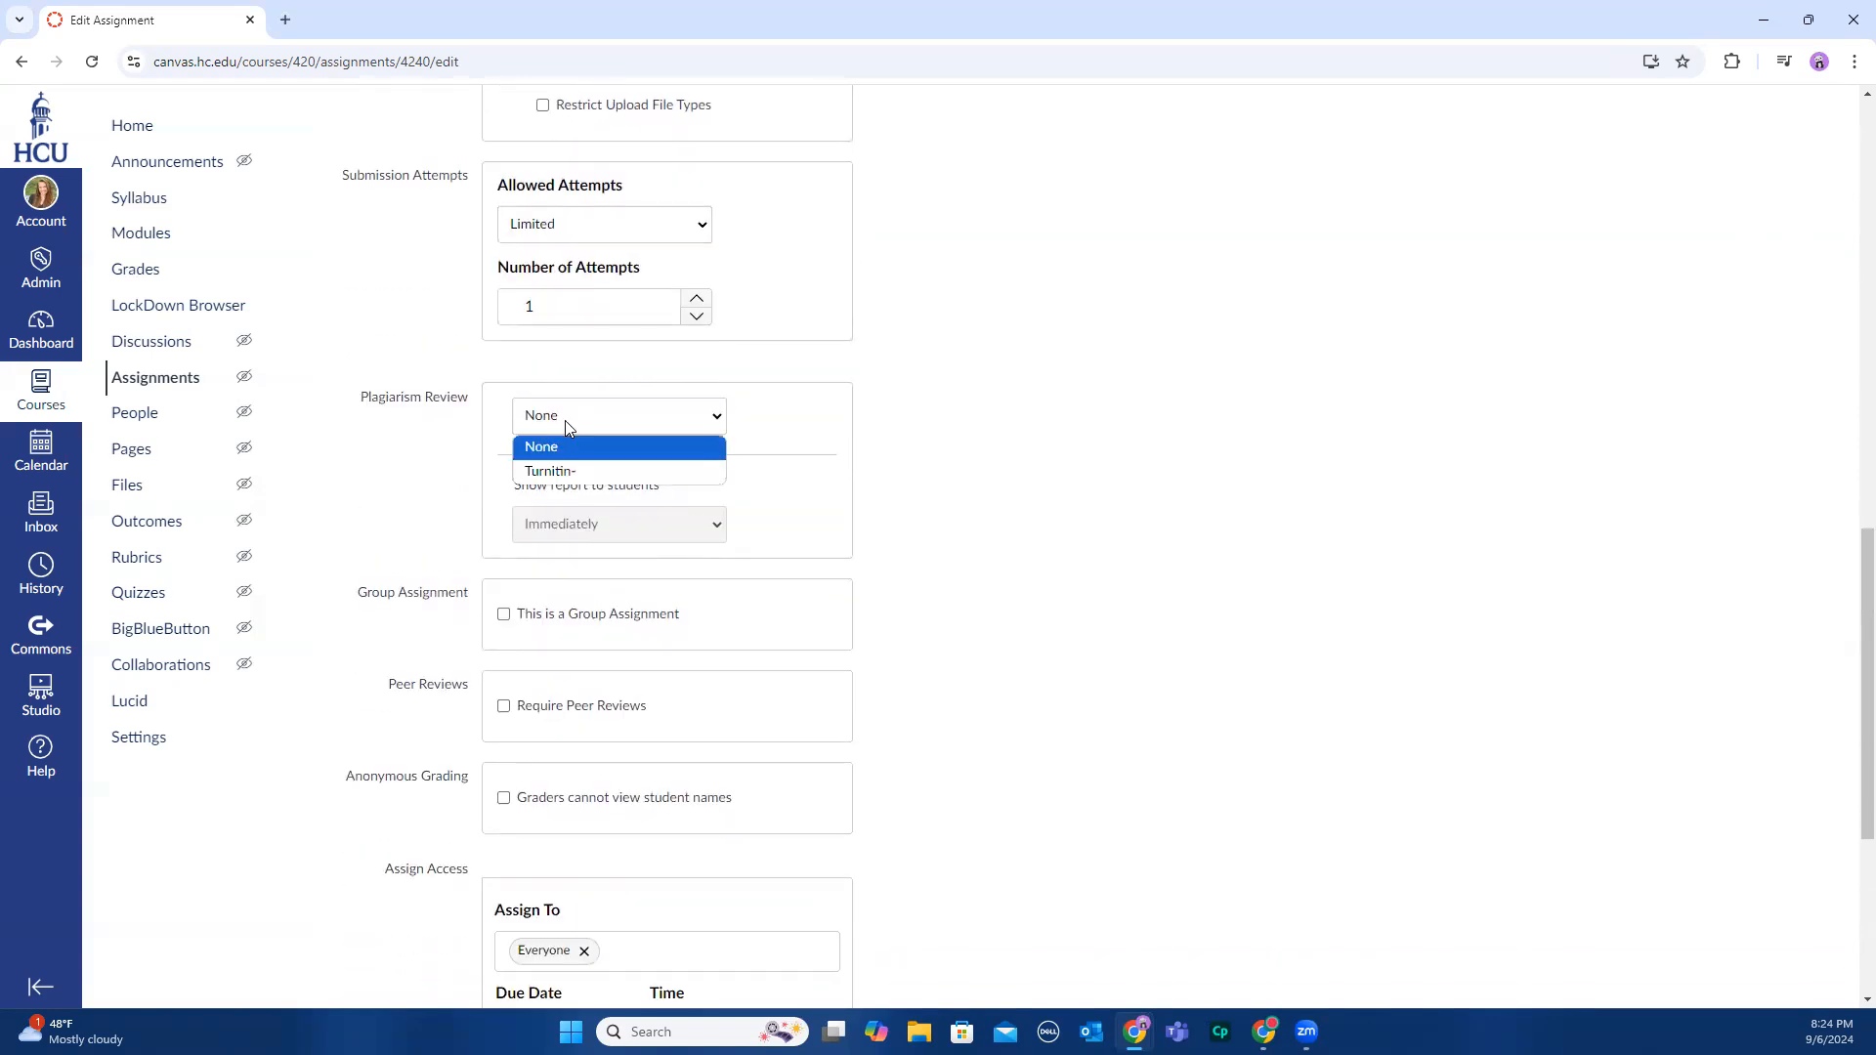
click(567, 471)
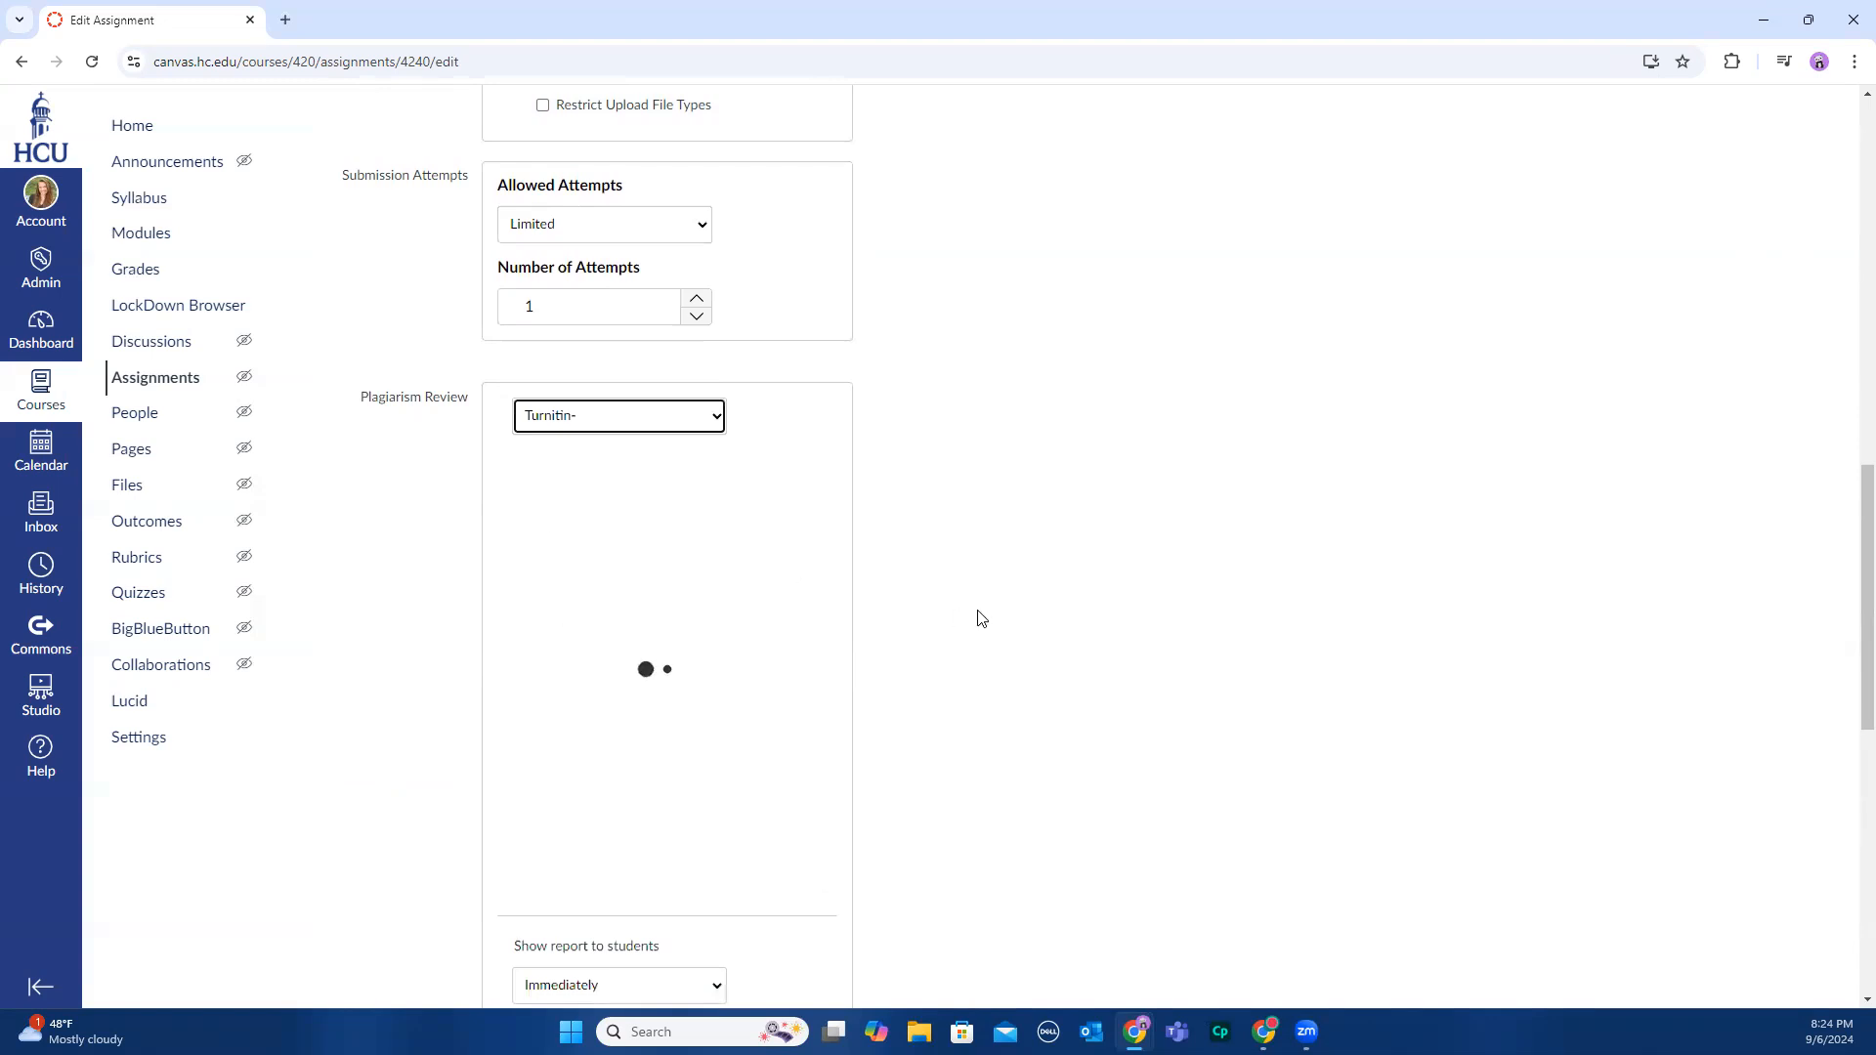
scroll(976, 616, down, 1)
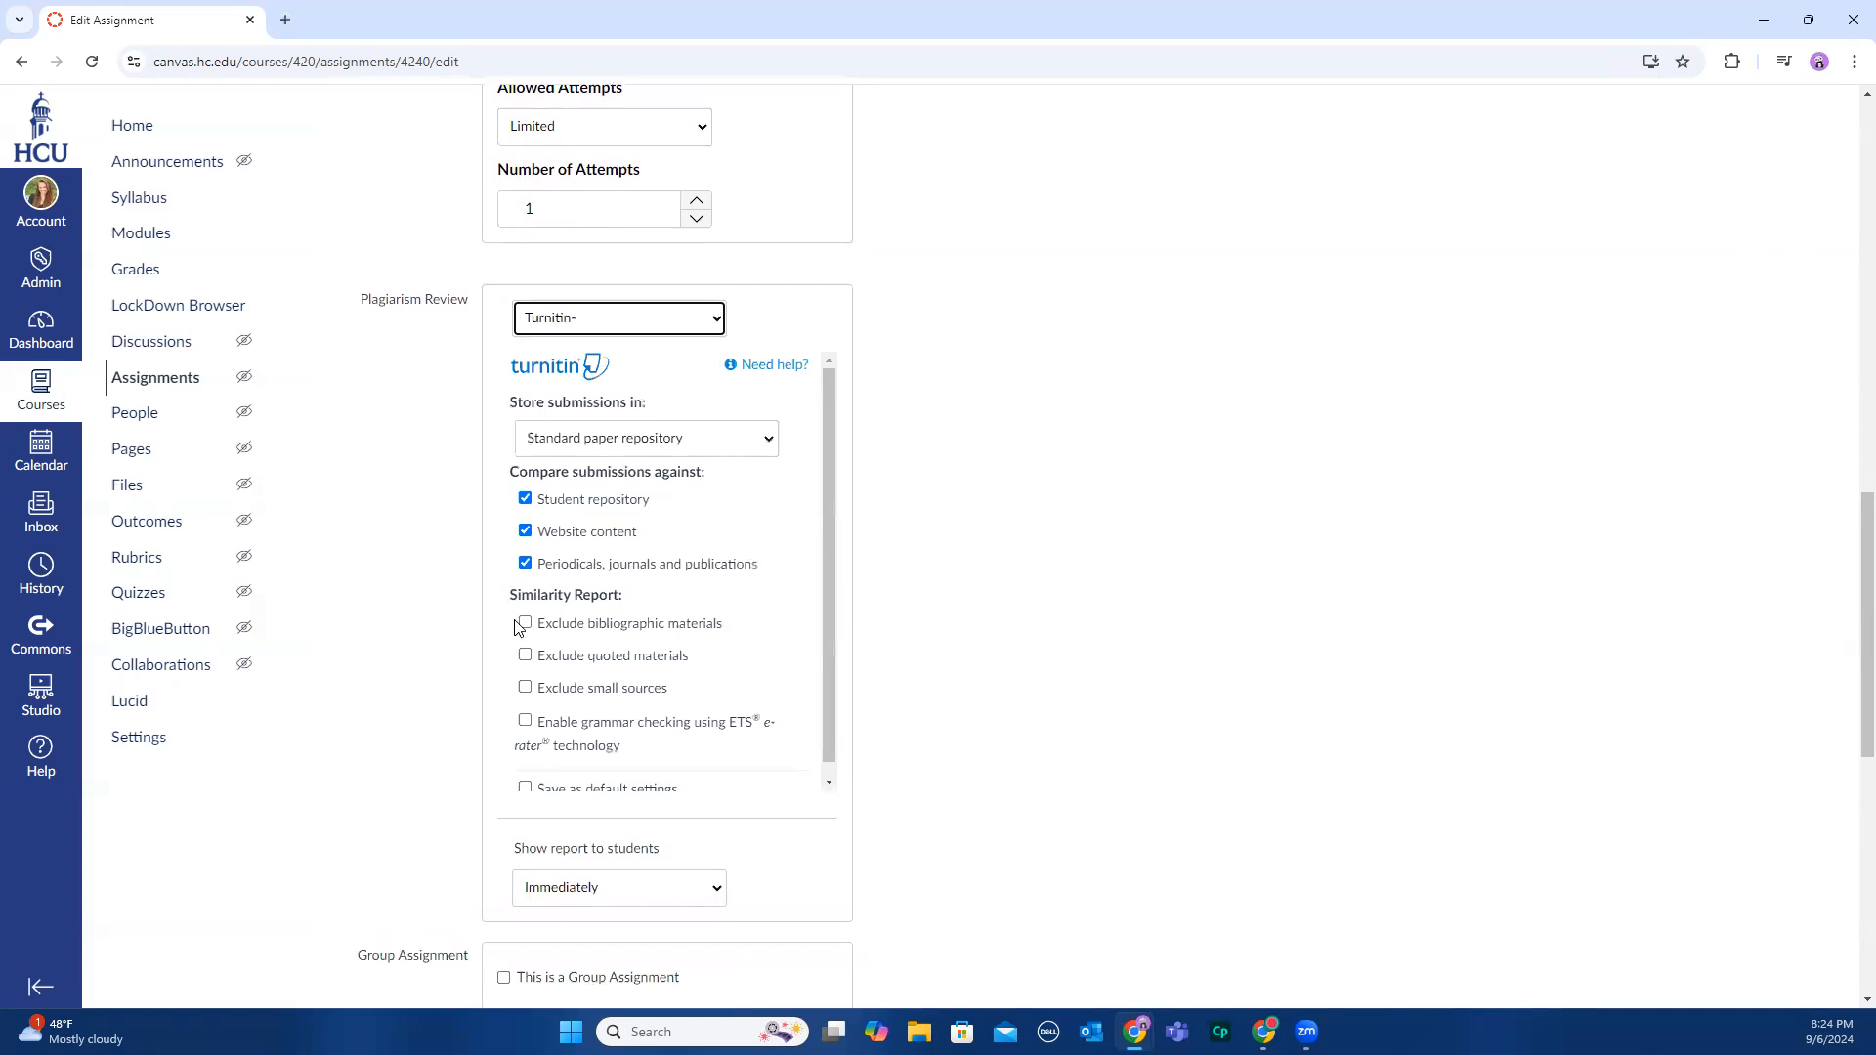
scroll(615, 710, down, 1)
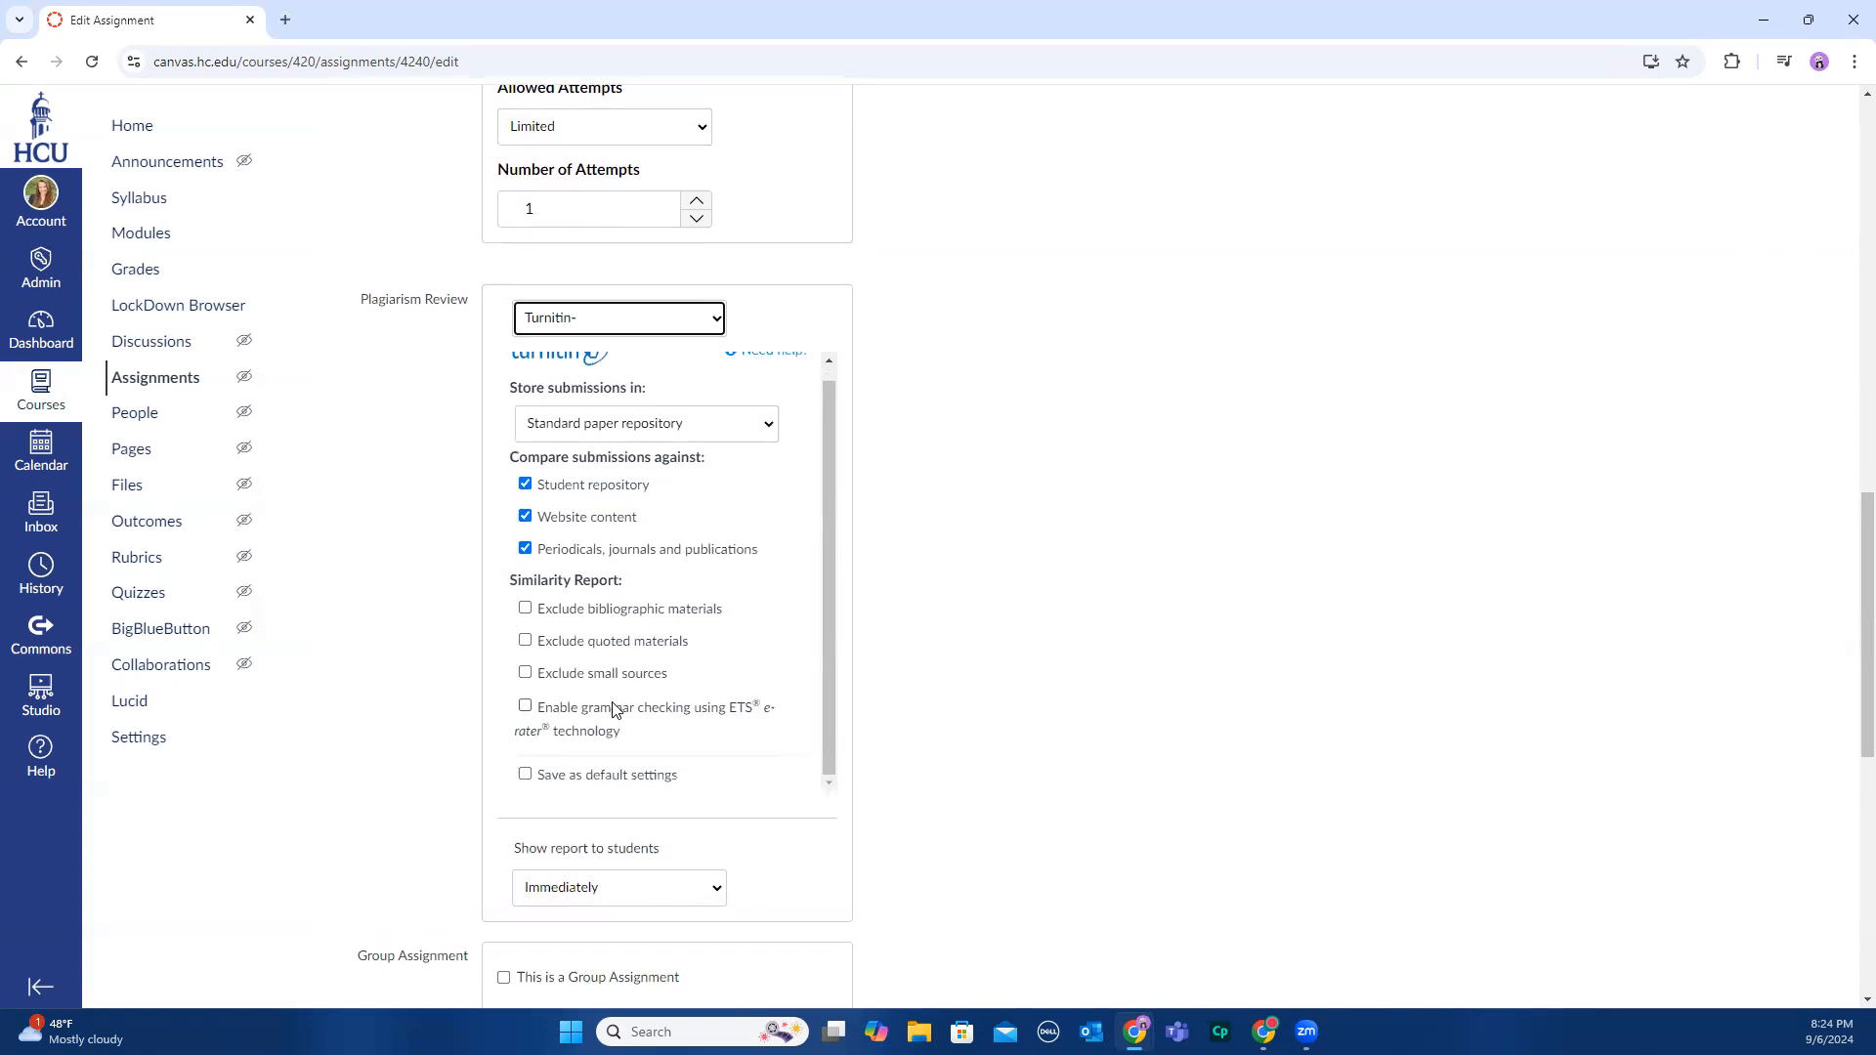
scroll(585, 492, up, 1)
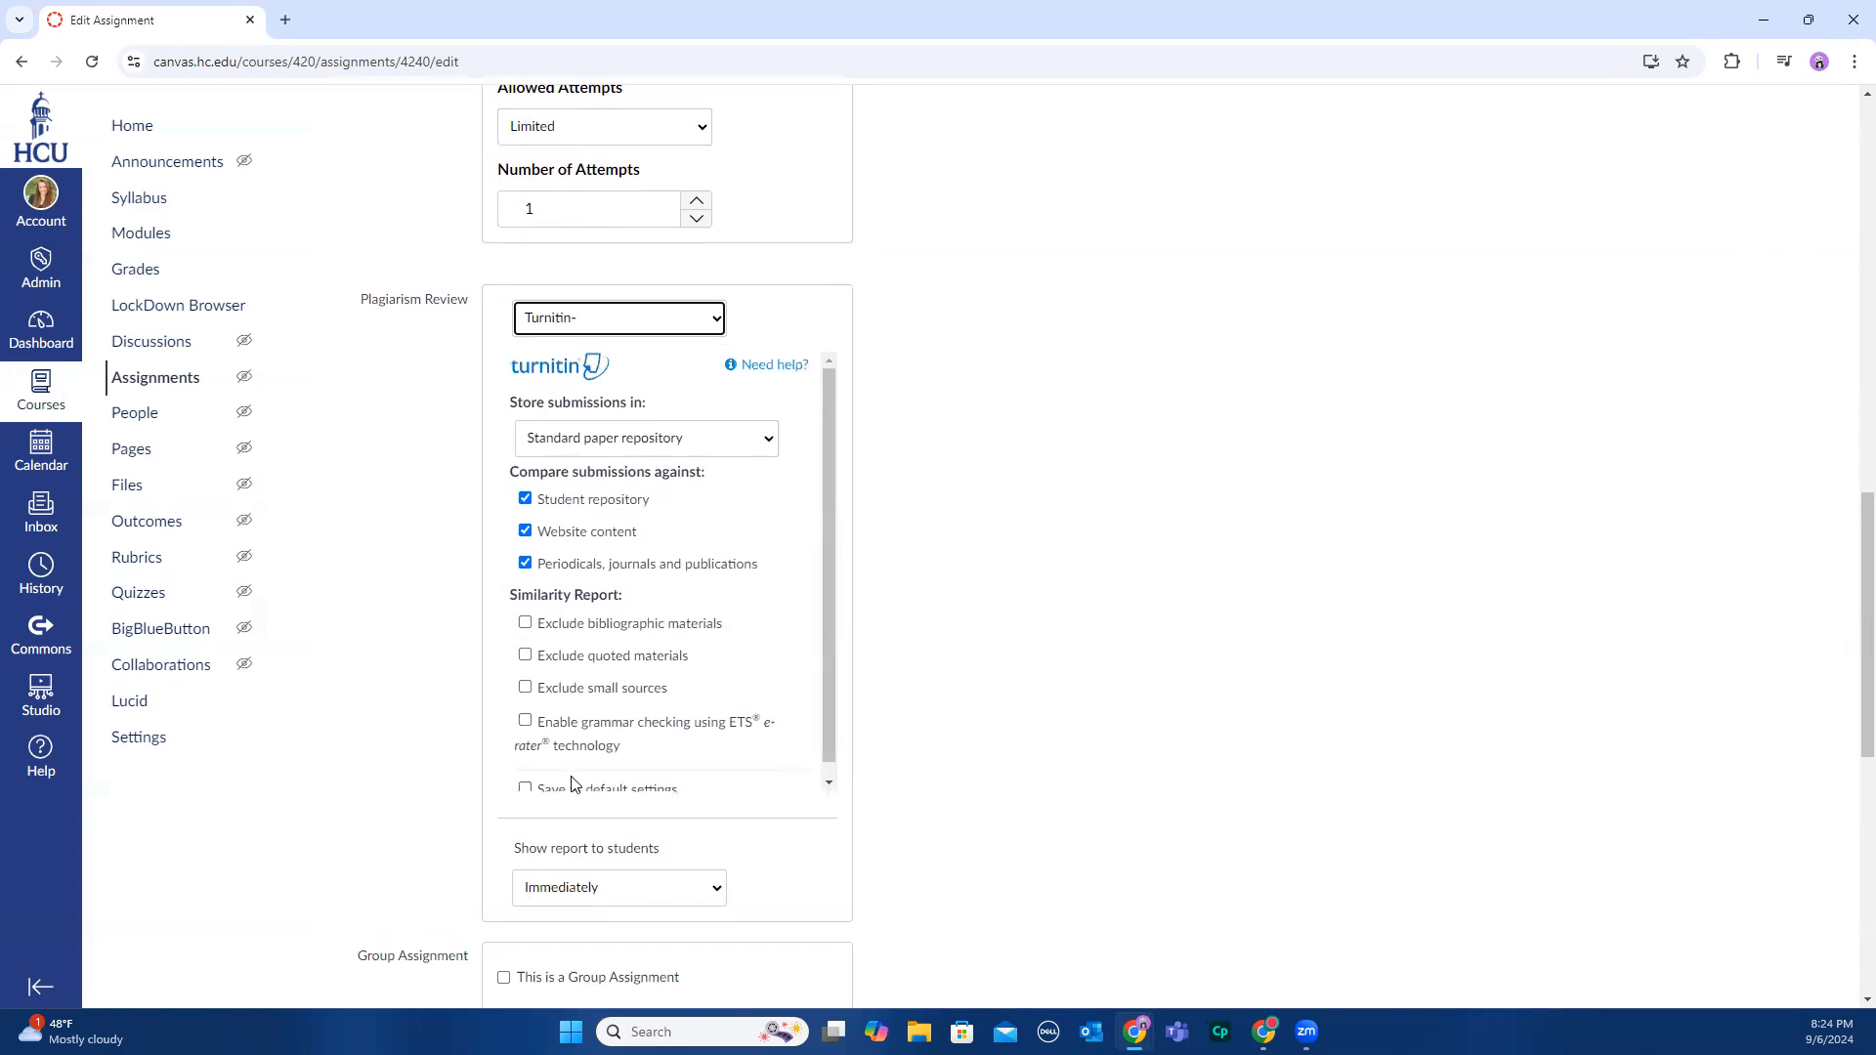
scroll(552, 770, down, 1)
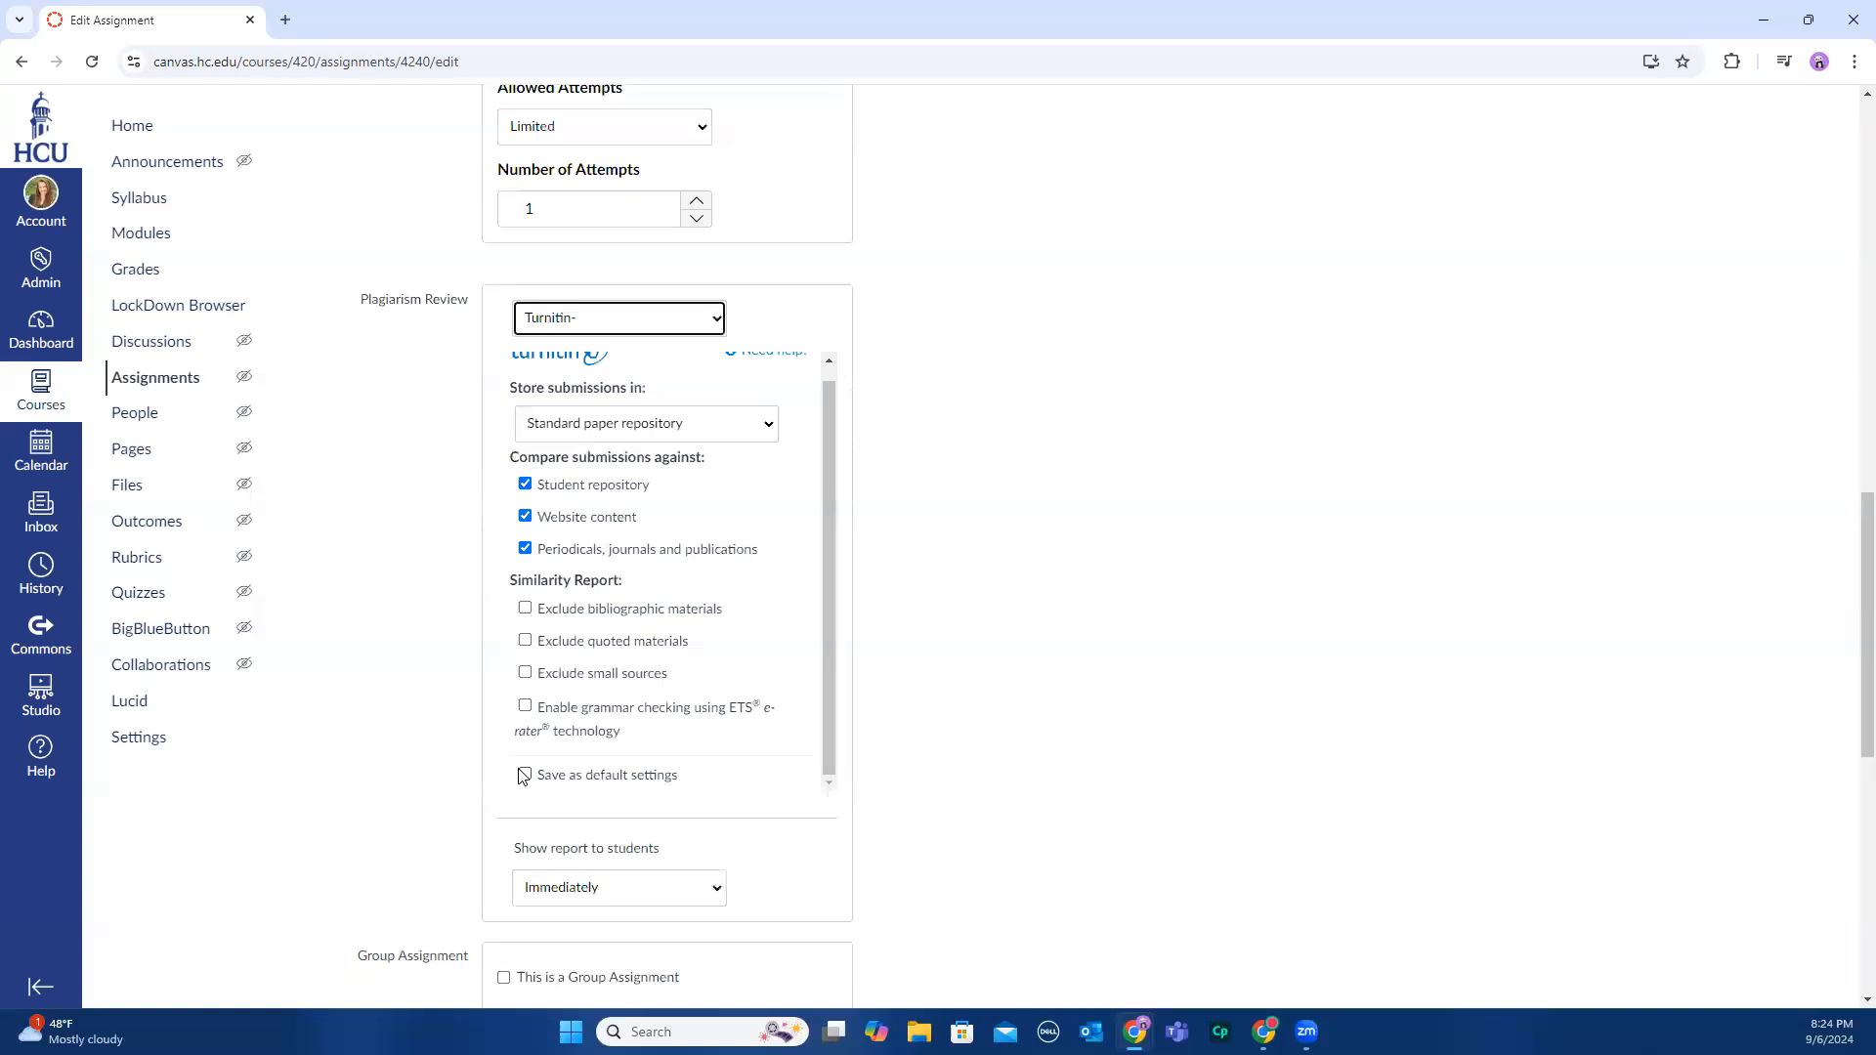
click(526, 776)
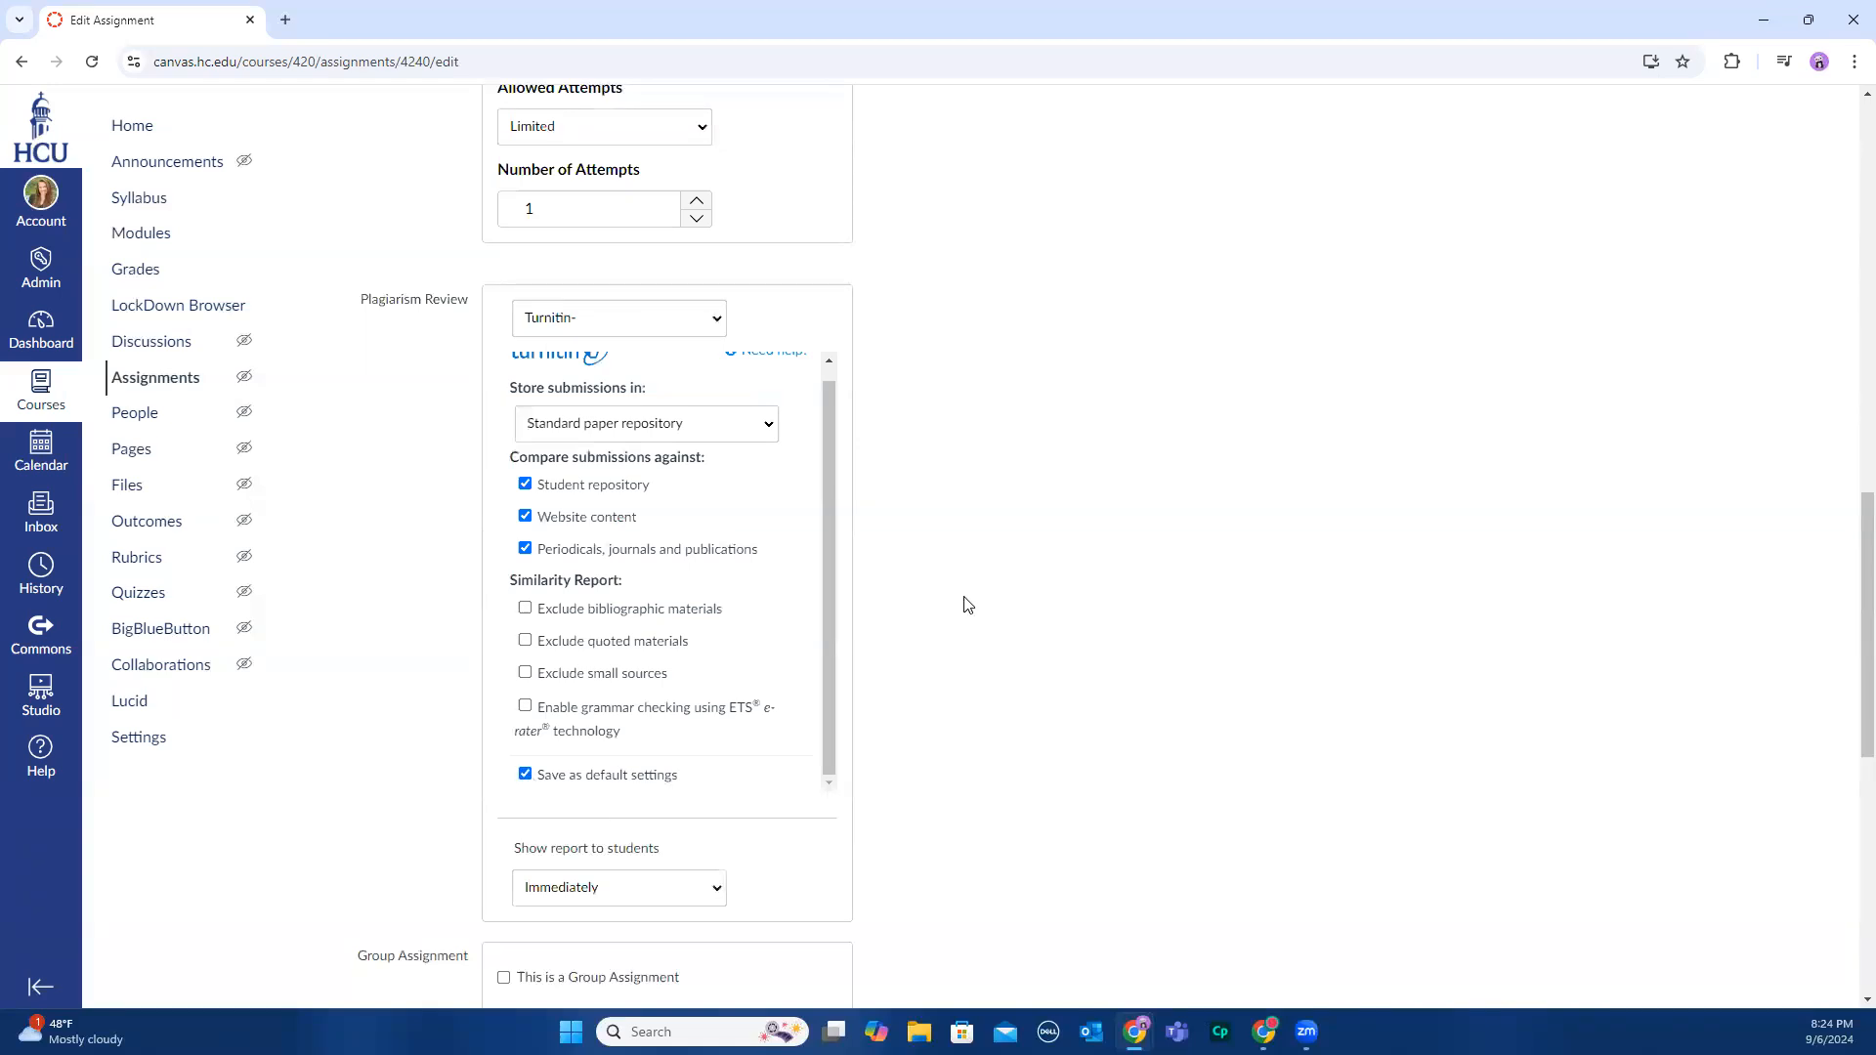
scroll(960, 608, down, 5)
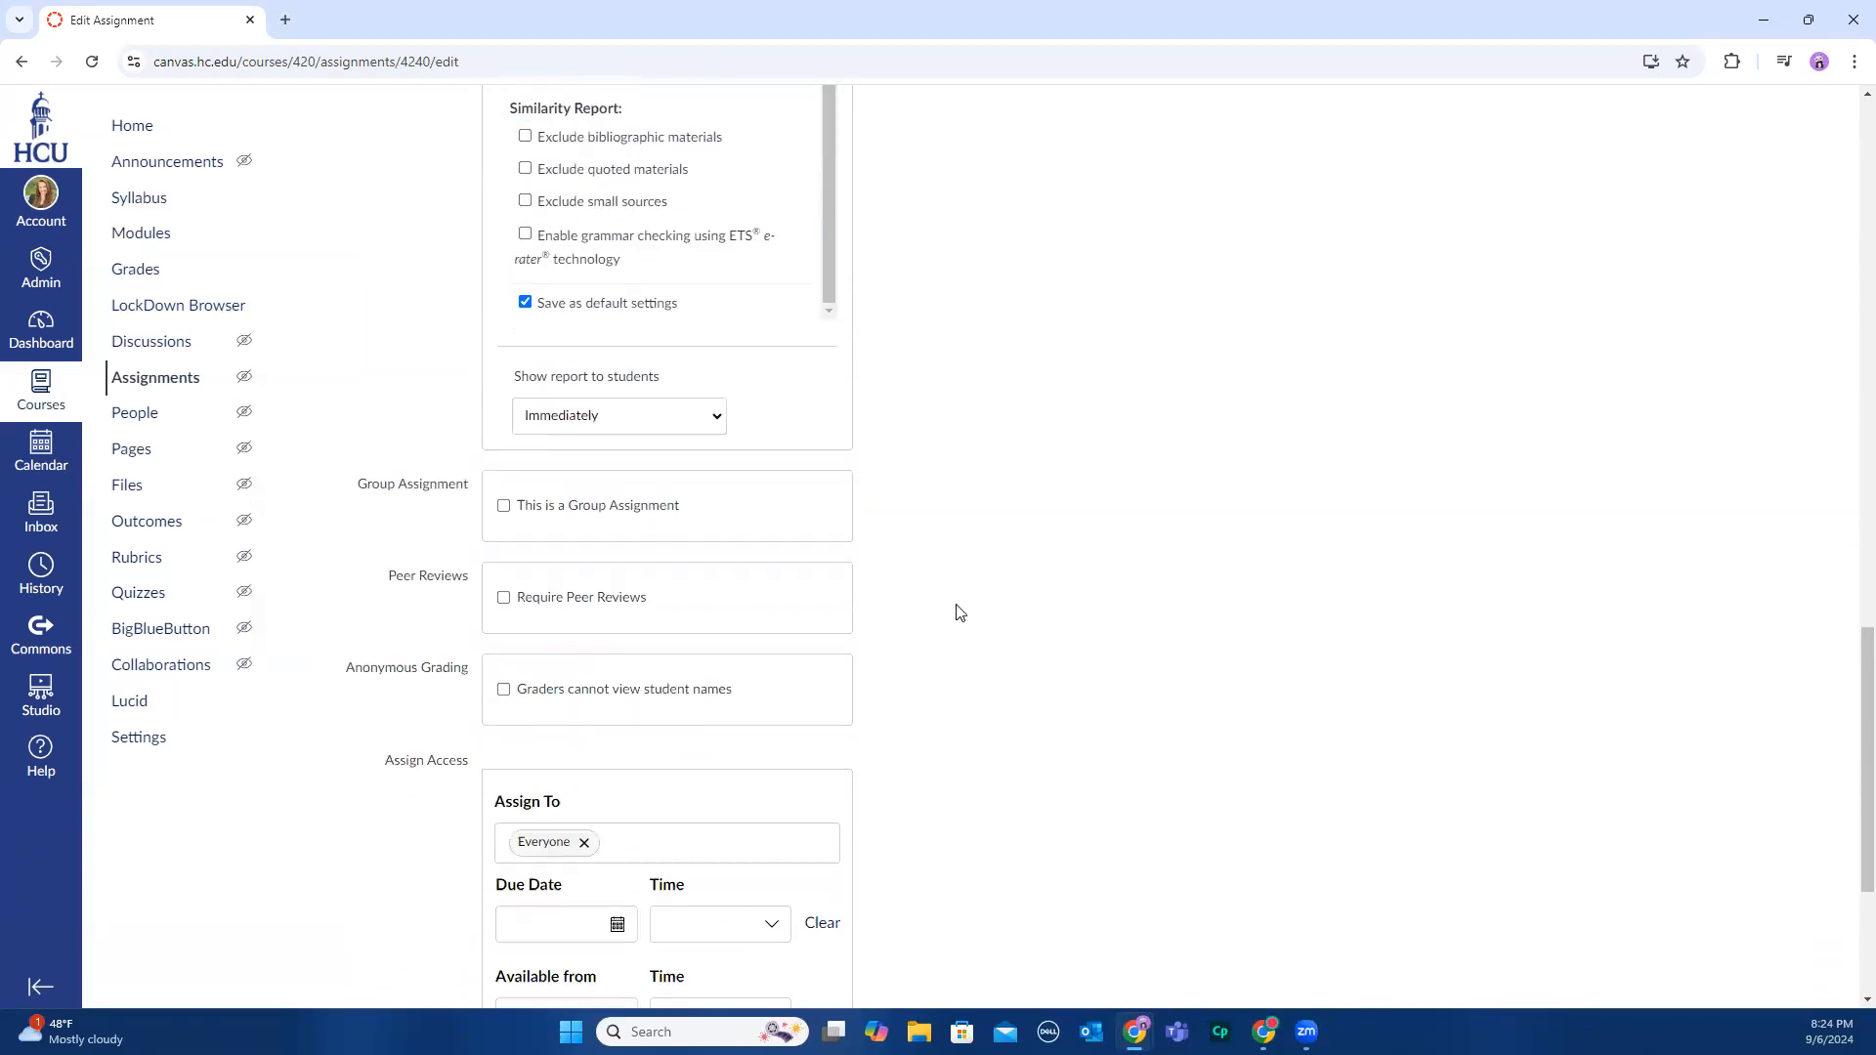
Set the Turnitin similarity report to be shown to students Immediately
click(595, 403)
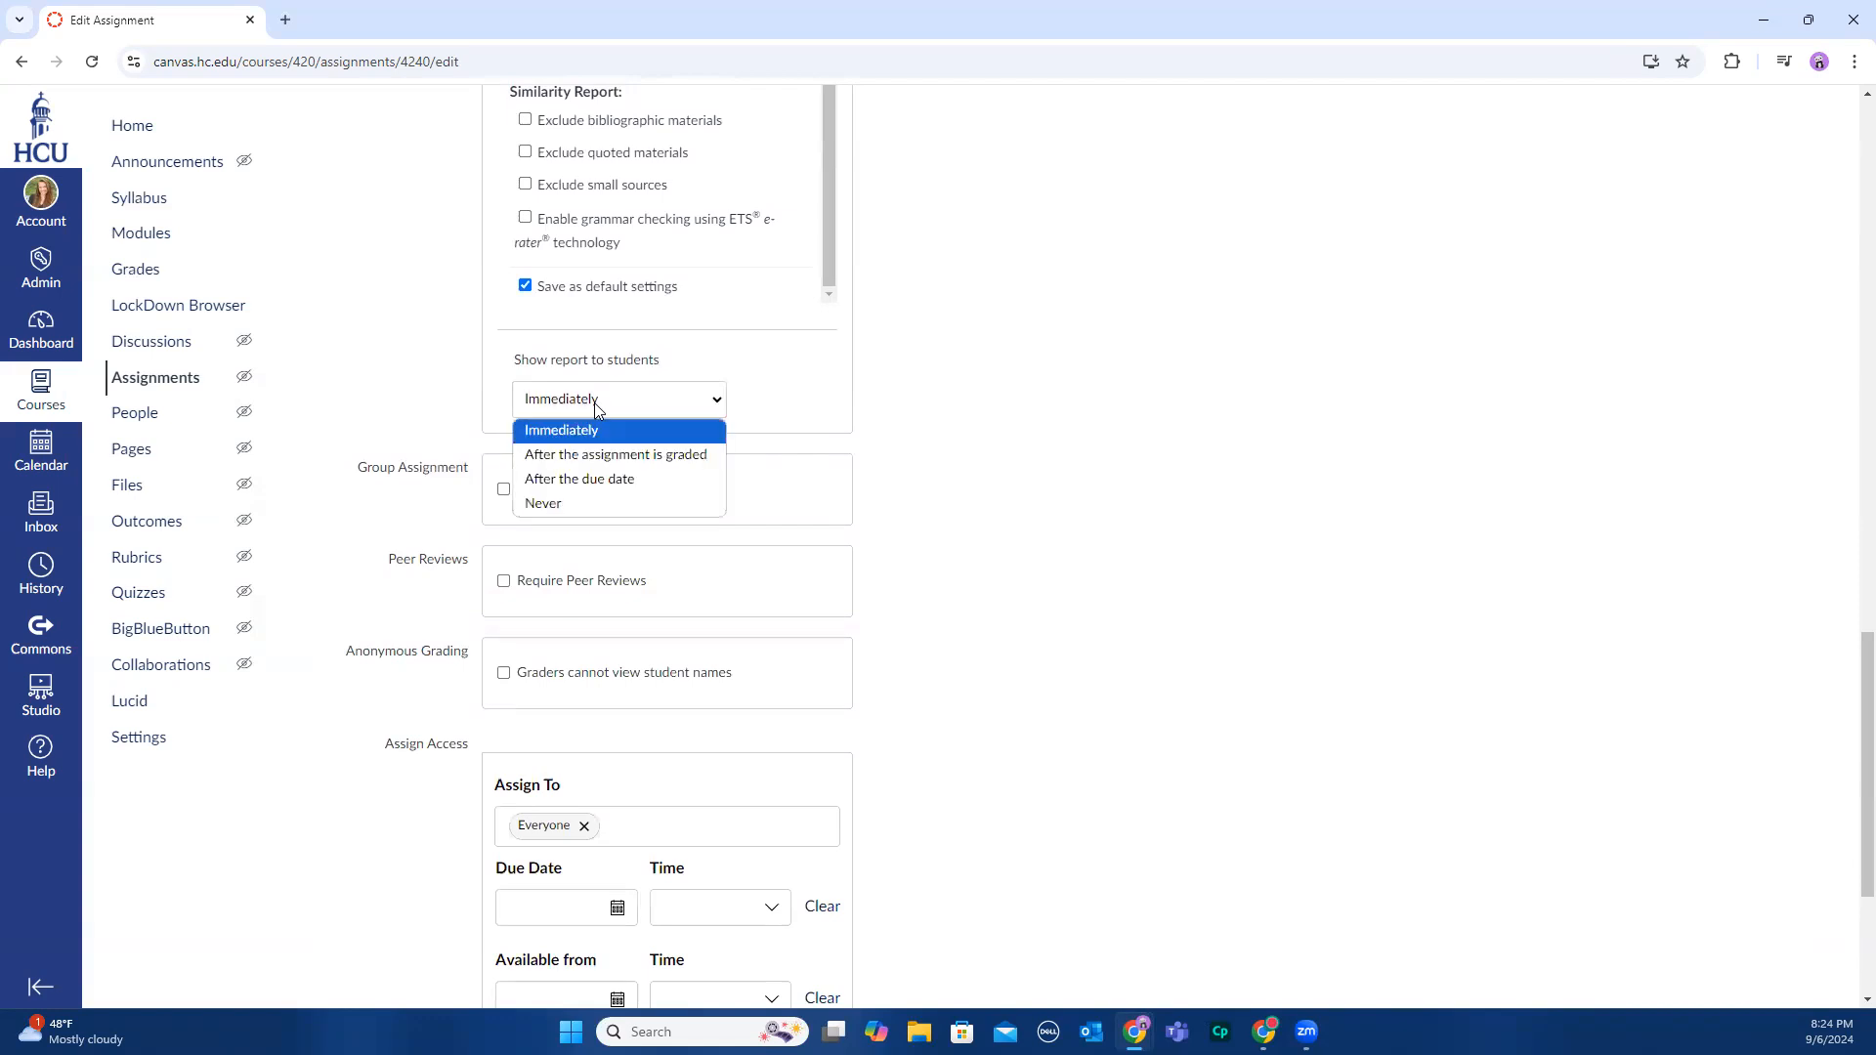
click(583, 433)
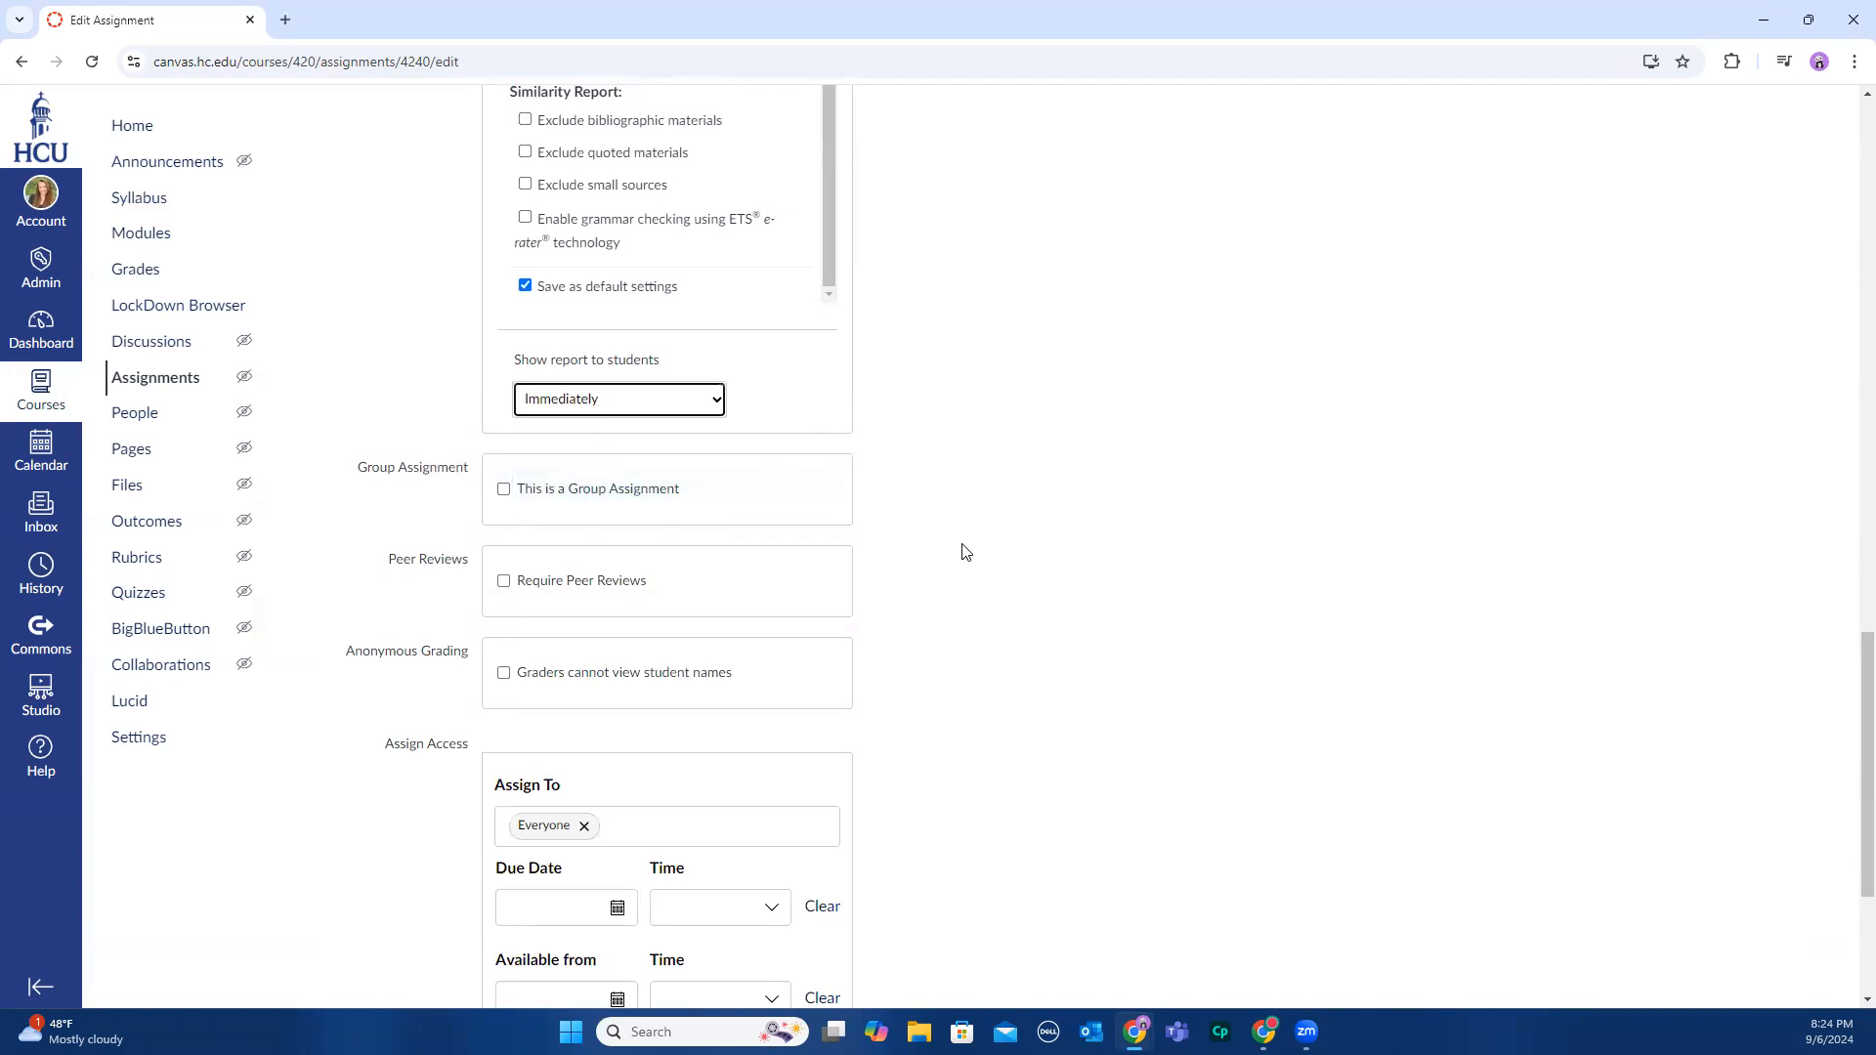
scroll(963, 552, down, 1)
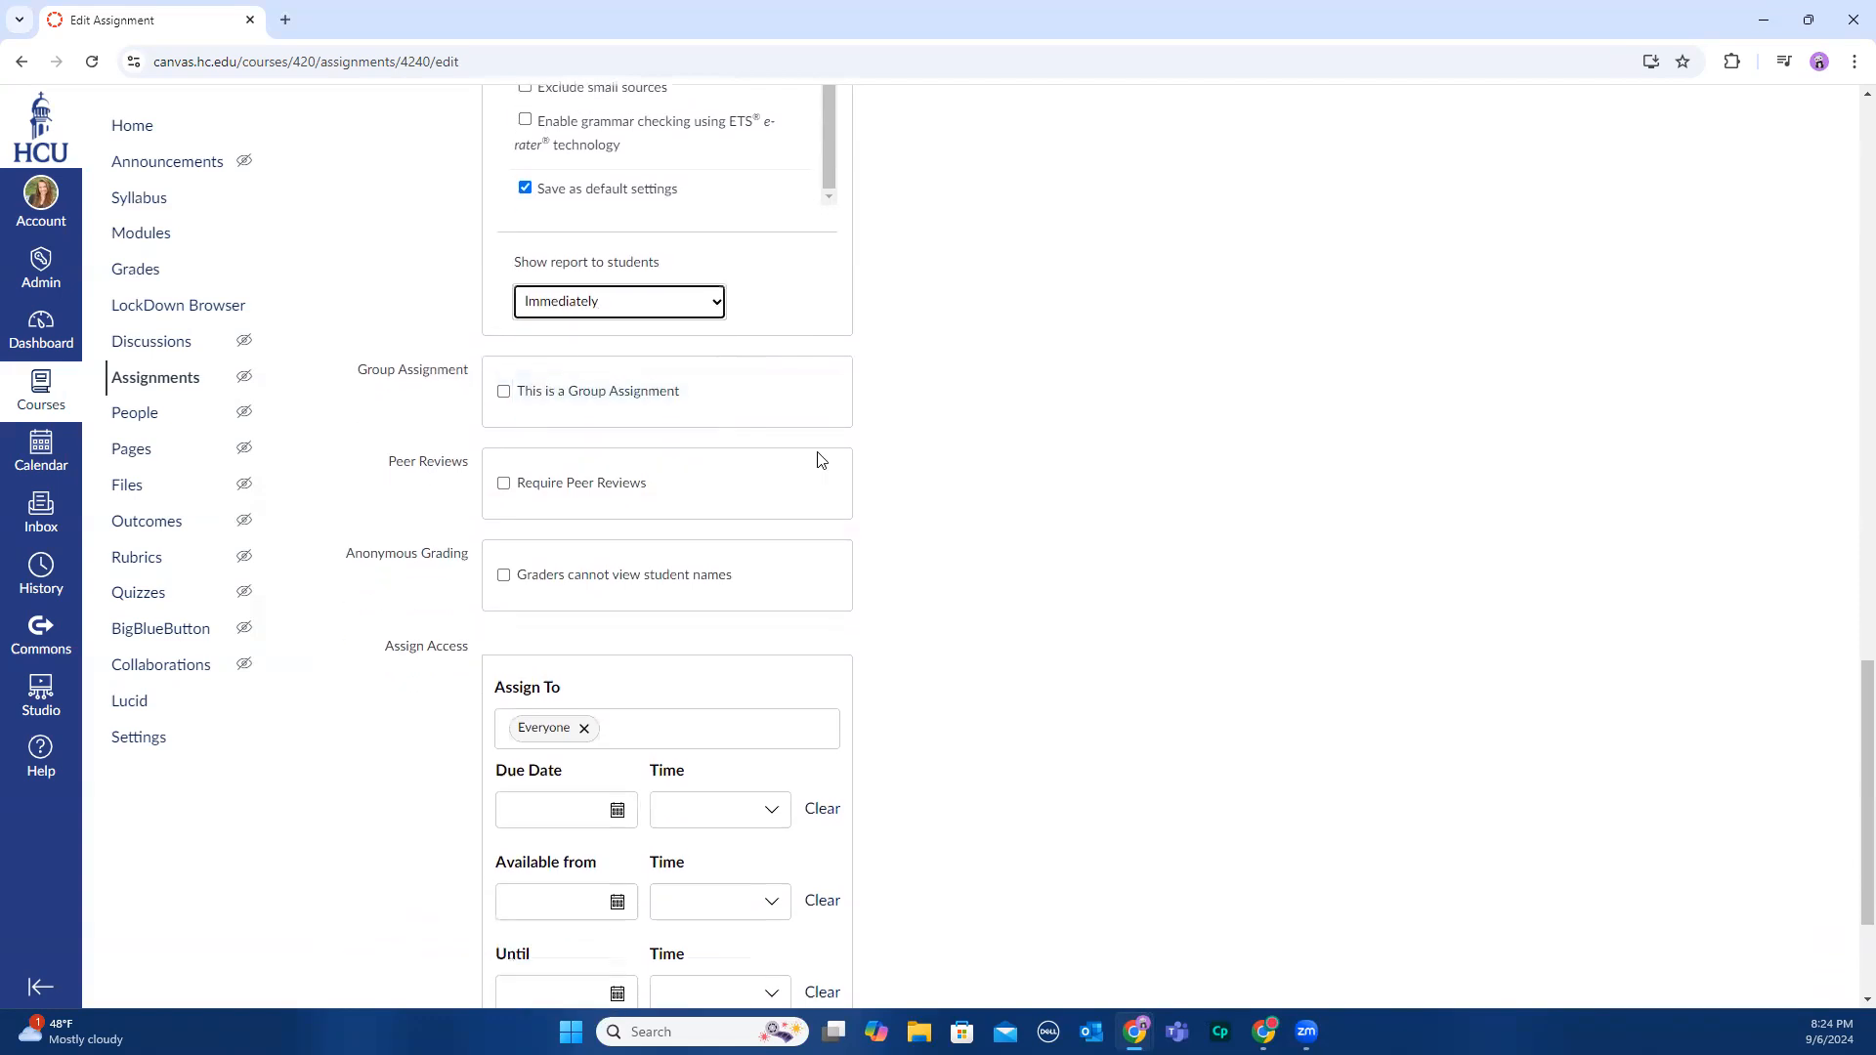
click(504, 392)
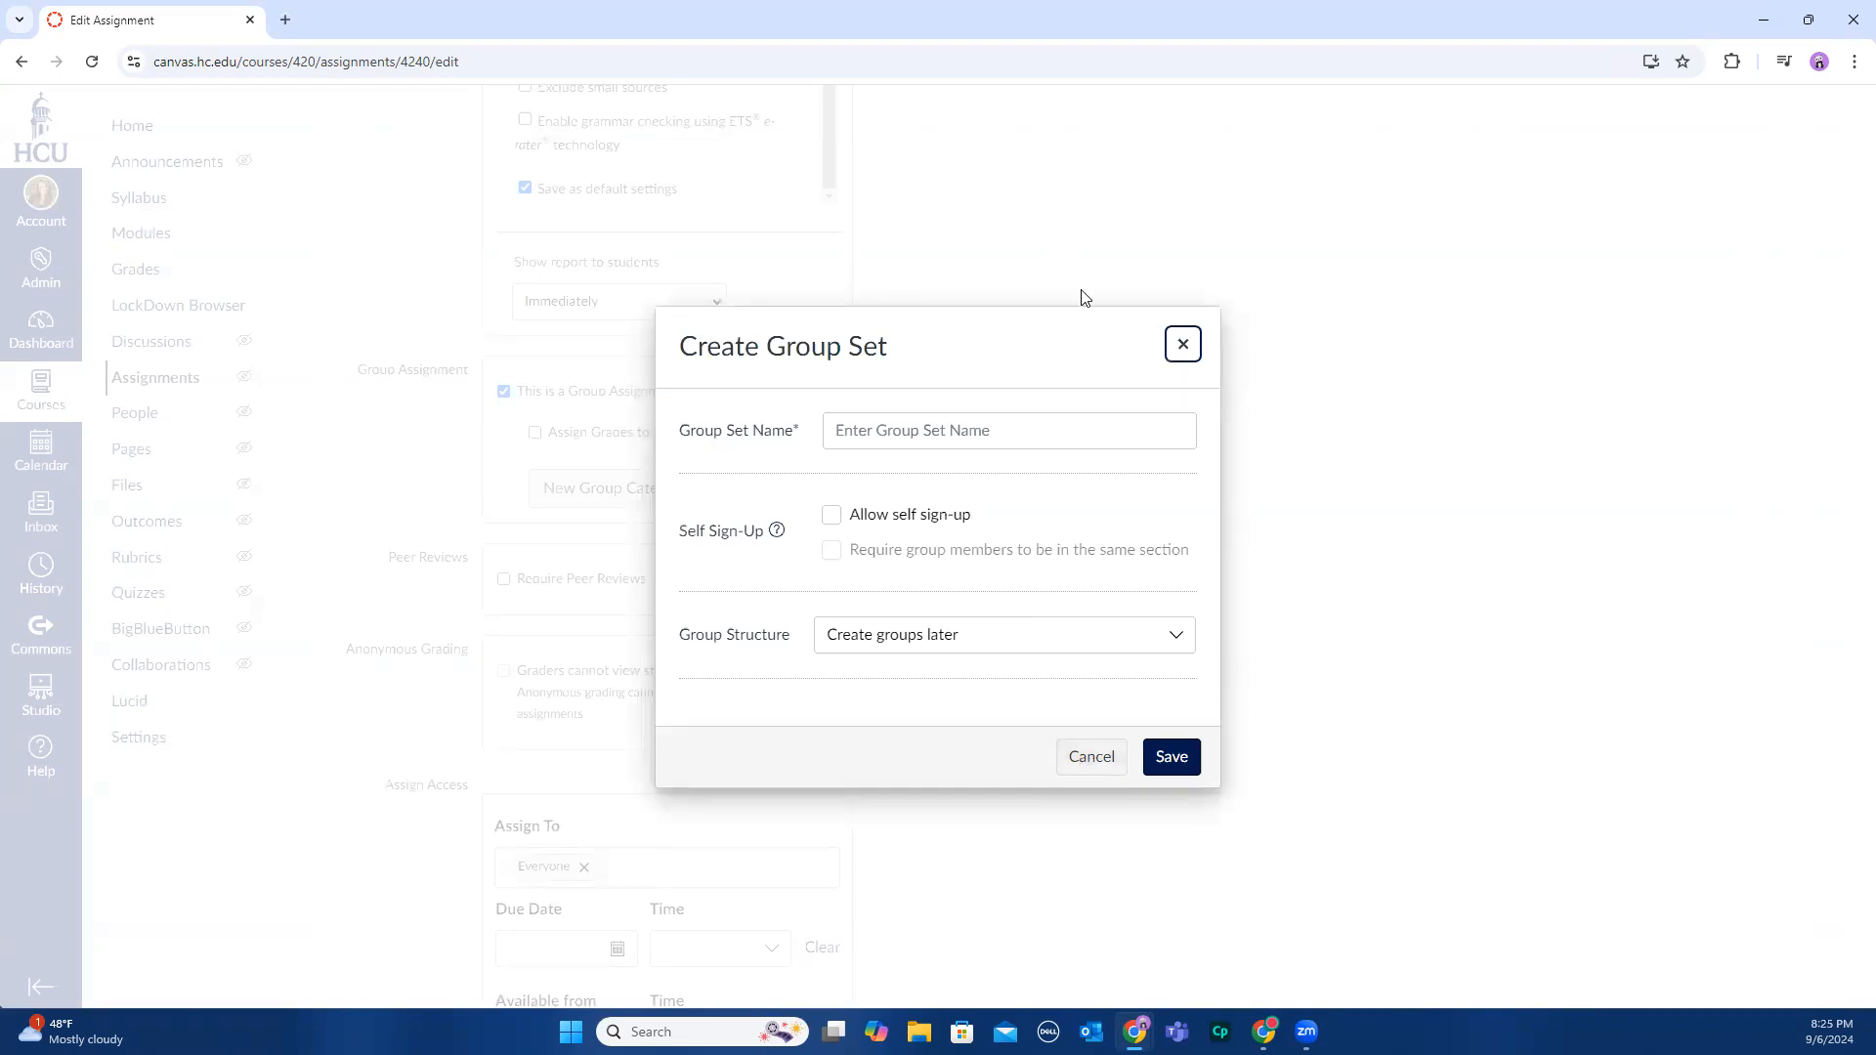
click(1184, 347)
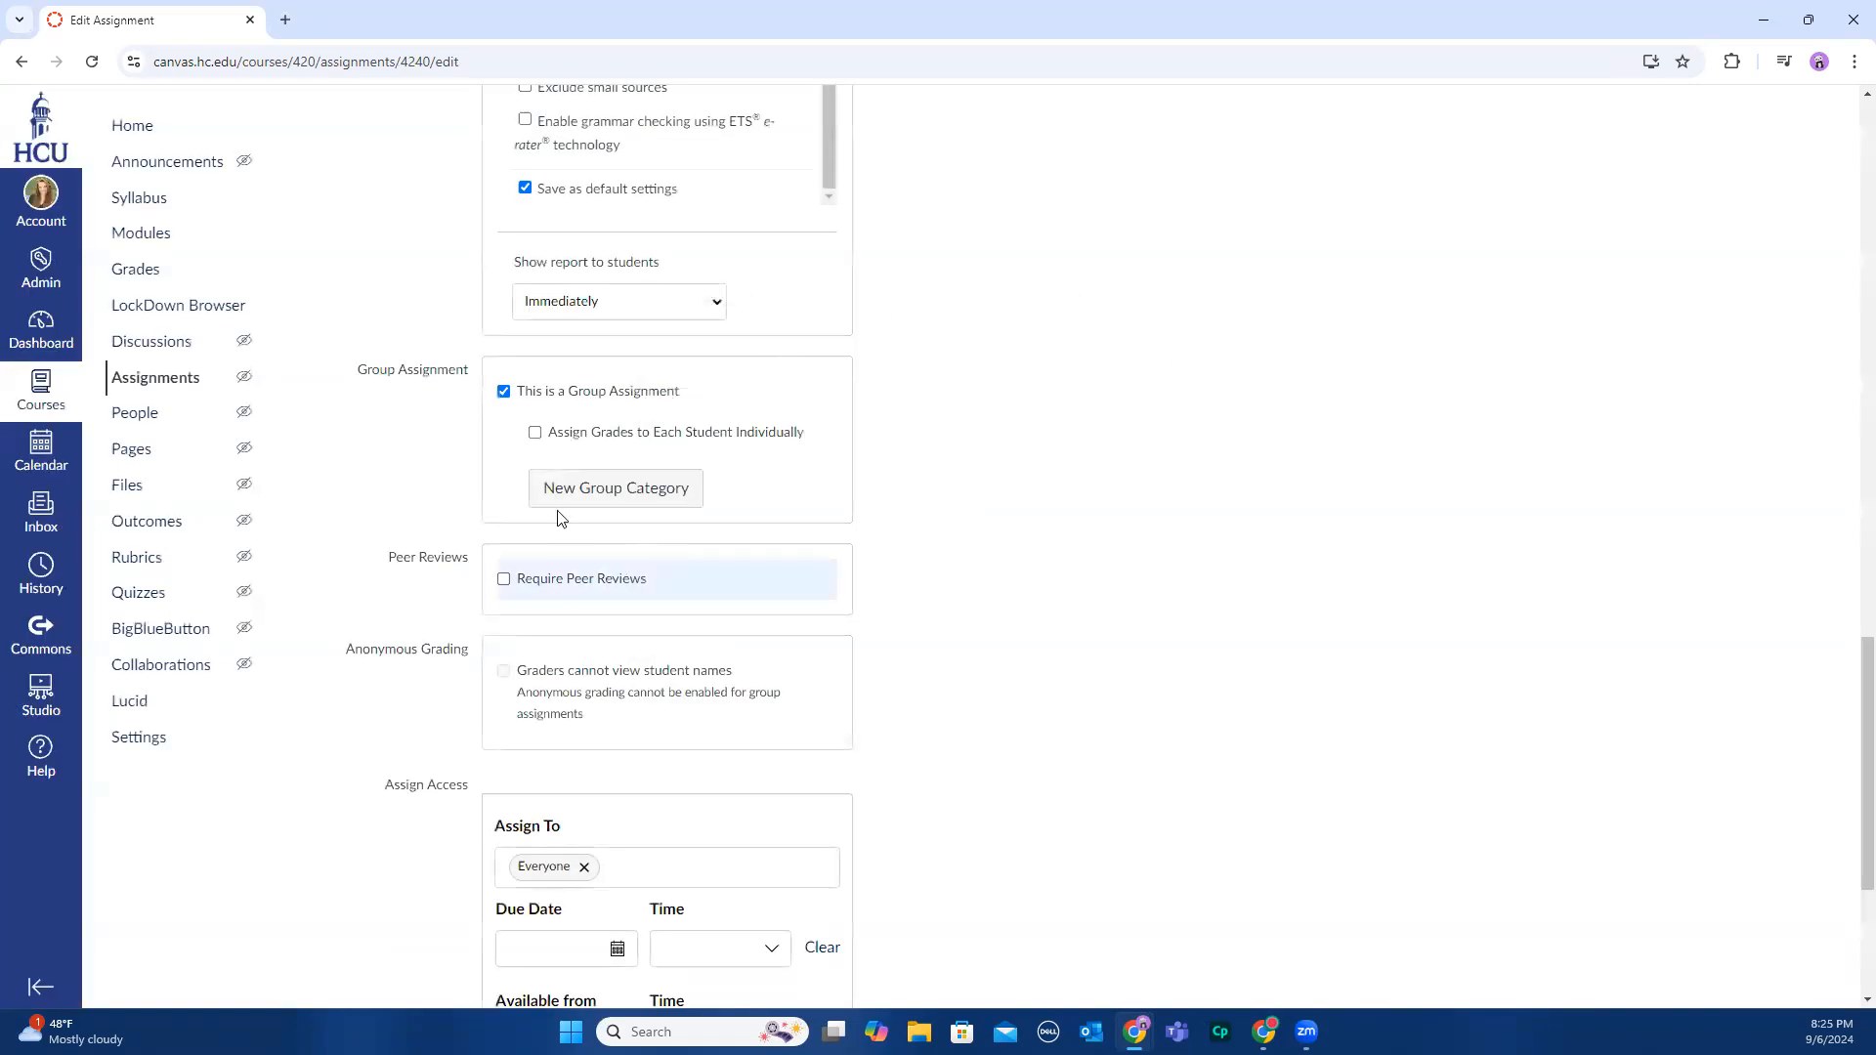
click(502, 393)
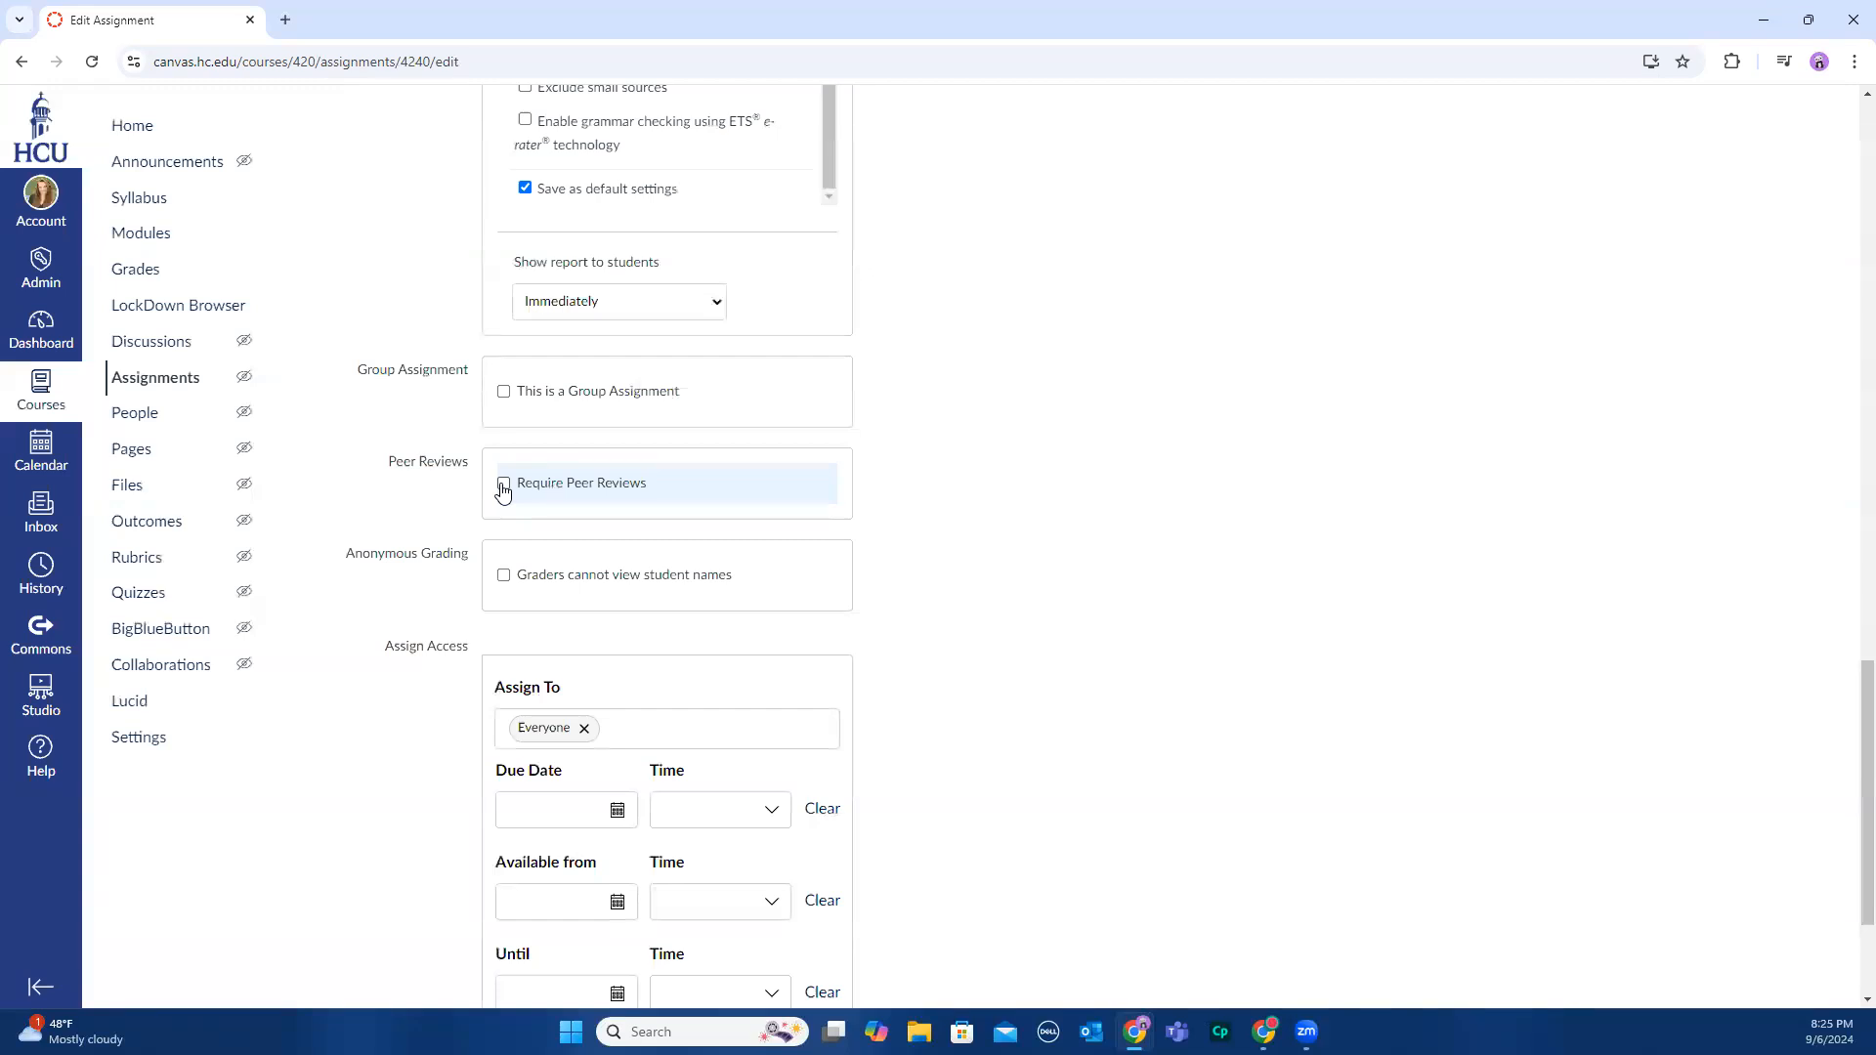
Save and publish the assignment
scroll(1105, 580, down, 1)
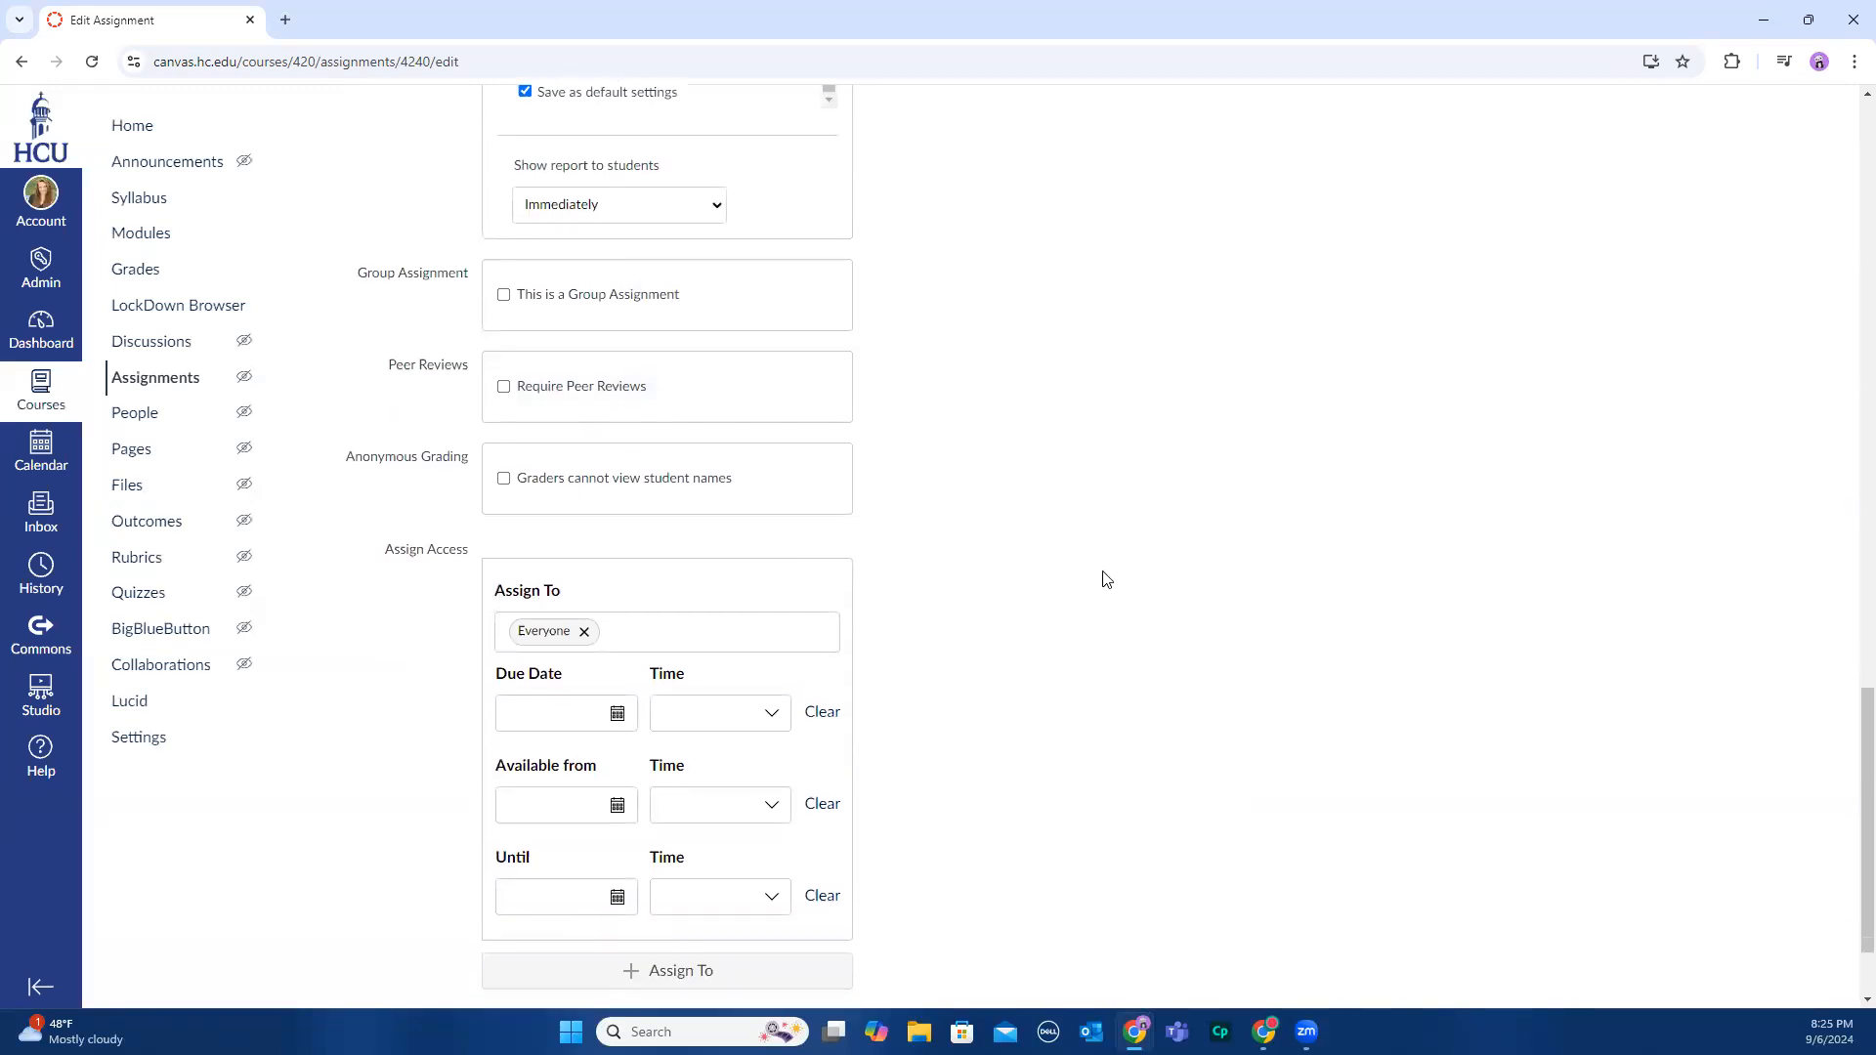
scroll(1105, 580, down, 1)
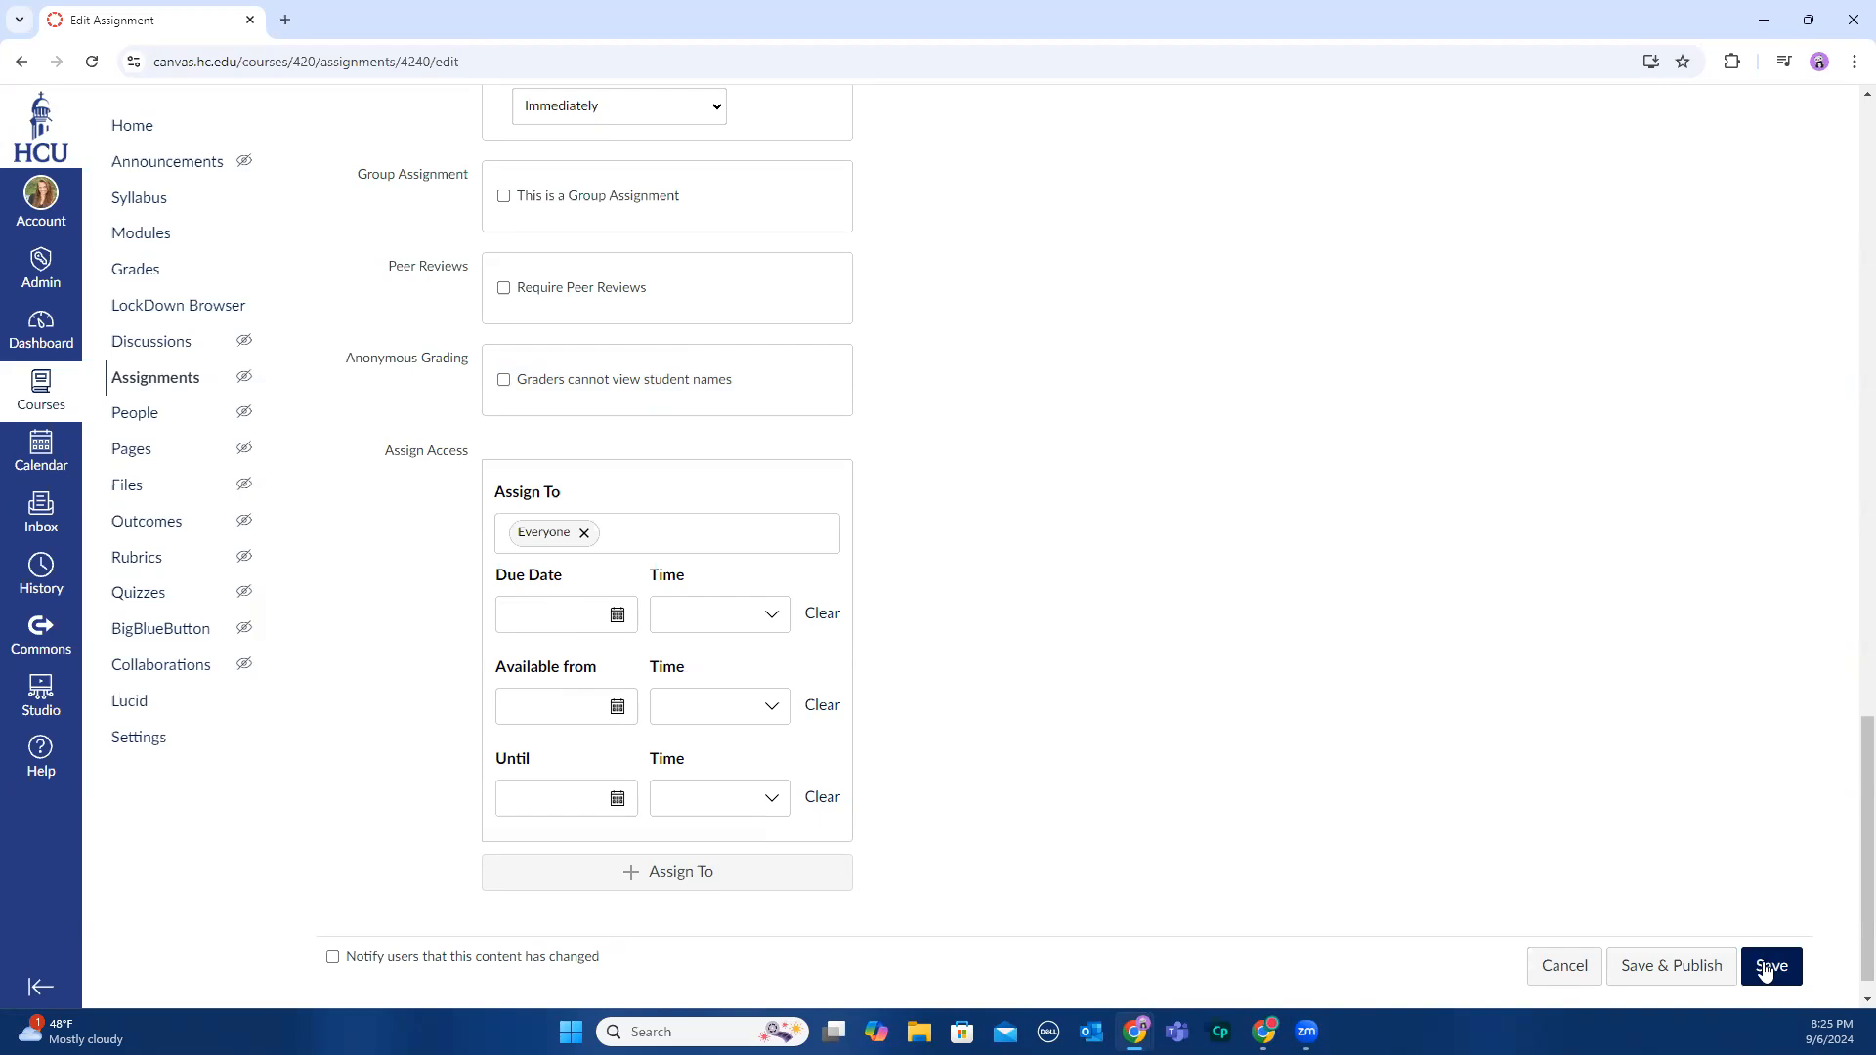
click(1672, 967)
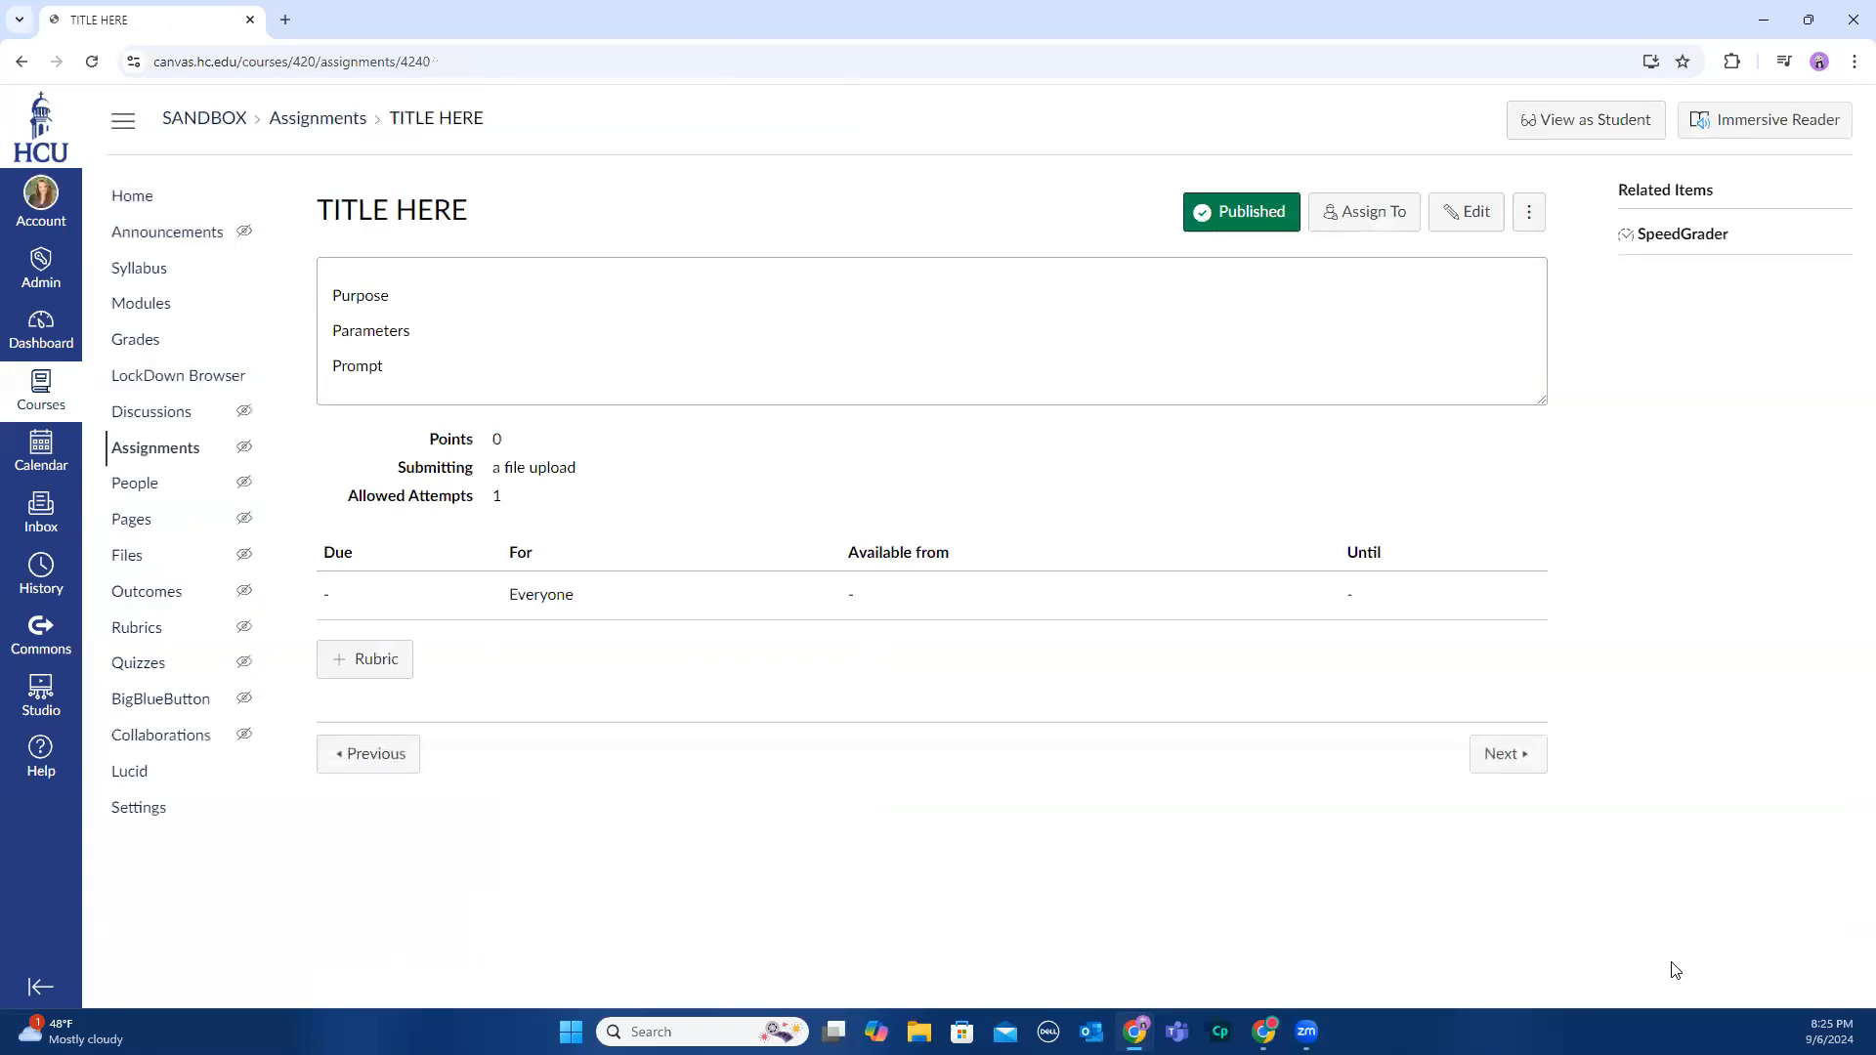
Start a new rubric for the published assignment
click(370, 673)
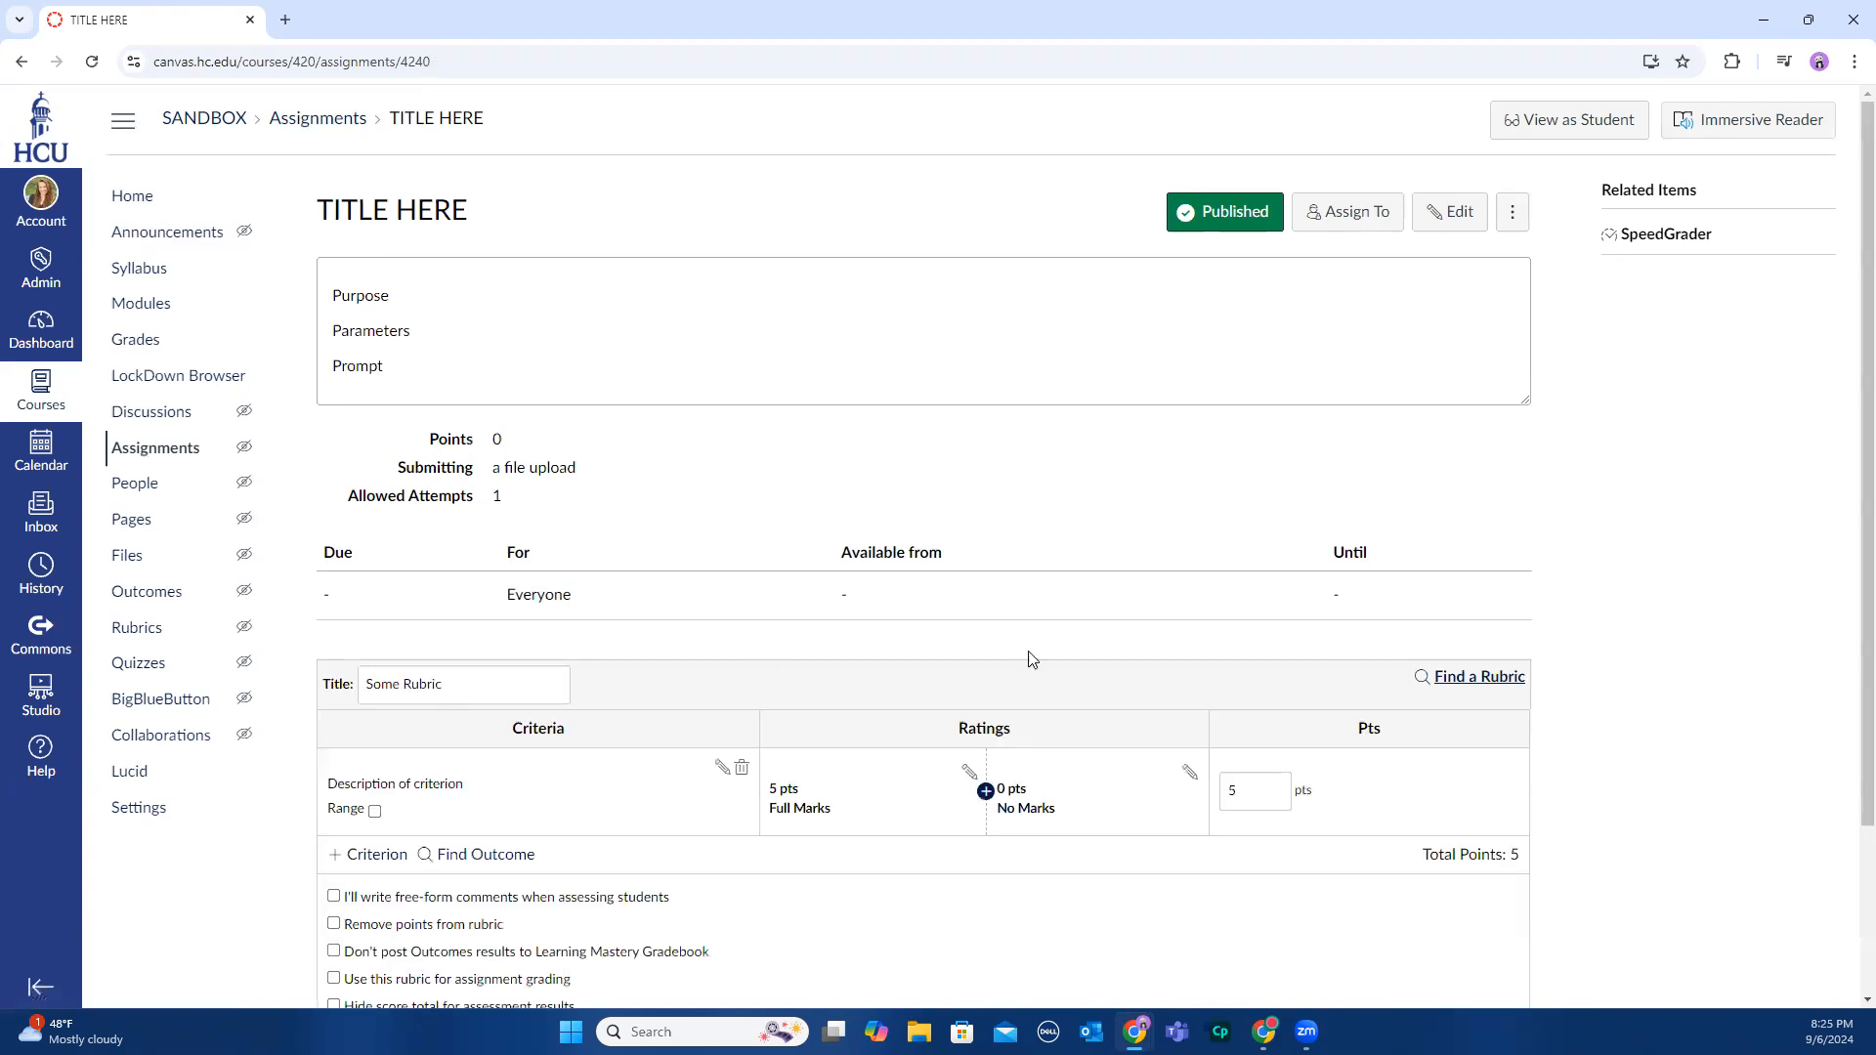
scroll(1580, 665, down, 1)
scroll(1580, 665, down, 1)
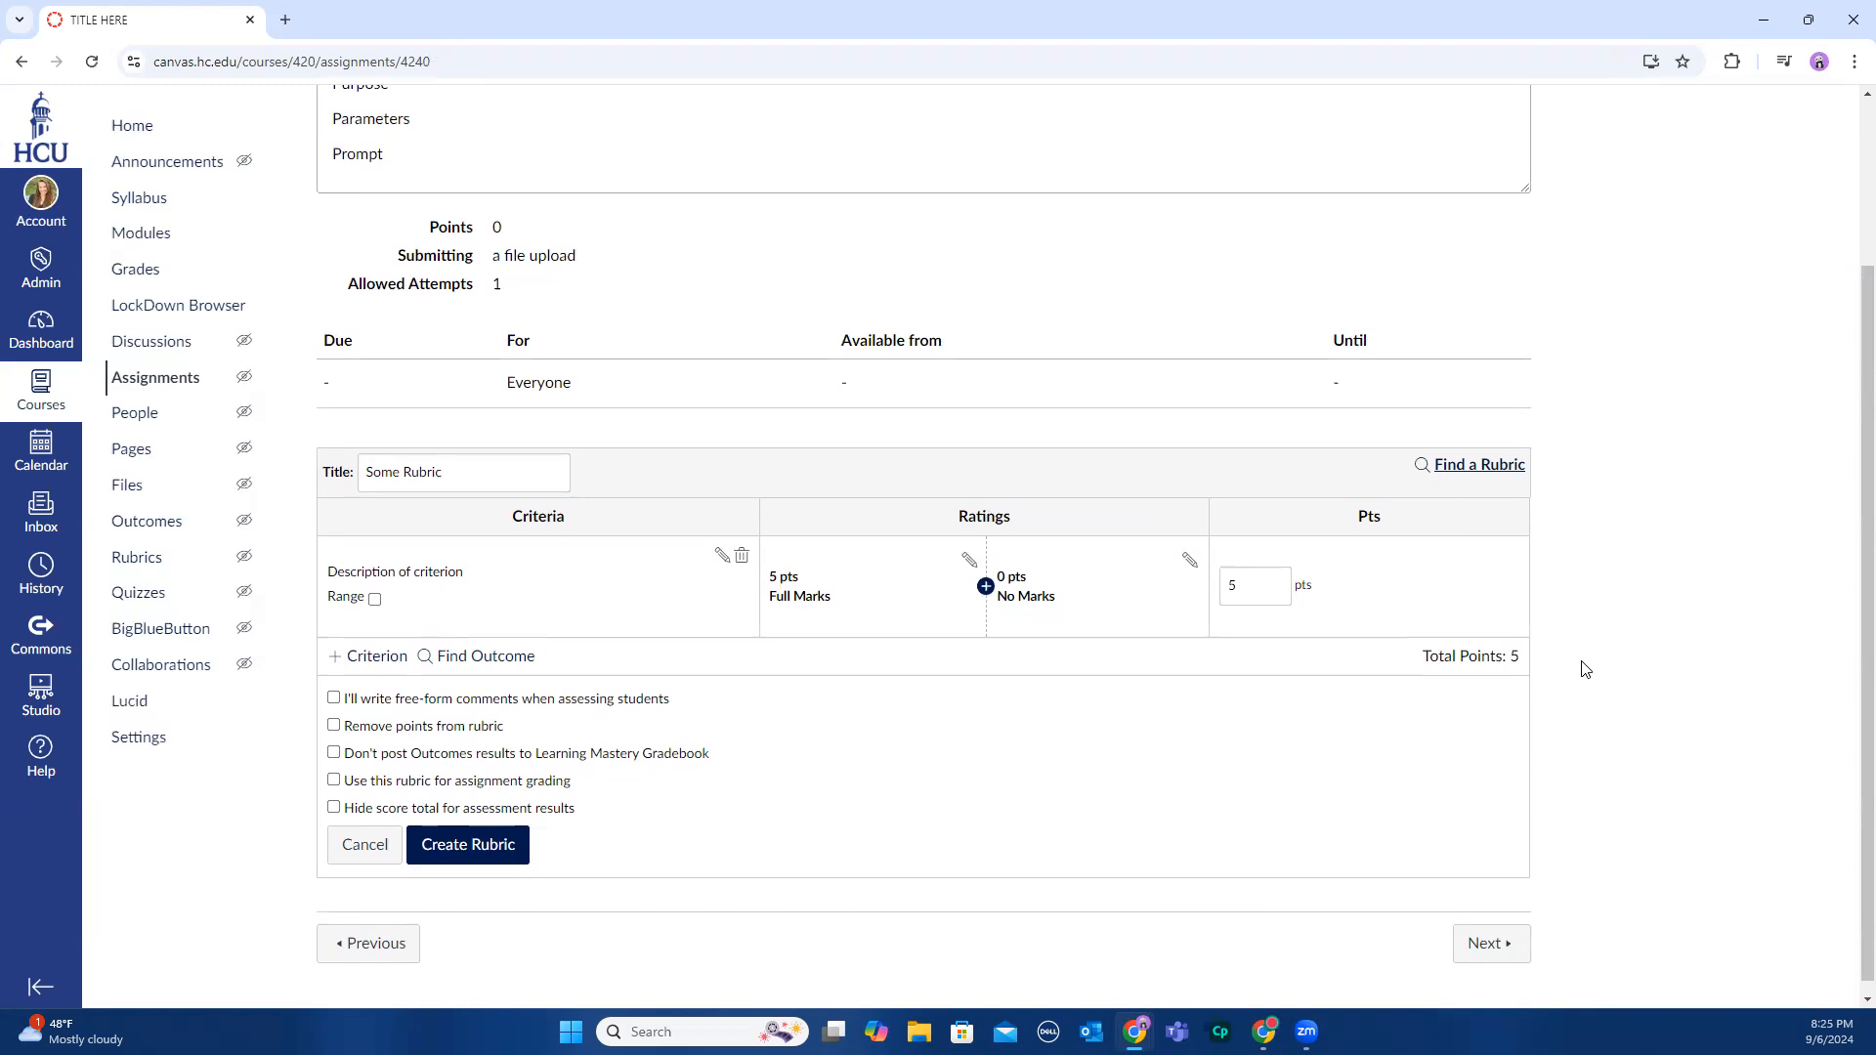
click(487, 465)
triple_click(486, 465)
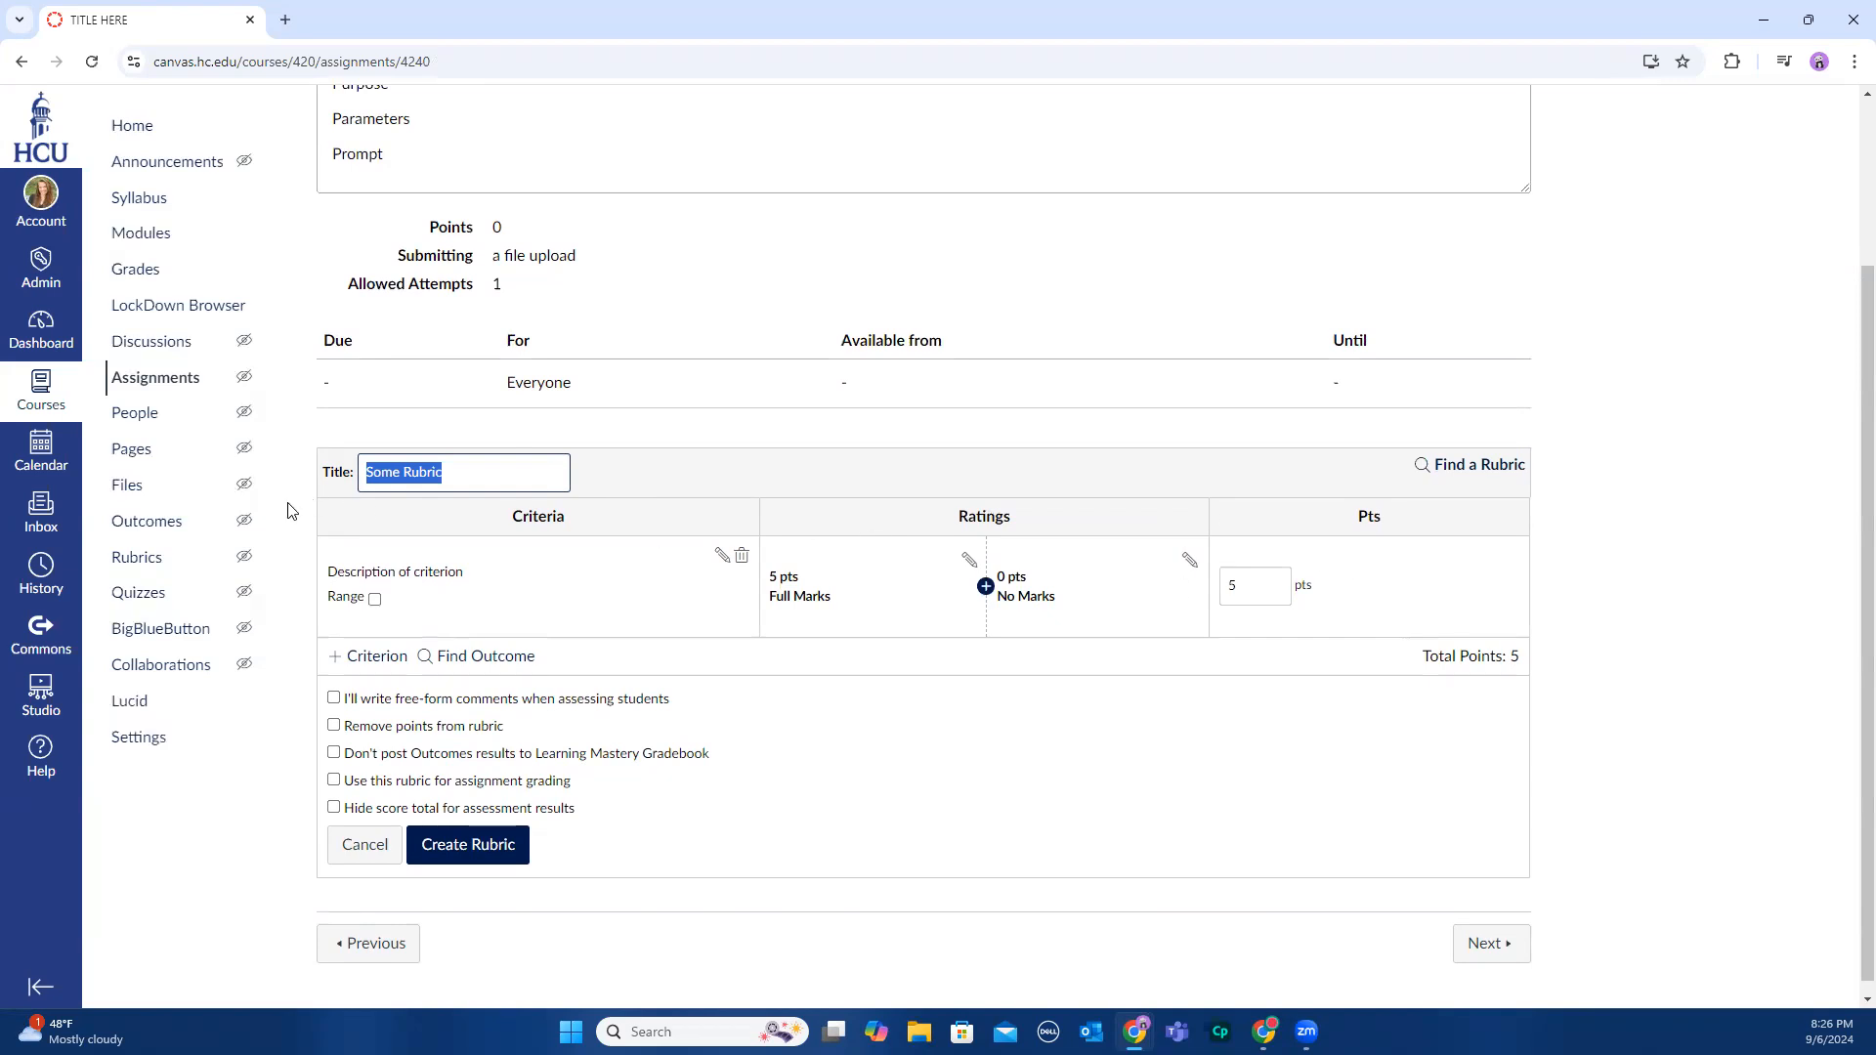
click(721, 556)
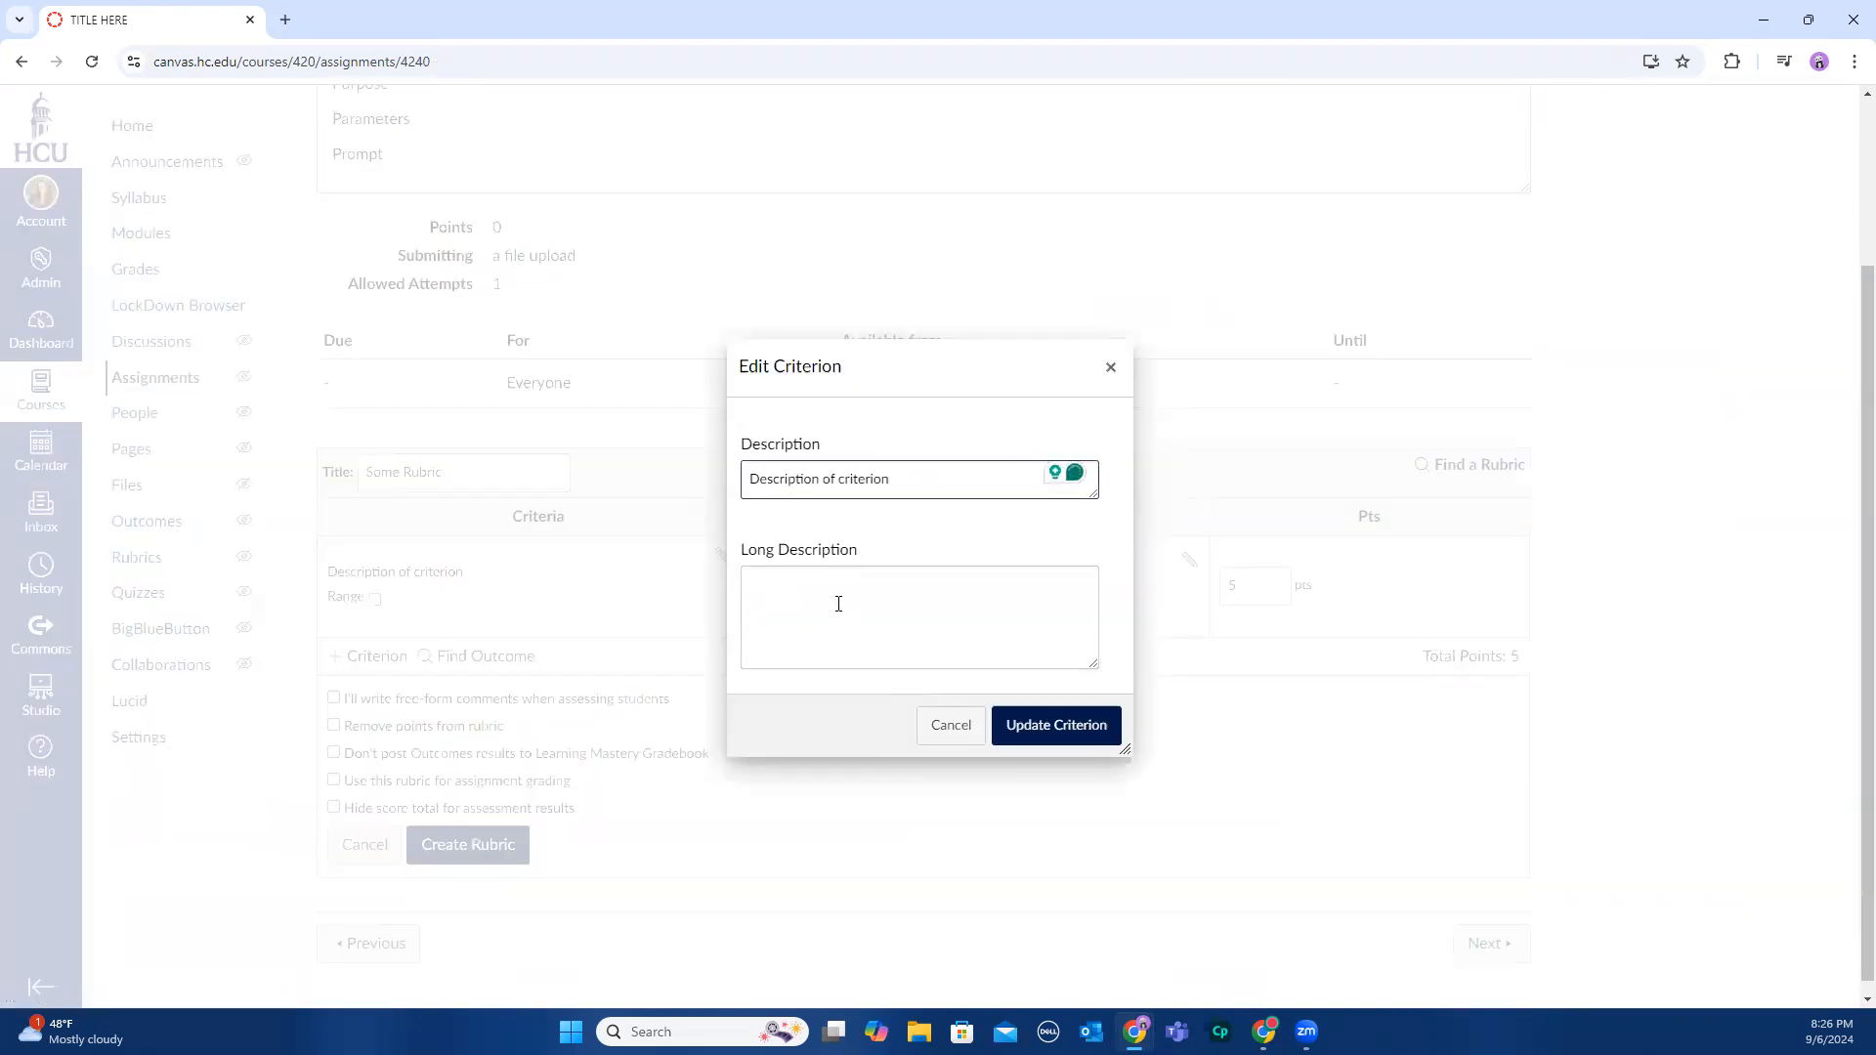
click(946, 728)
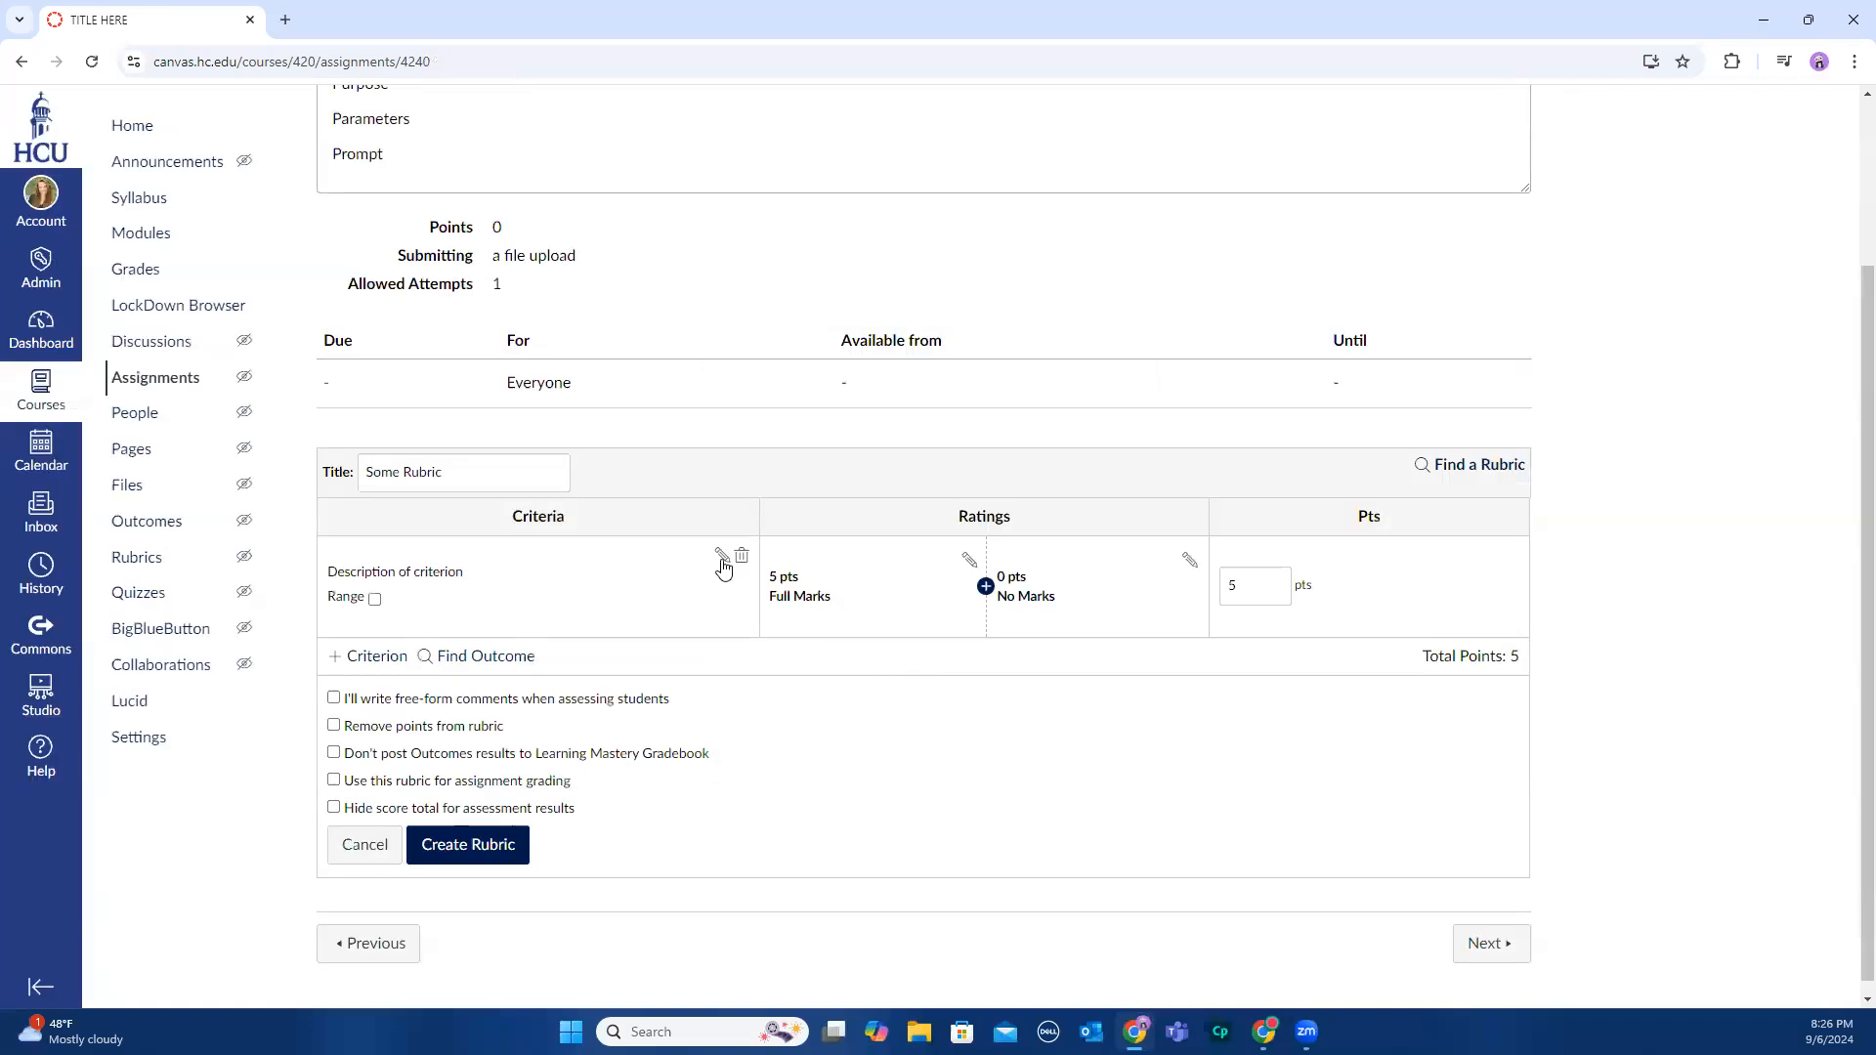
Enable Range for the rubric criterion and add a 3-point rating titled Somewhat between Full Marks and No Marks
click(375, 600)
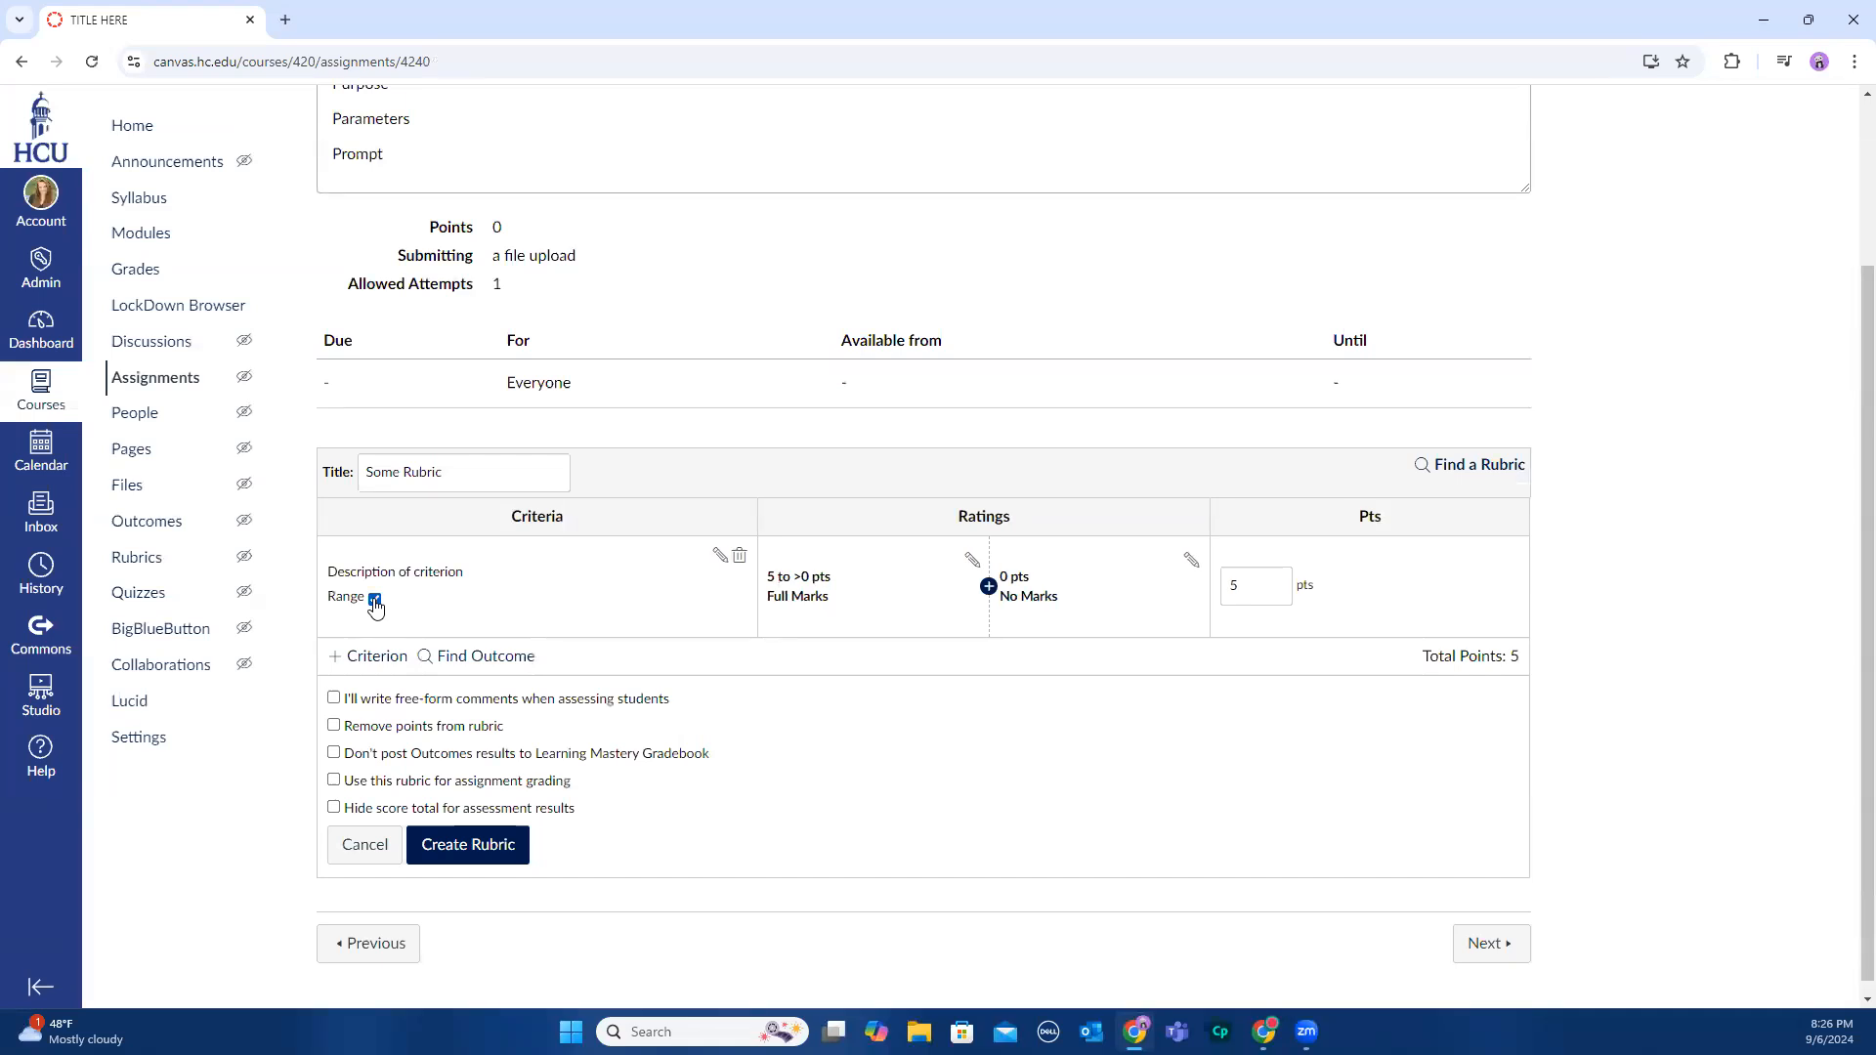
click(989, 587)
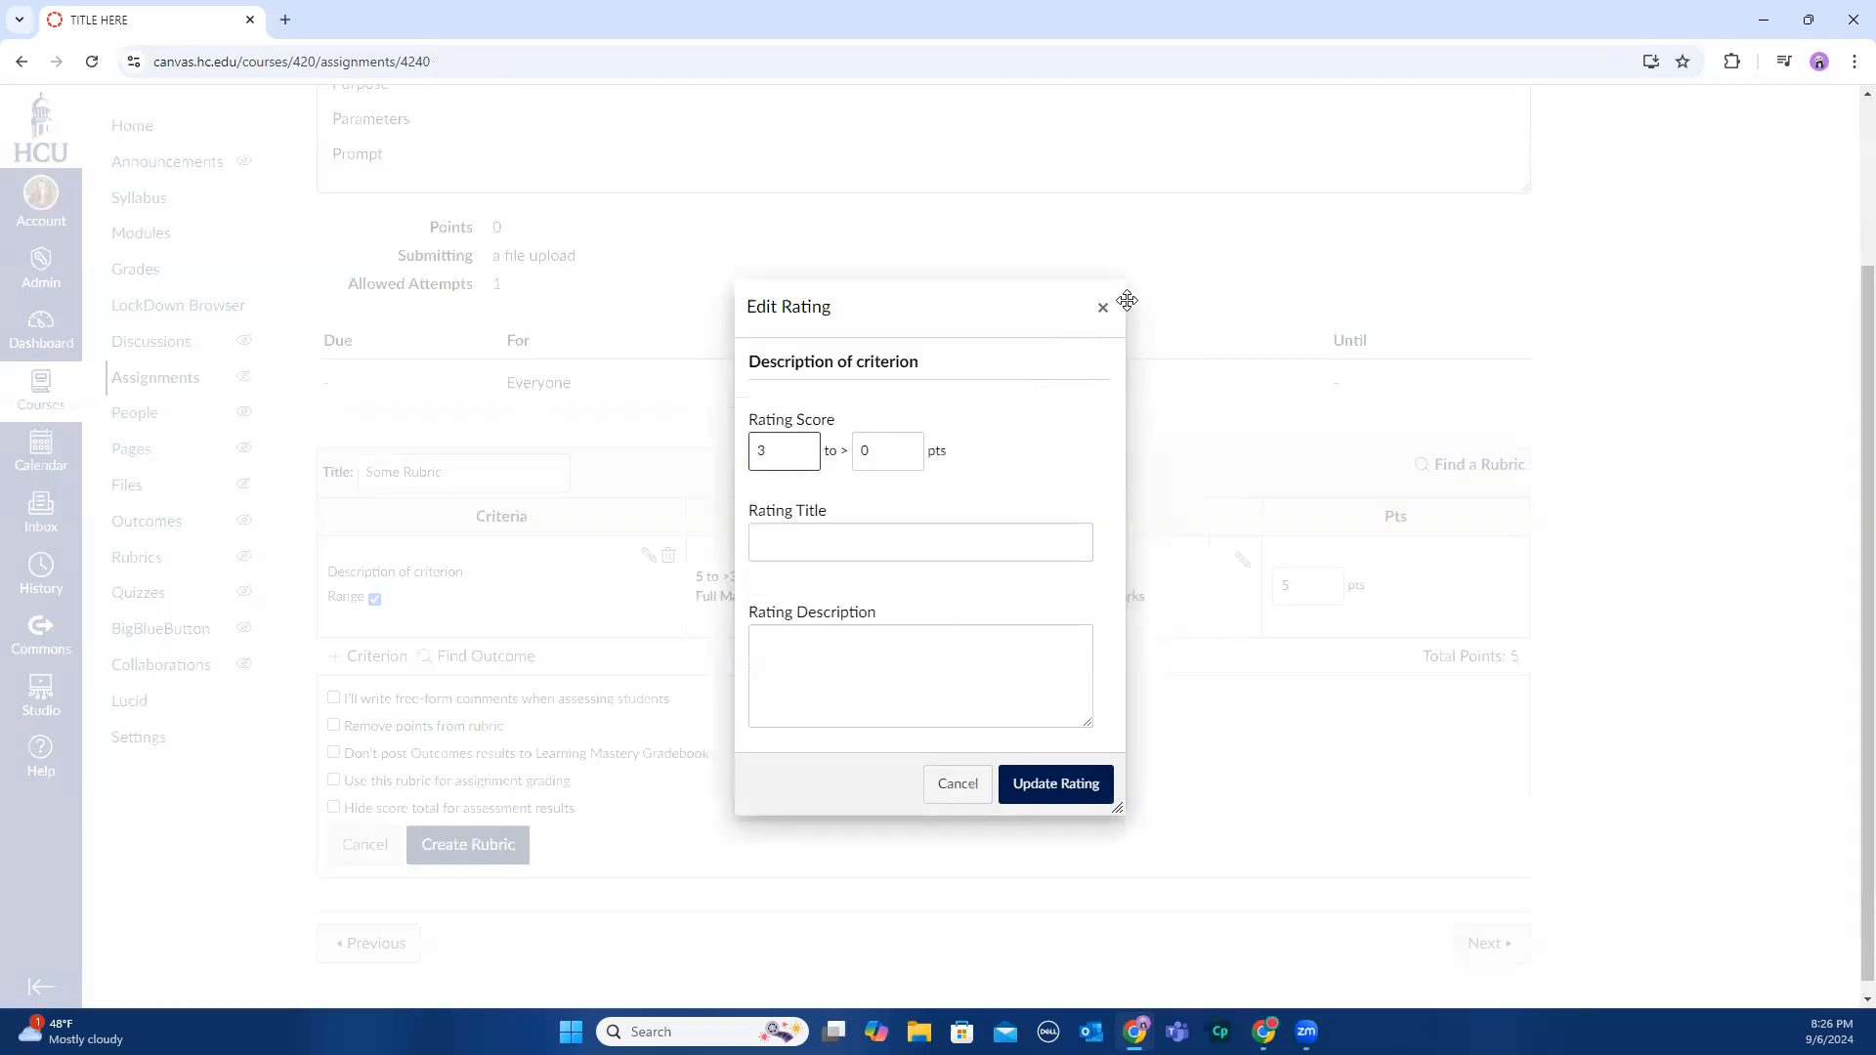
click(1086, 796)
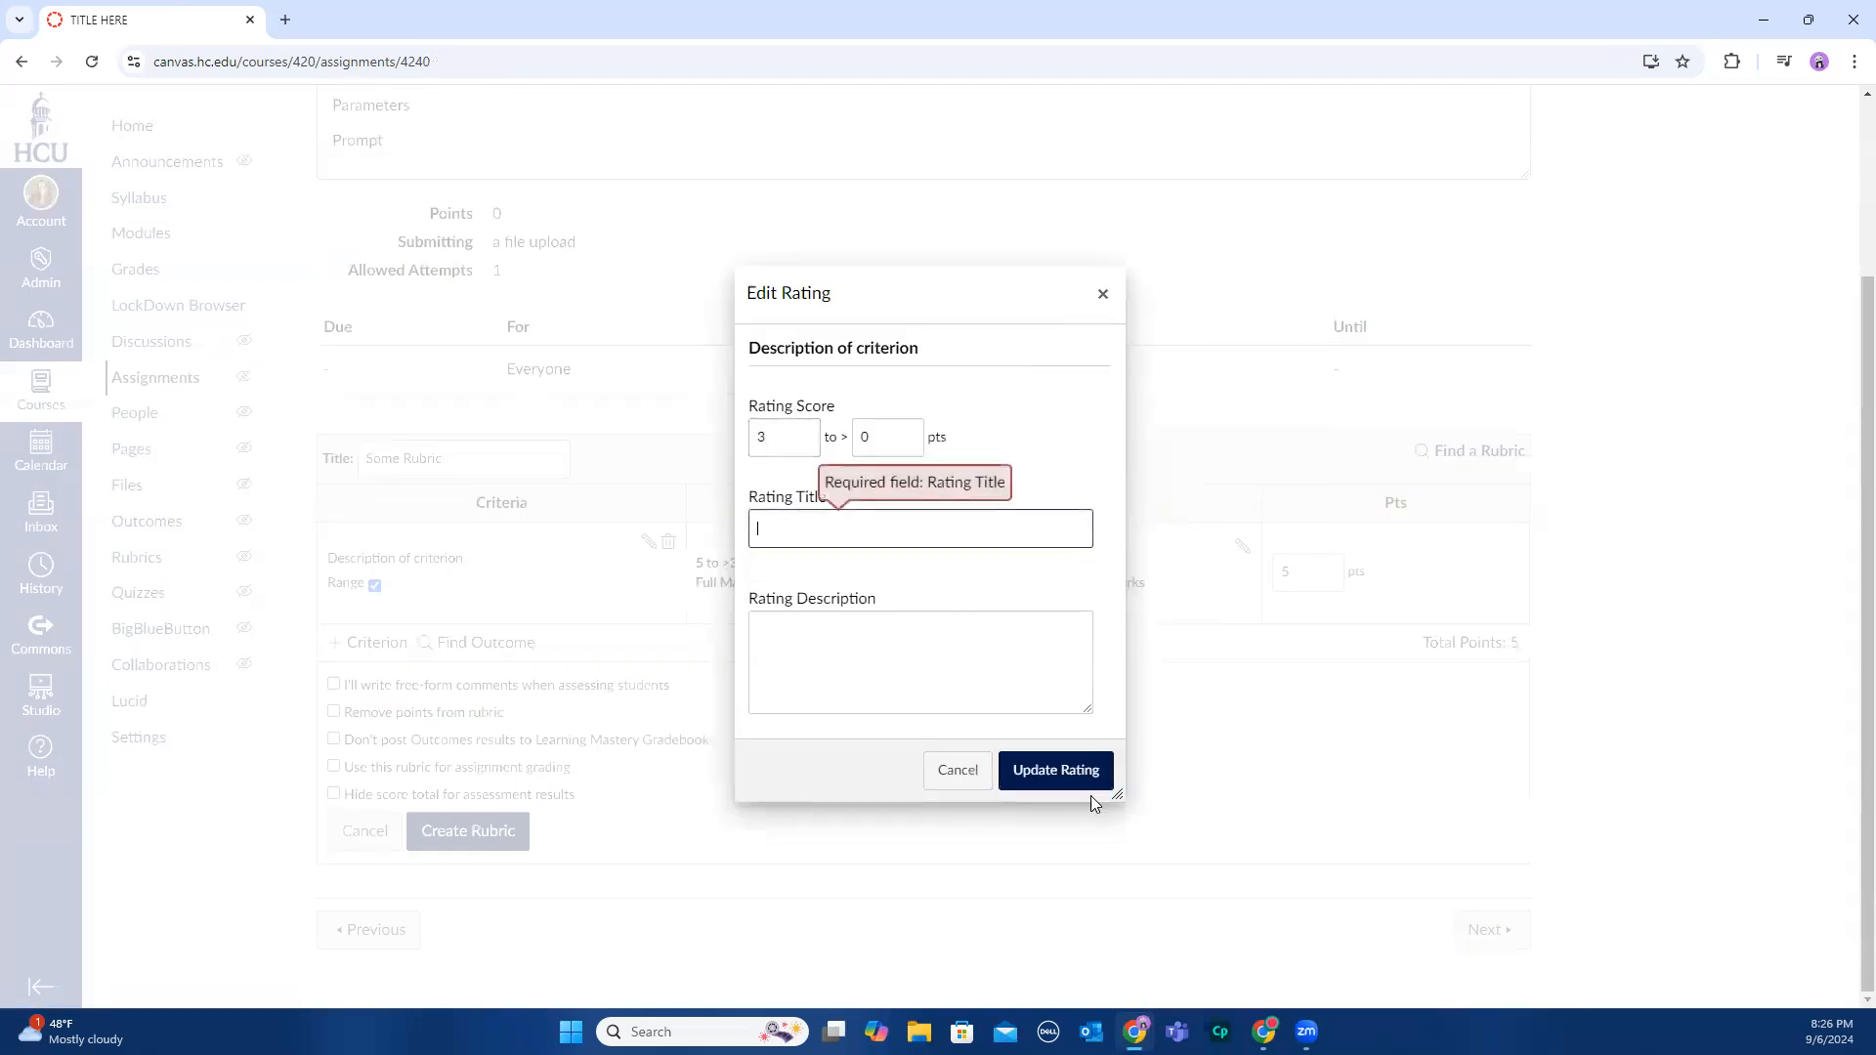
click(806, 530)
text(Somewhat)
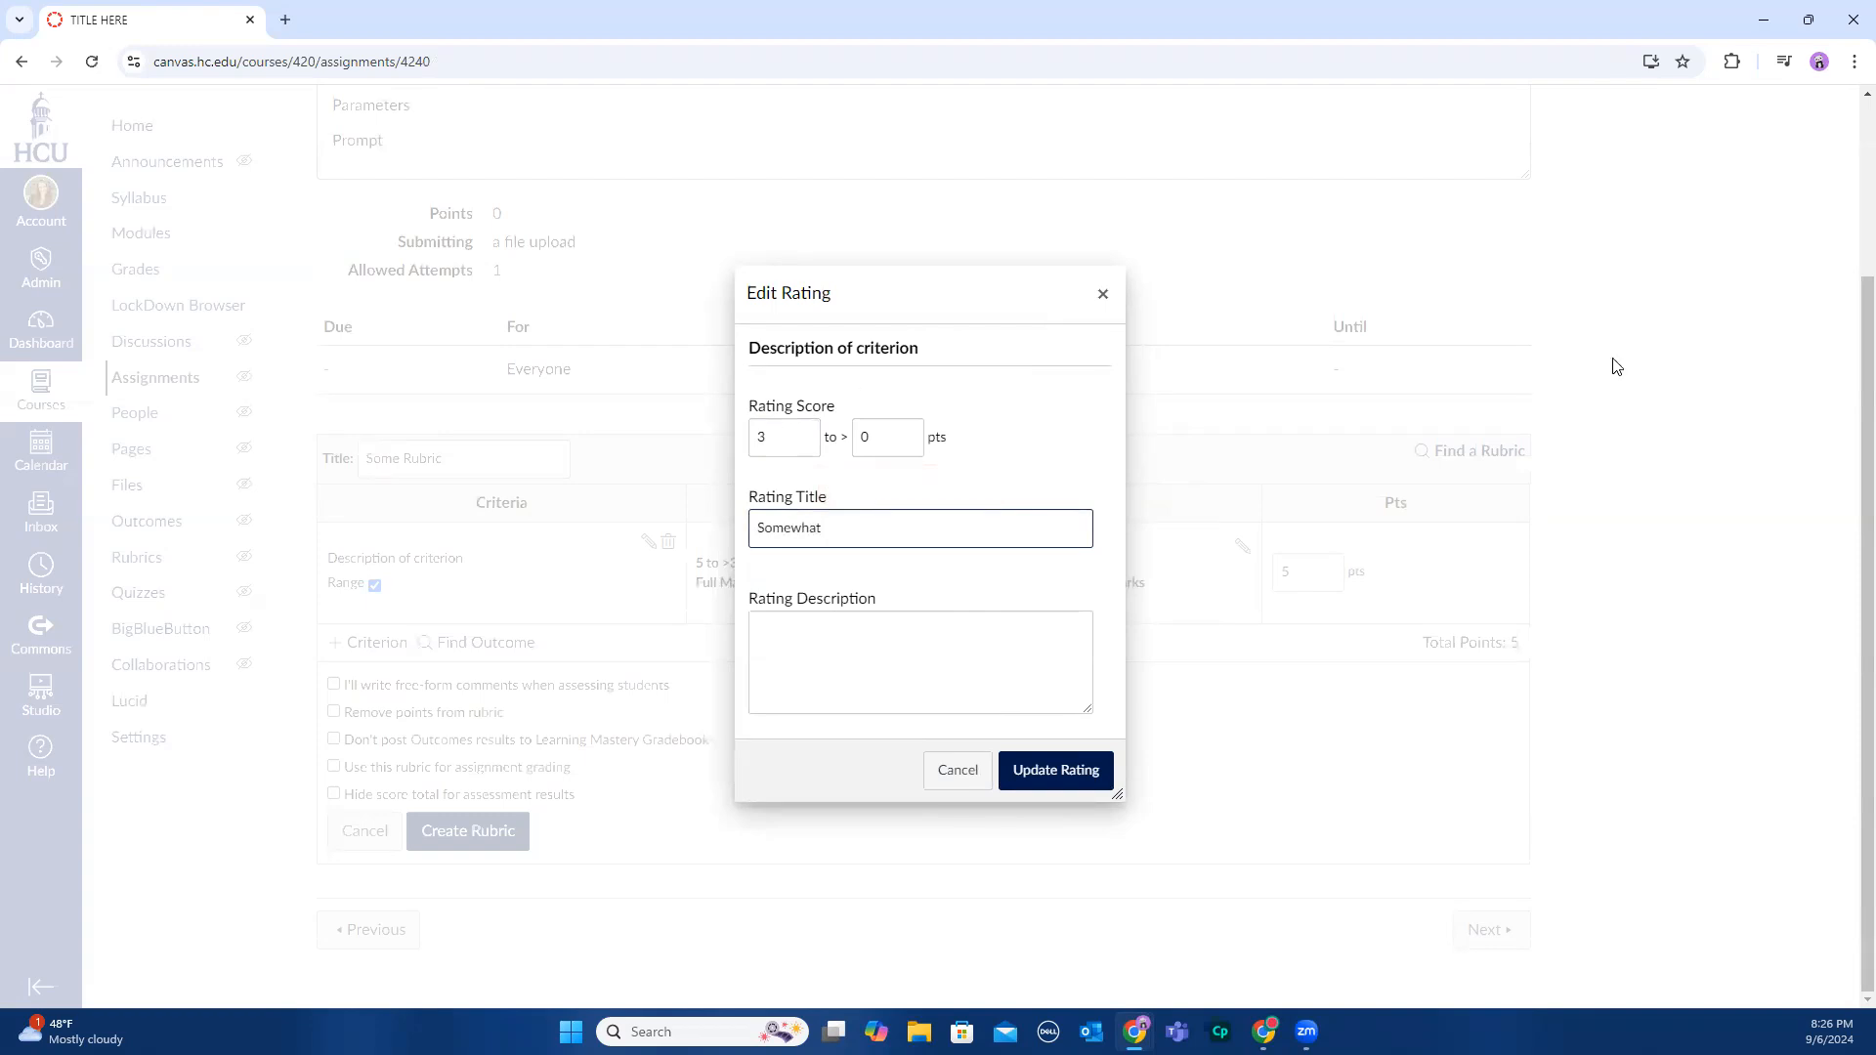
click(1076, 766)
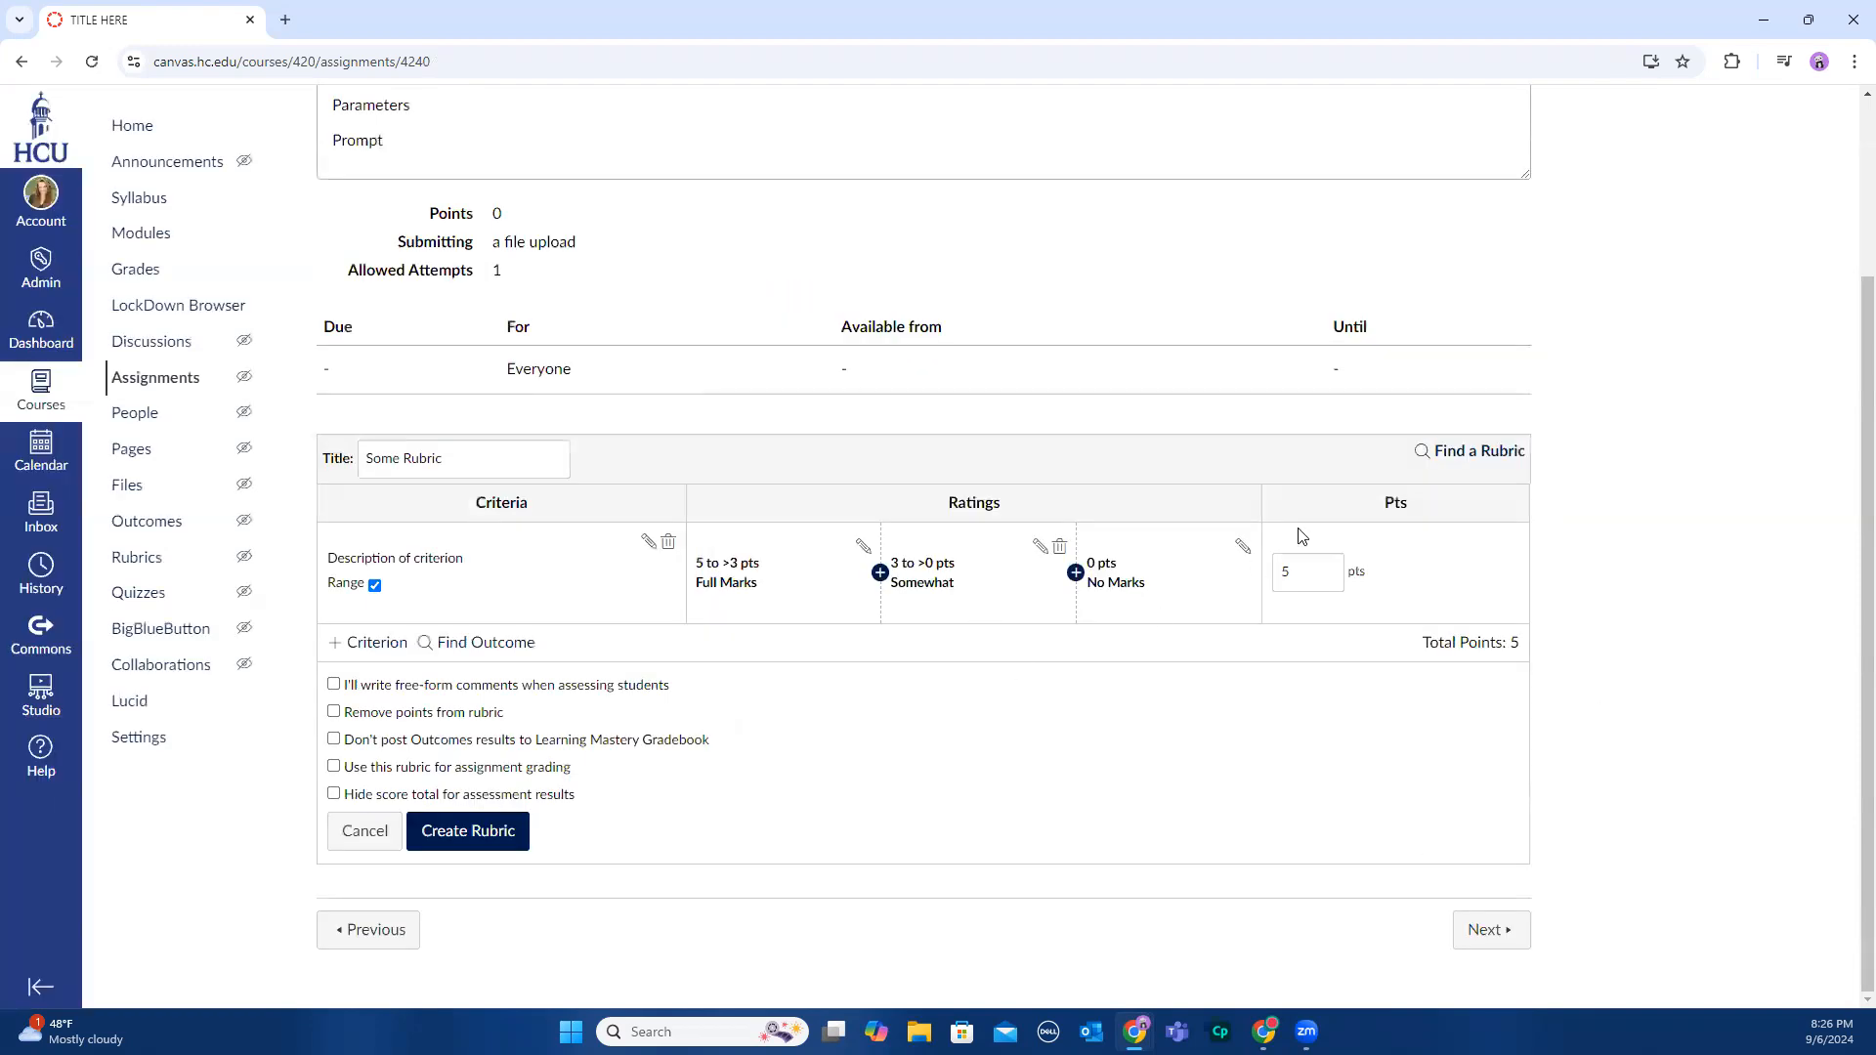
Add a 4-point rating titled Medium between the Full Marks and Somewhat ratings
click(880, 572)
click(812, 587)
text(Medium)
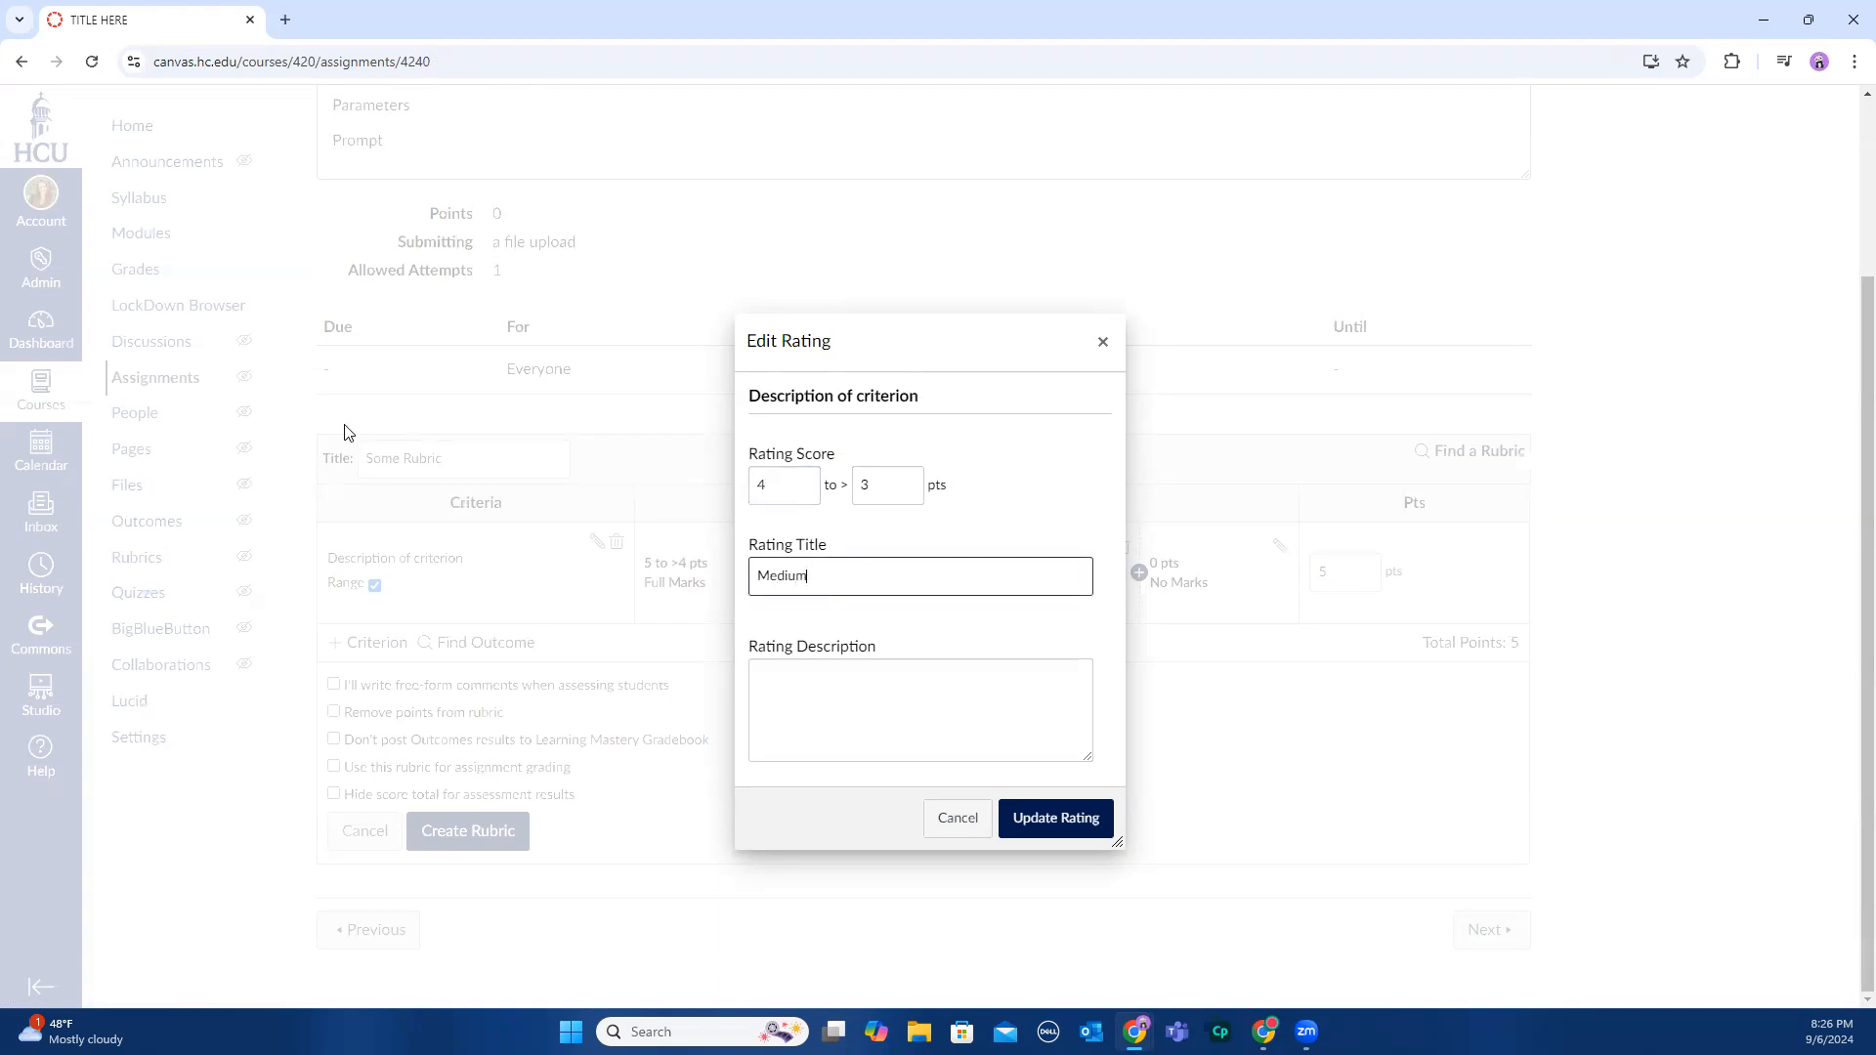
click(1042, 826)
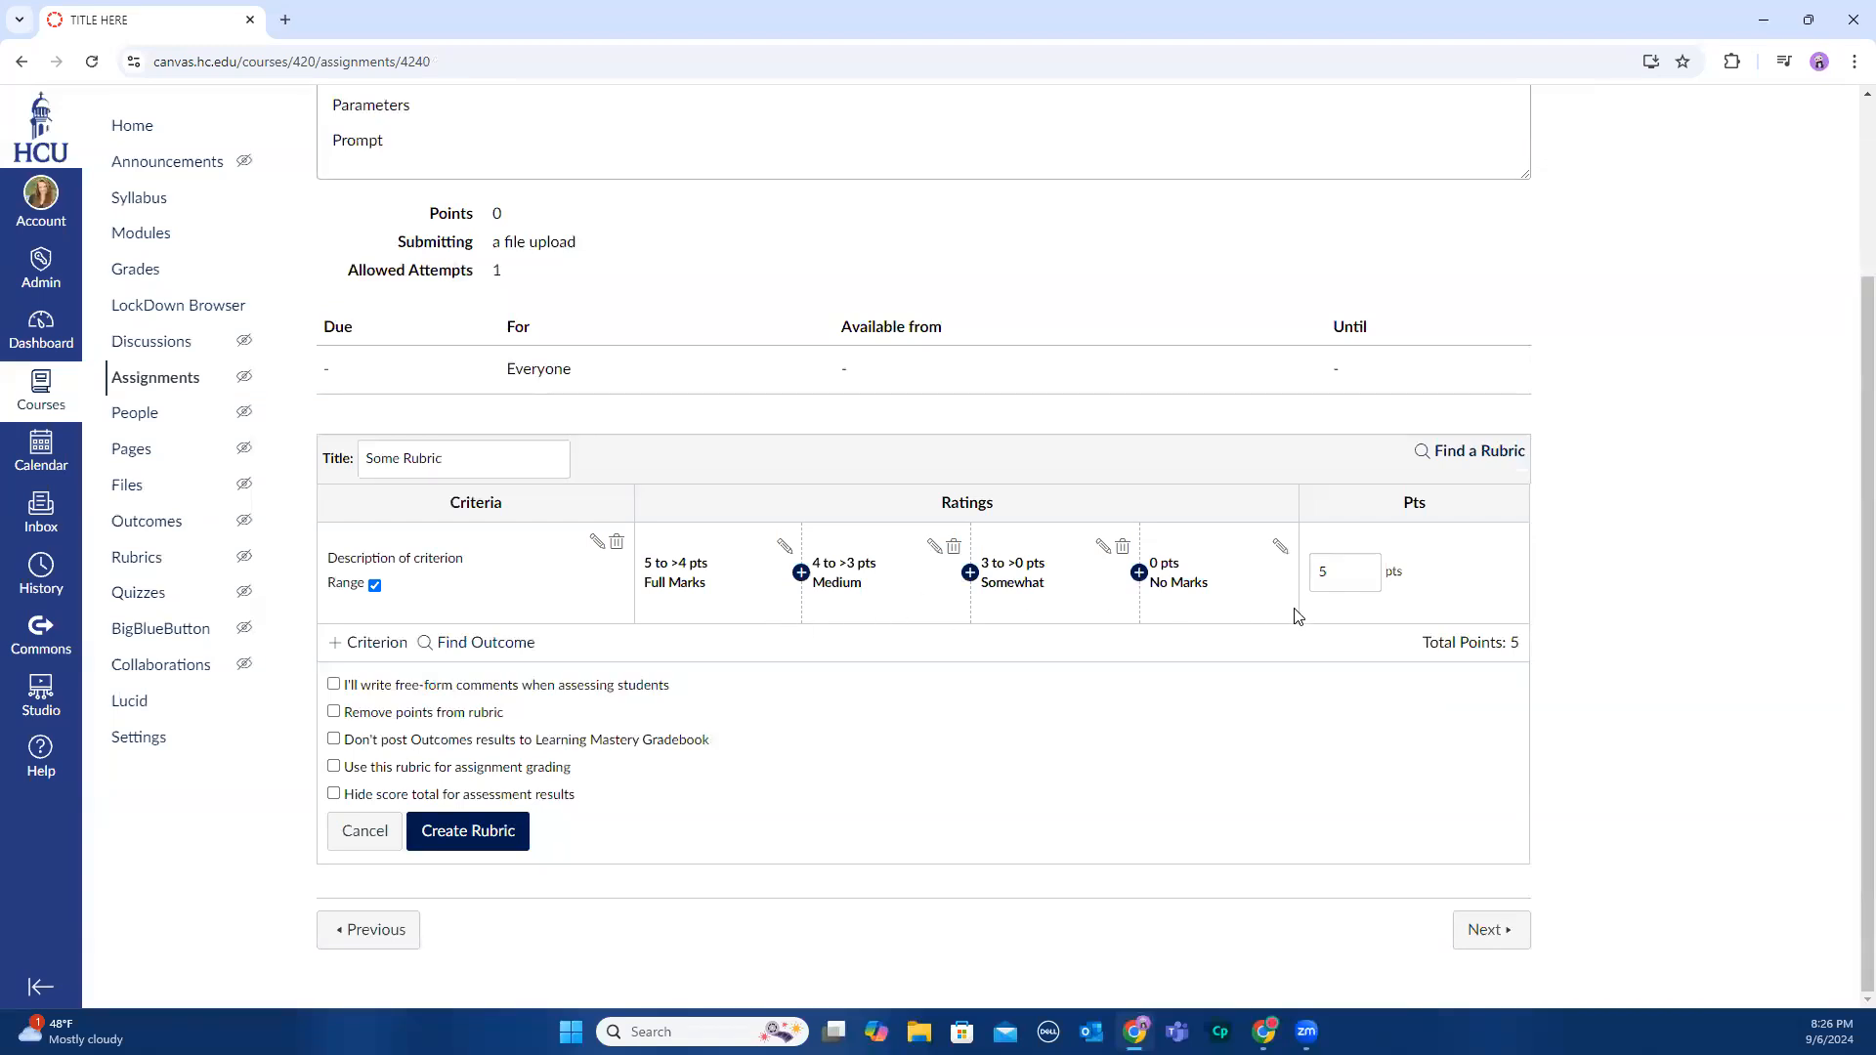
Duplicate the existing criterion and name the copy "Description of criterion II"
click(376, 644)
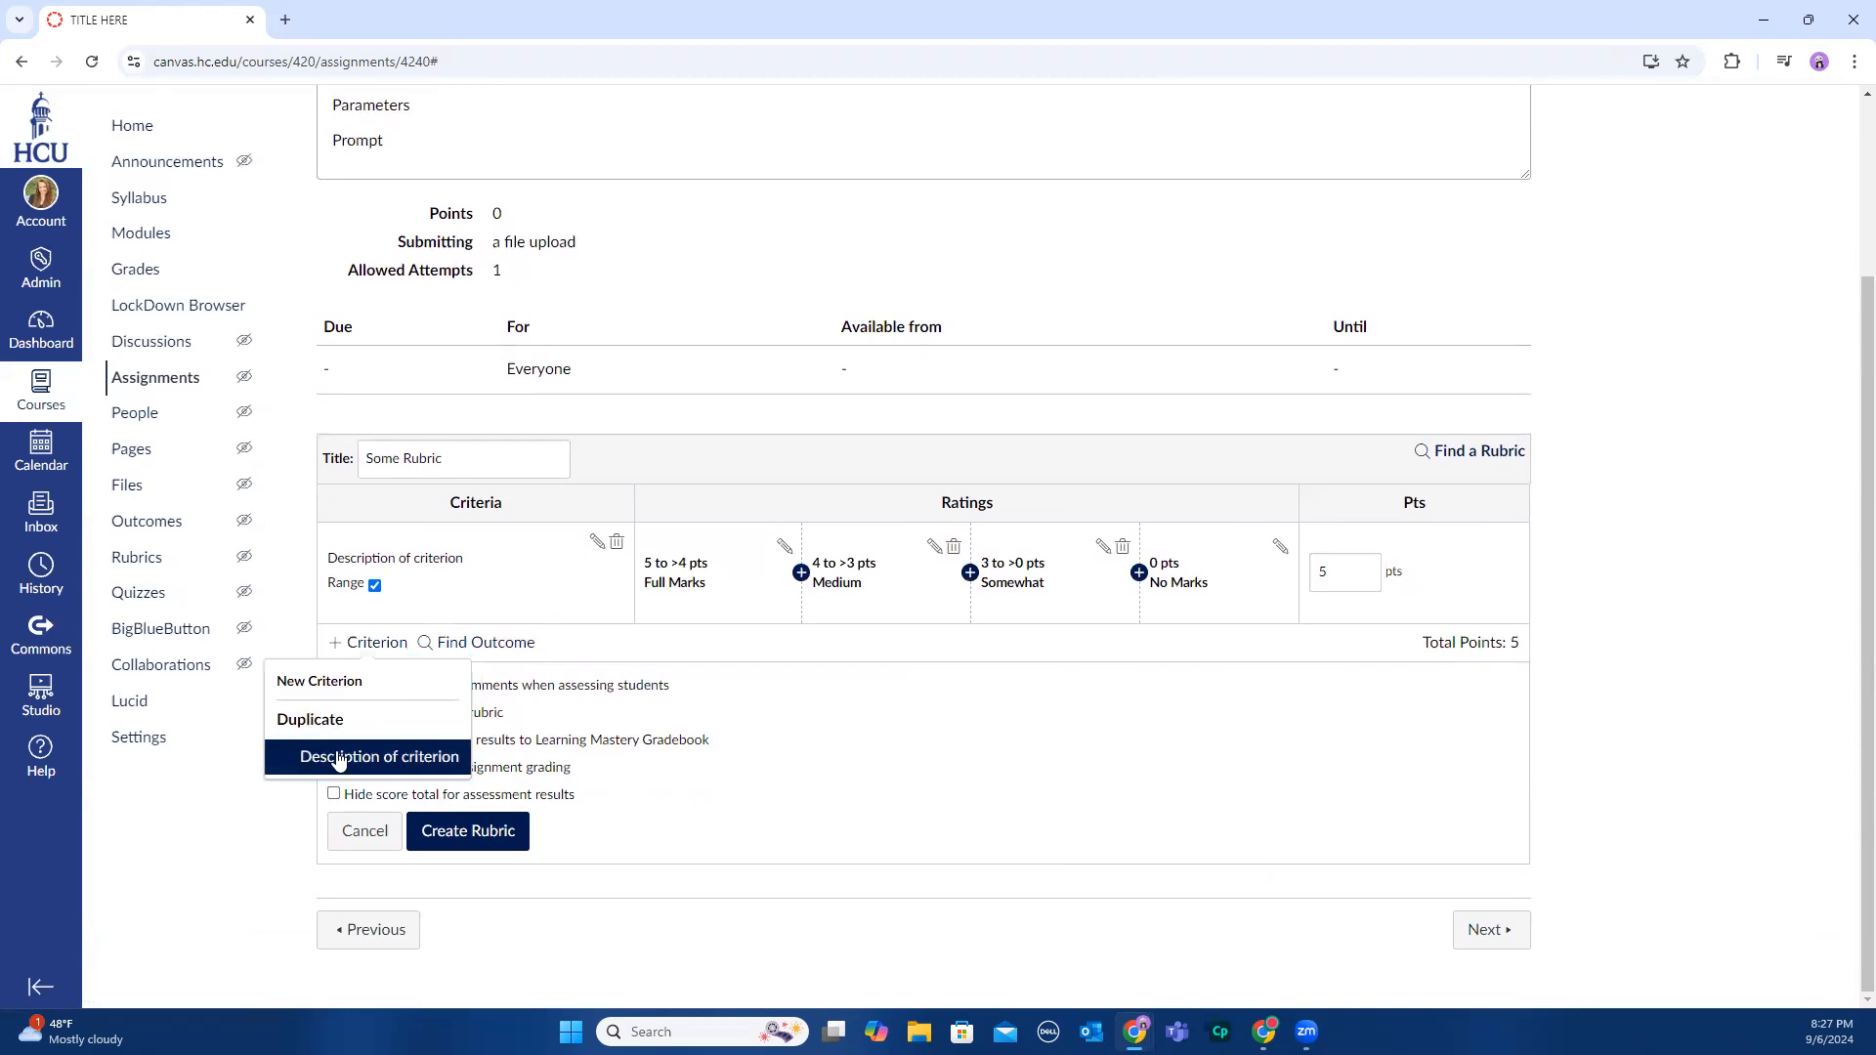
click(339, 758)
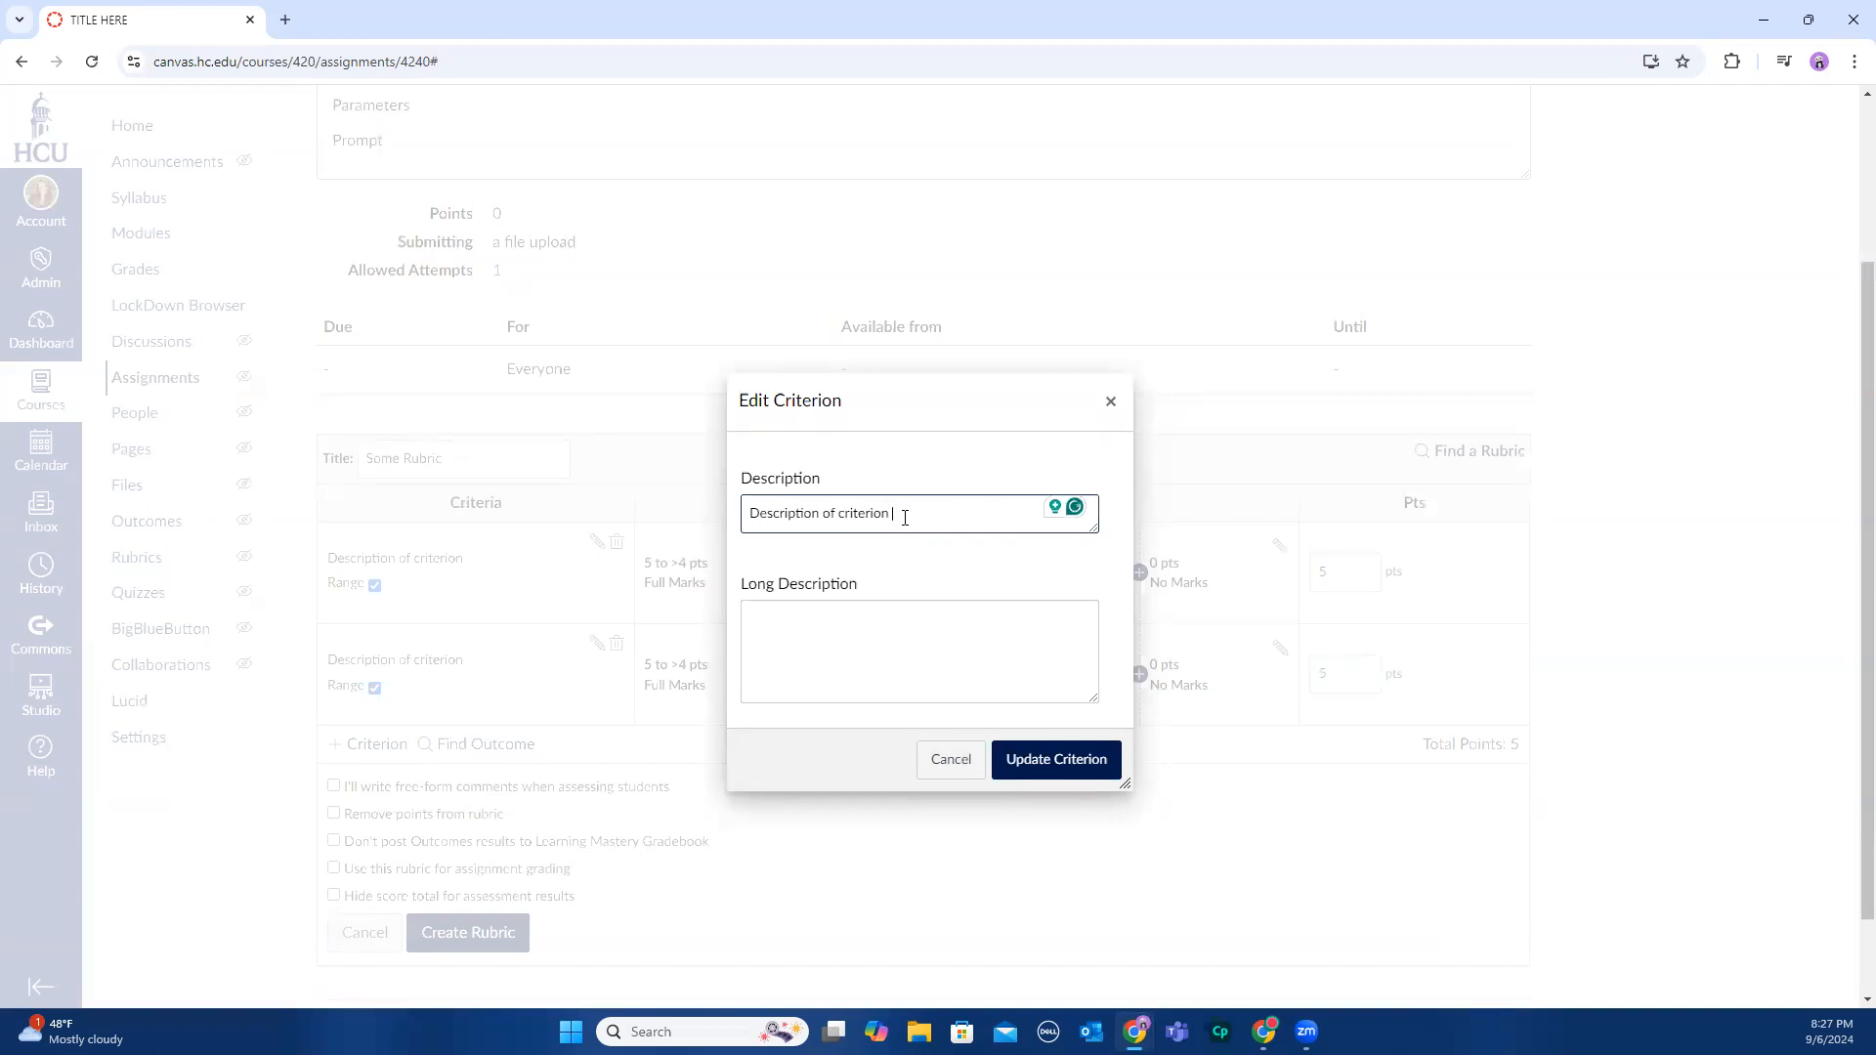
text(II)
click(1048, 766)
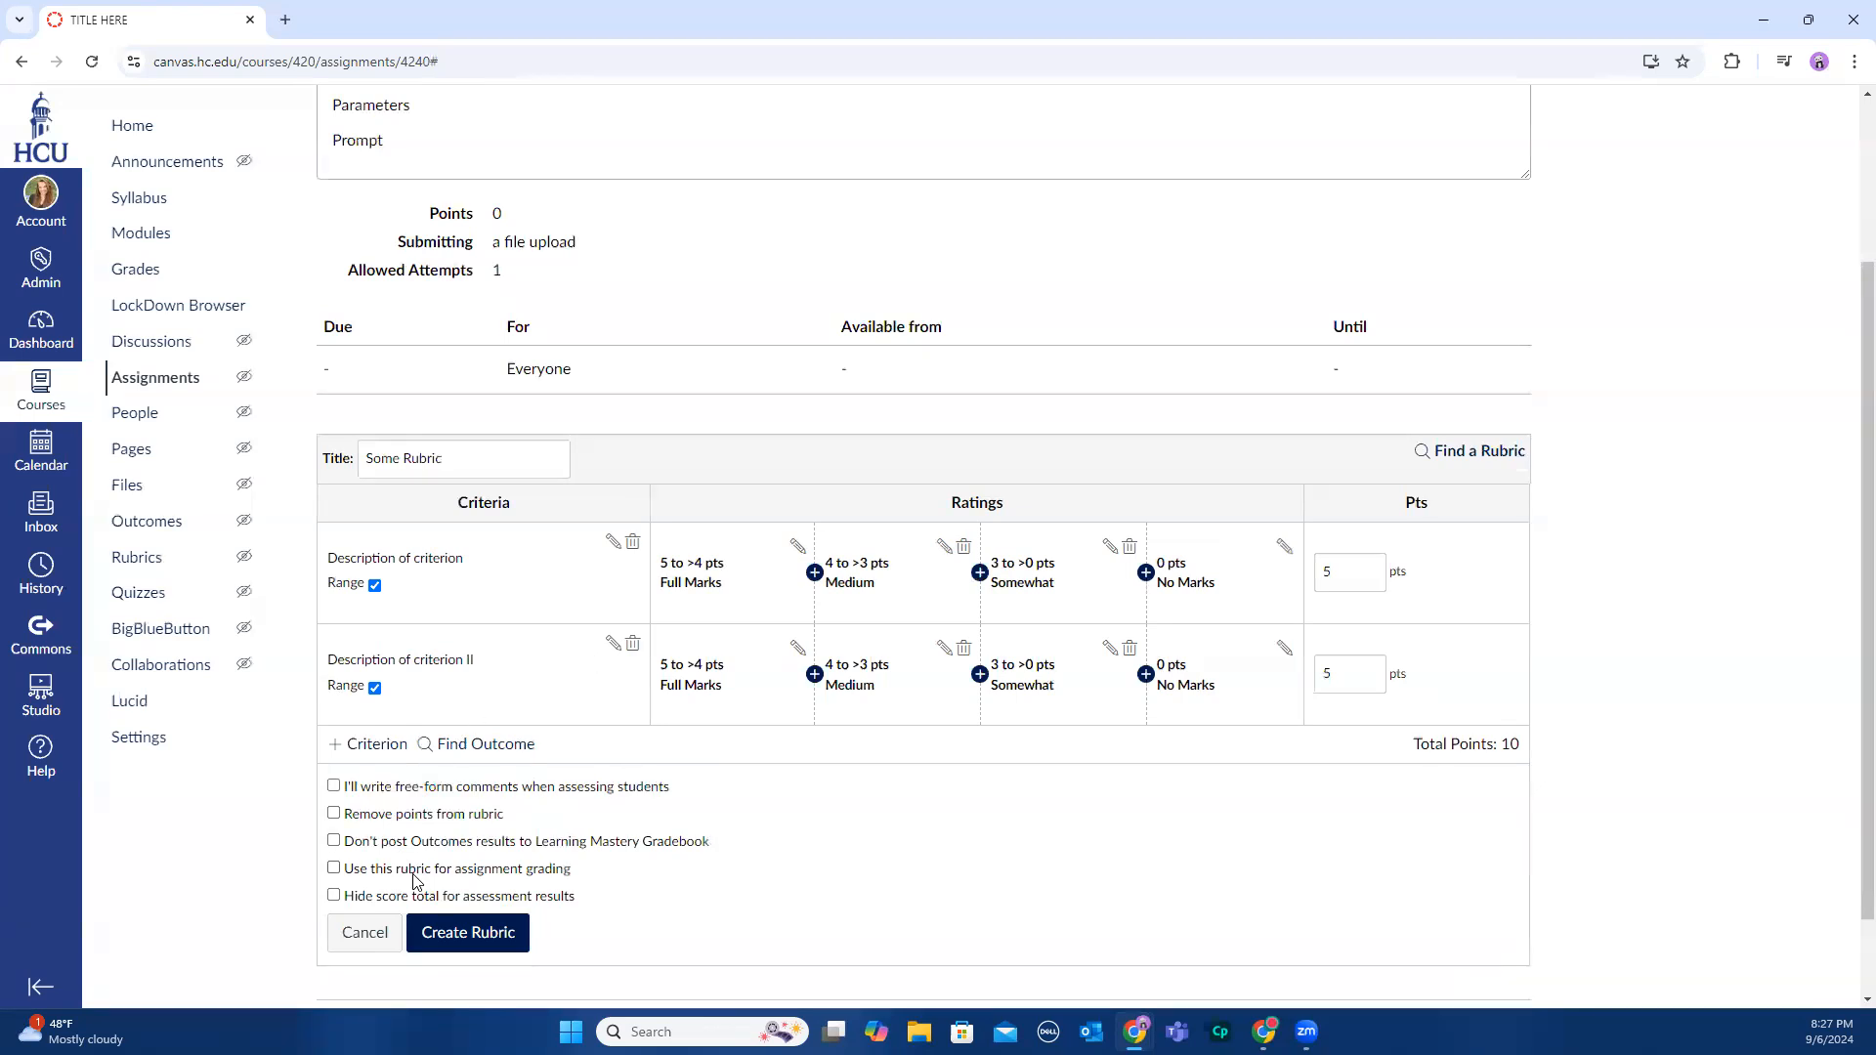
click(364, 745)
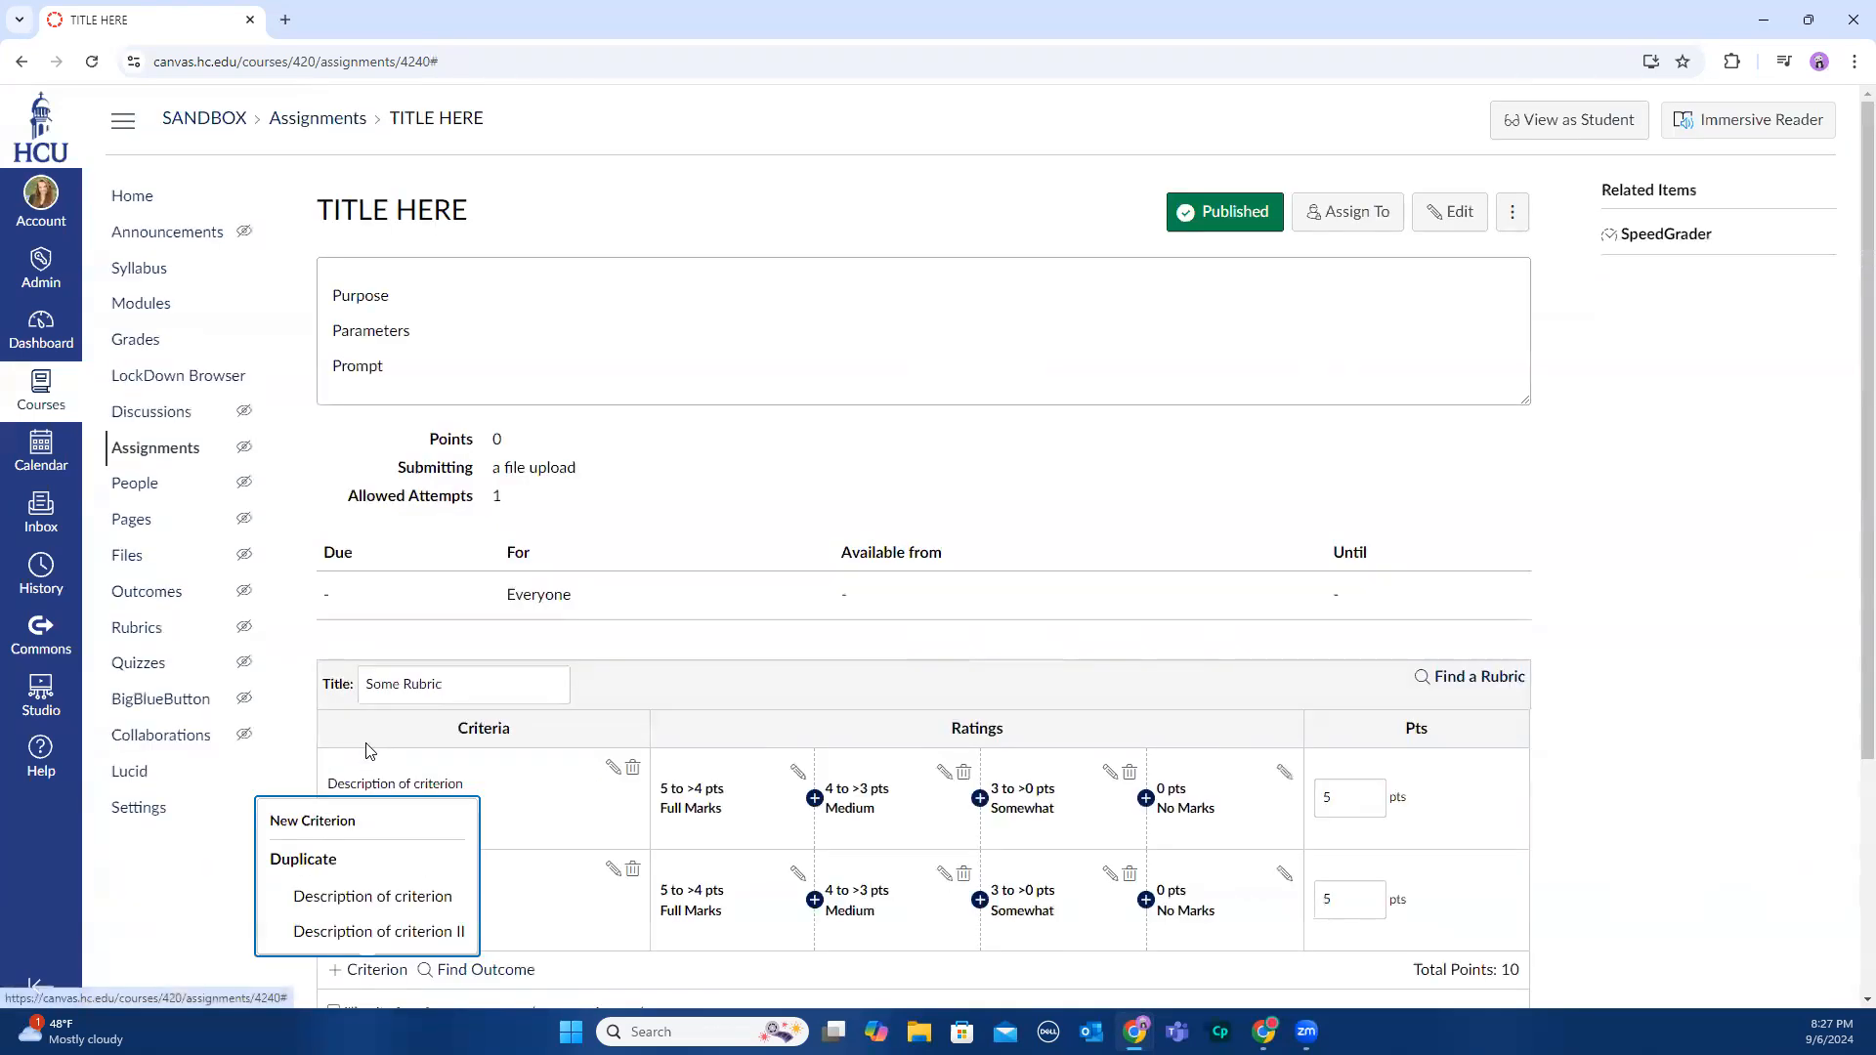
click(298, 819)
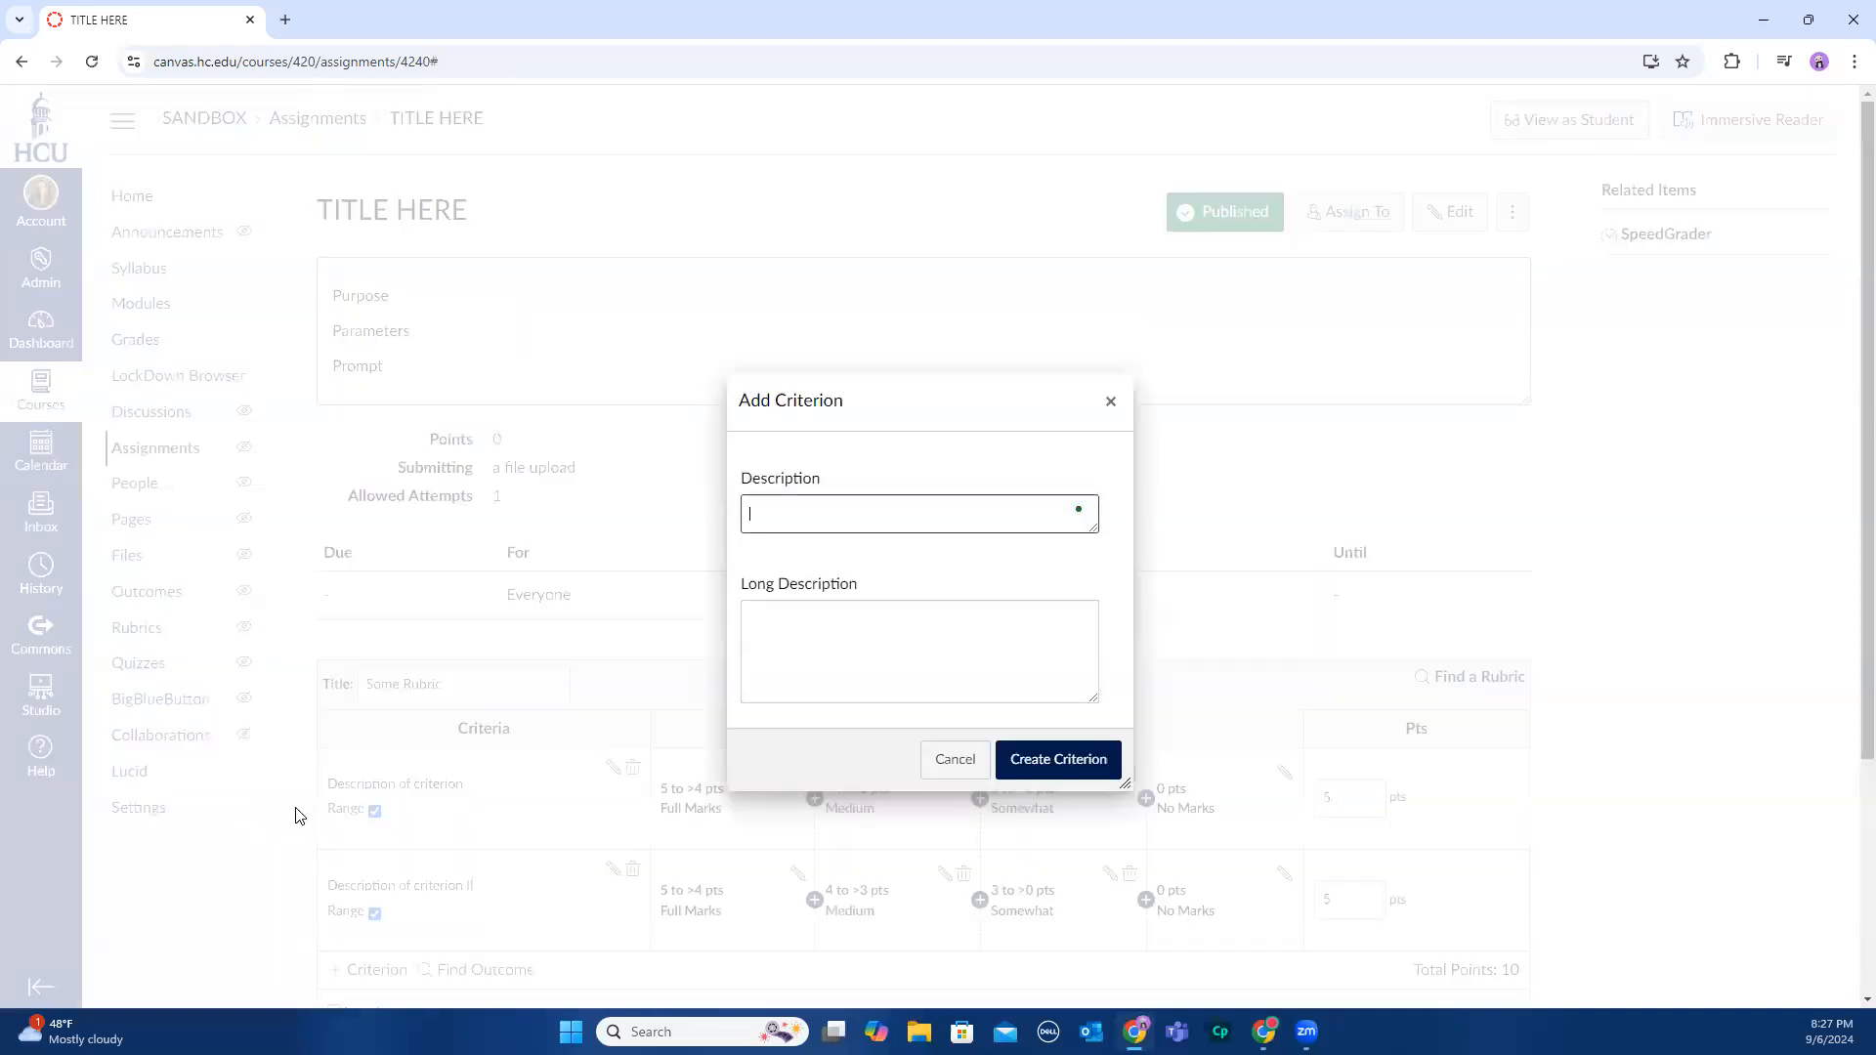
click(957, 760)
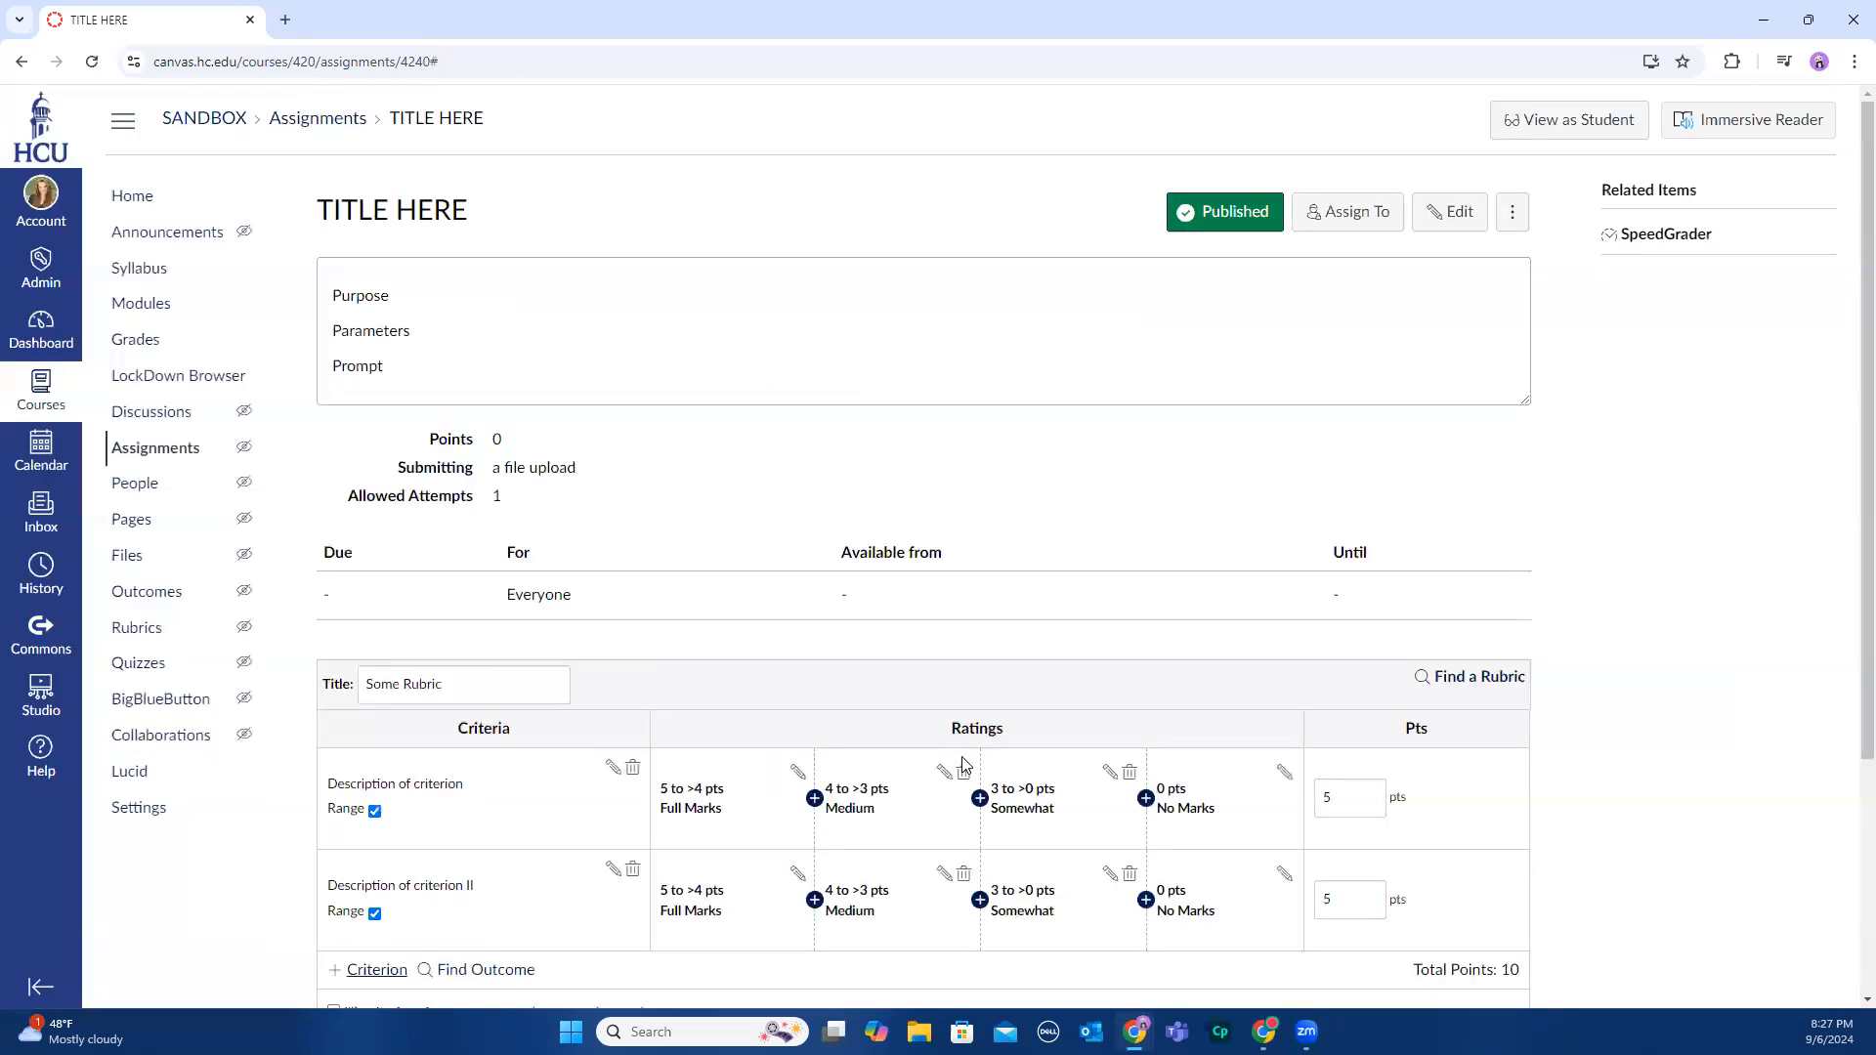
scroll(821, 795, down, 3)
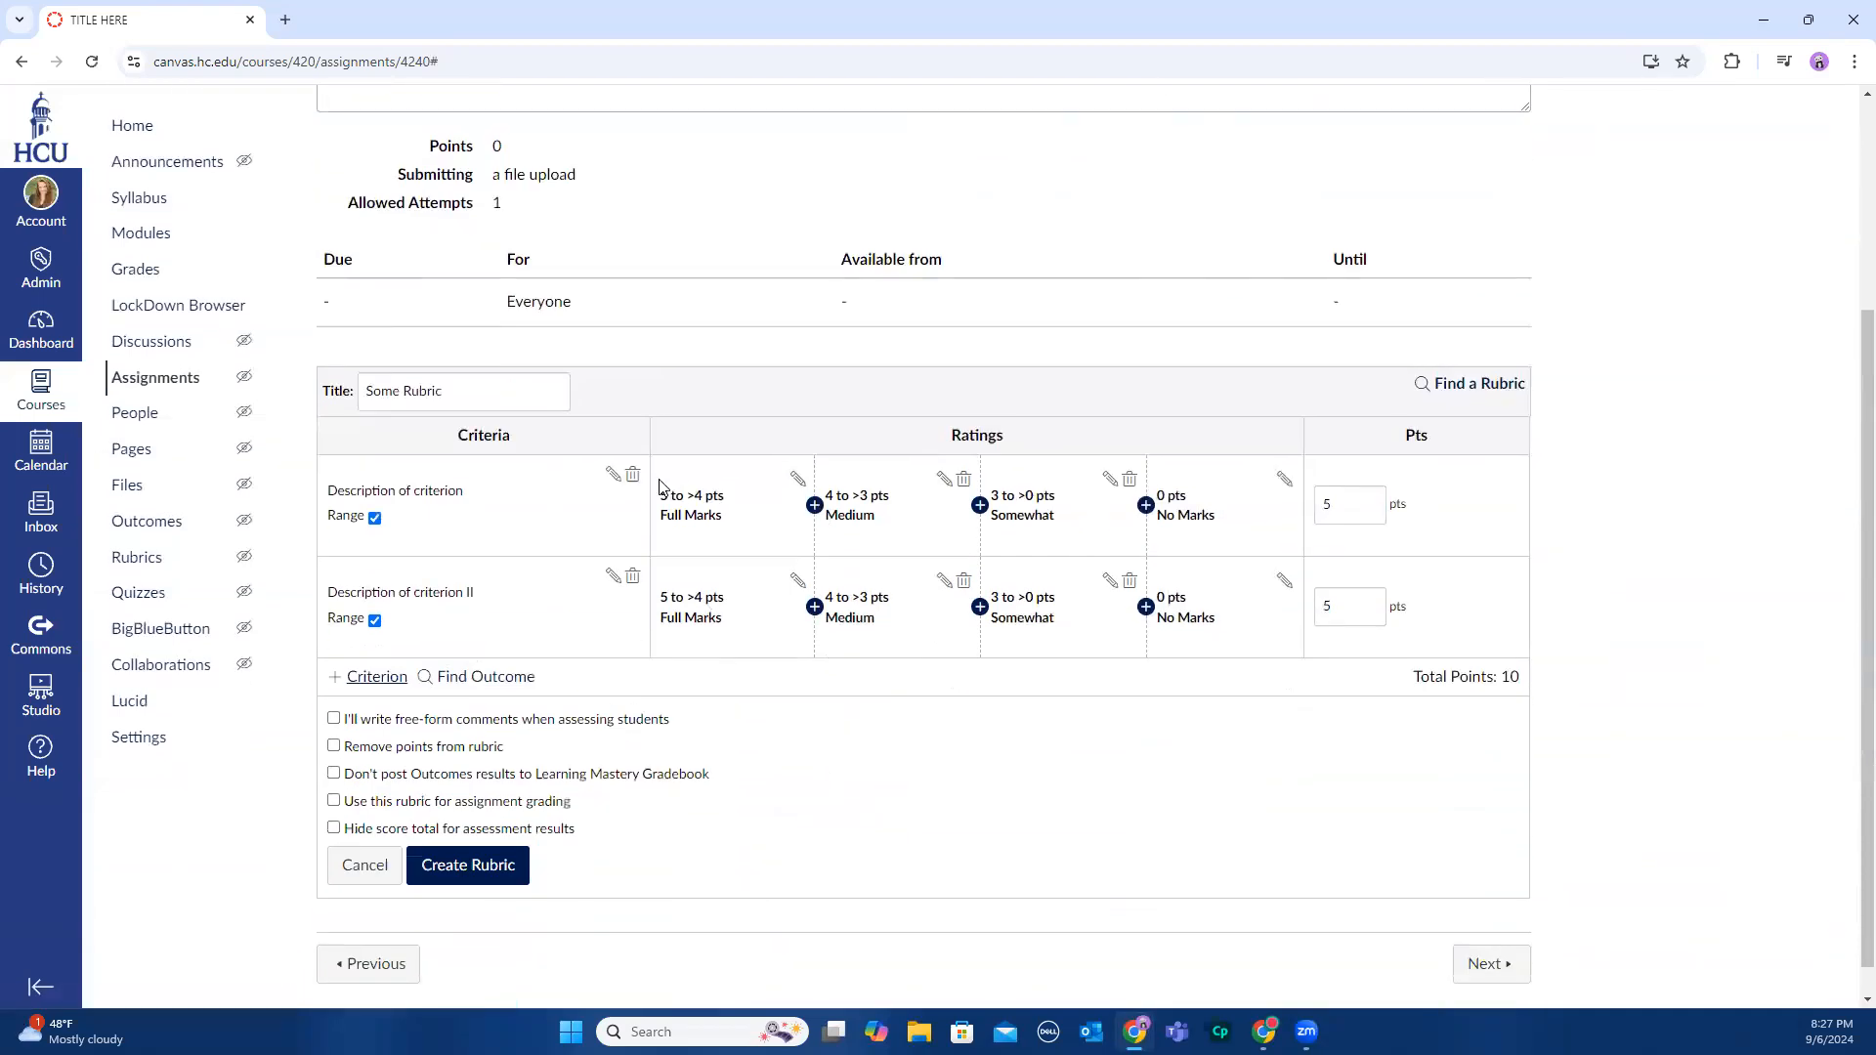
drag(668, 496, 765, 516)
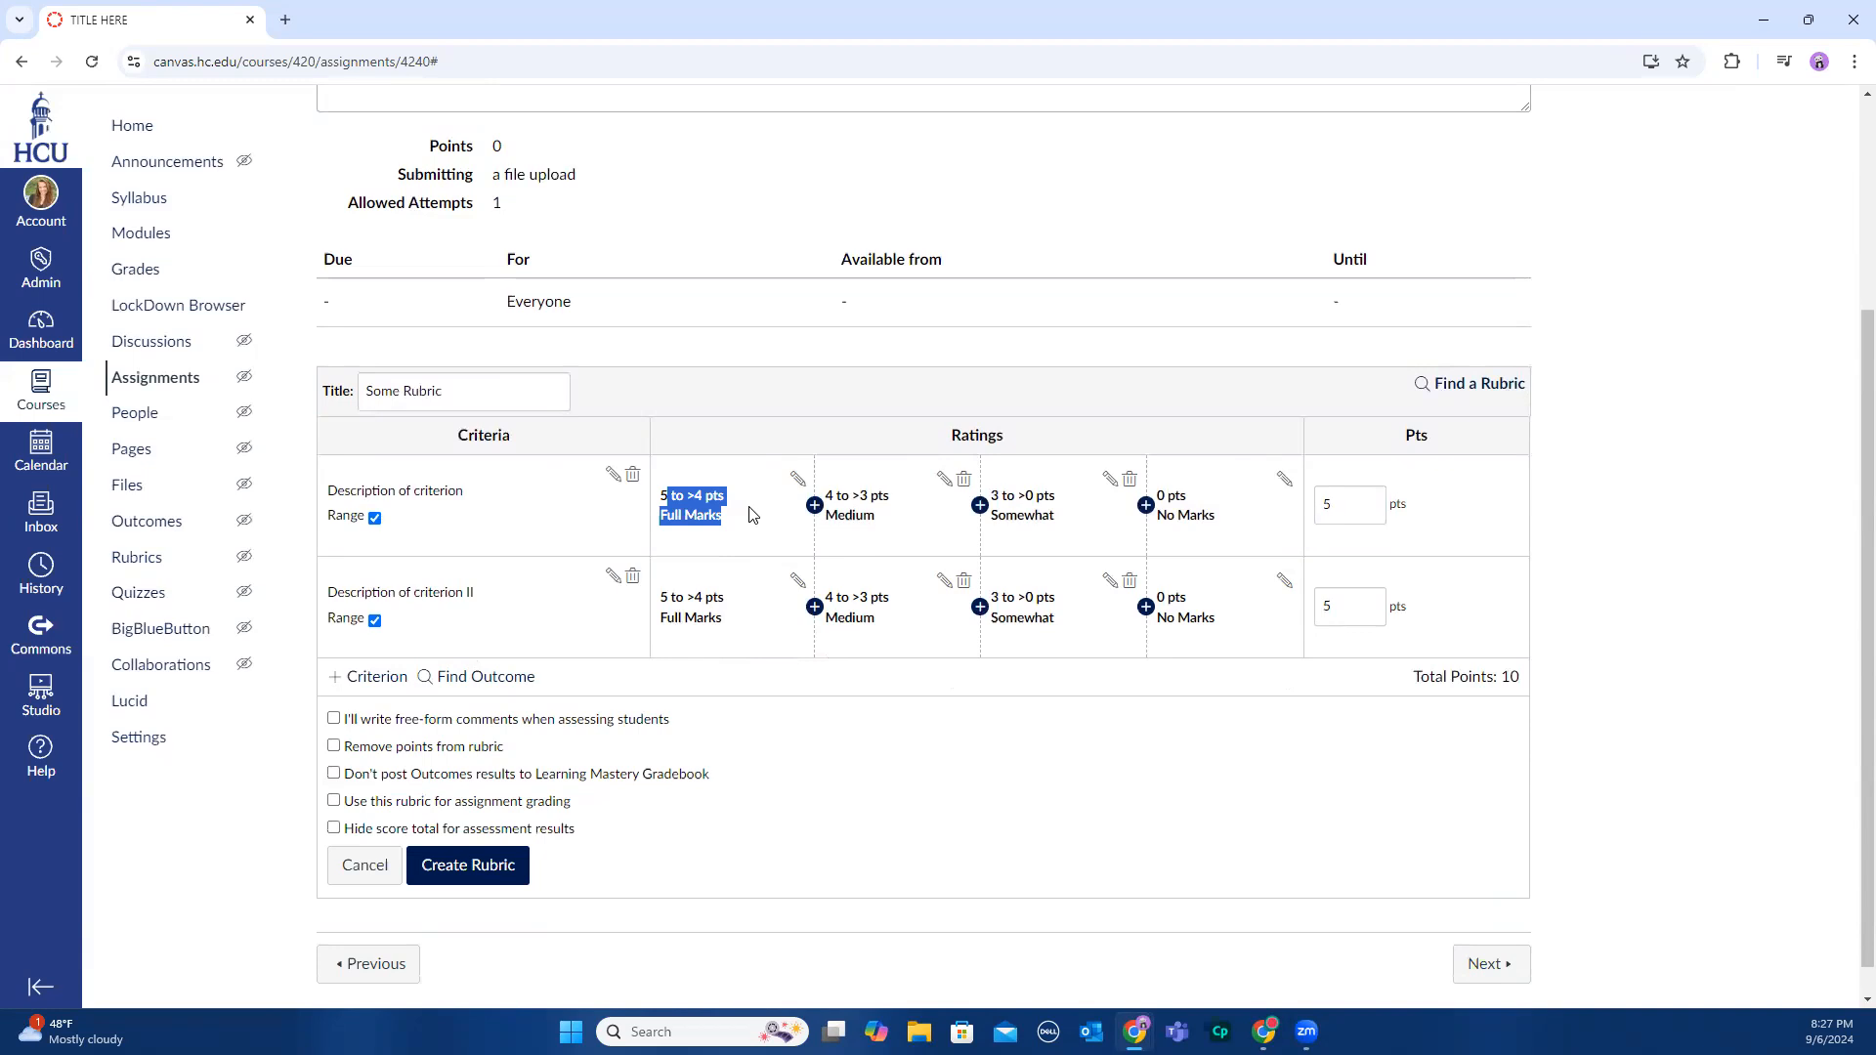
click(735, 536)
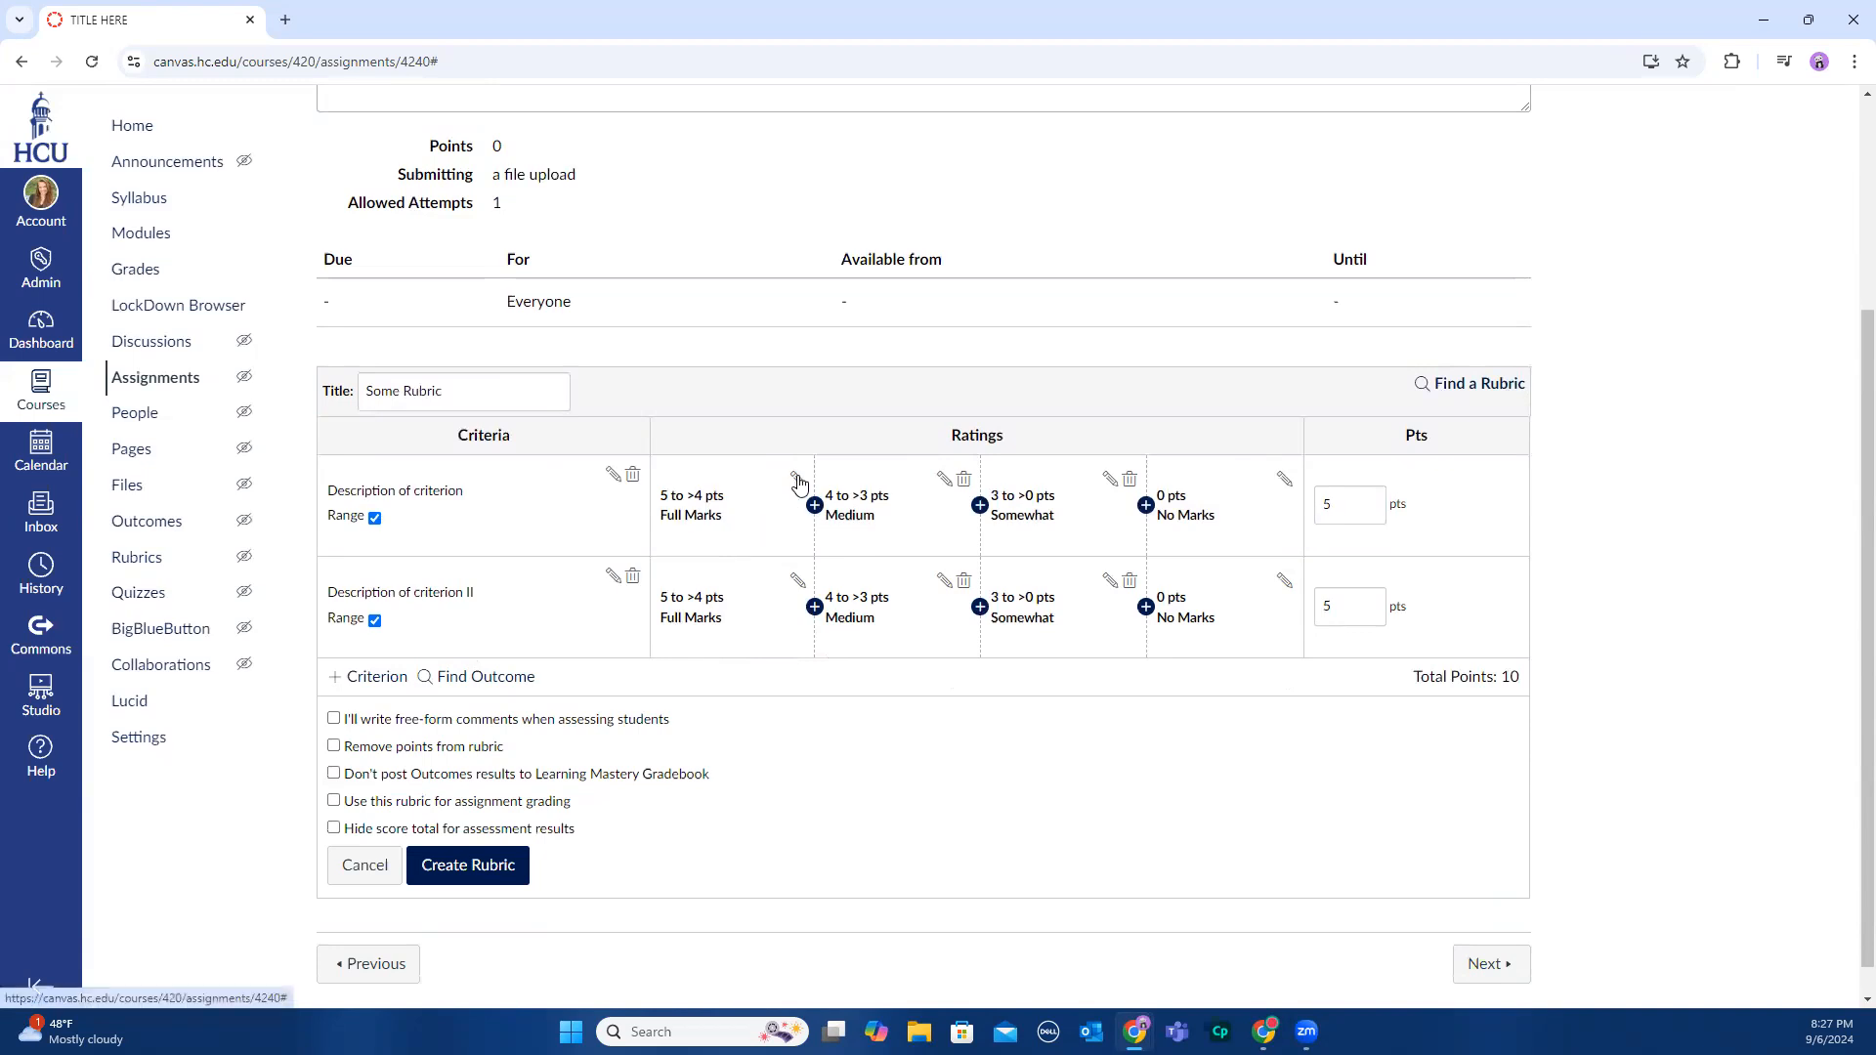
click(796, 479)
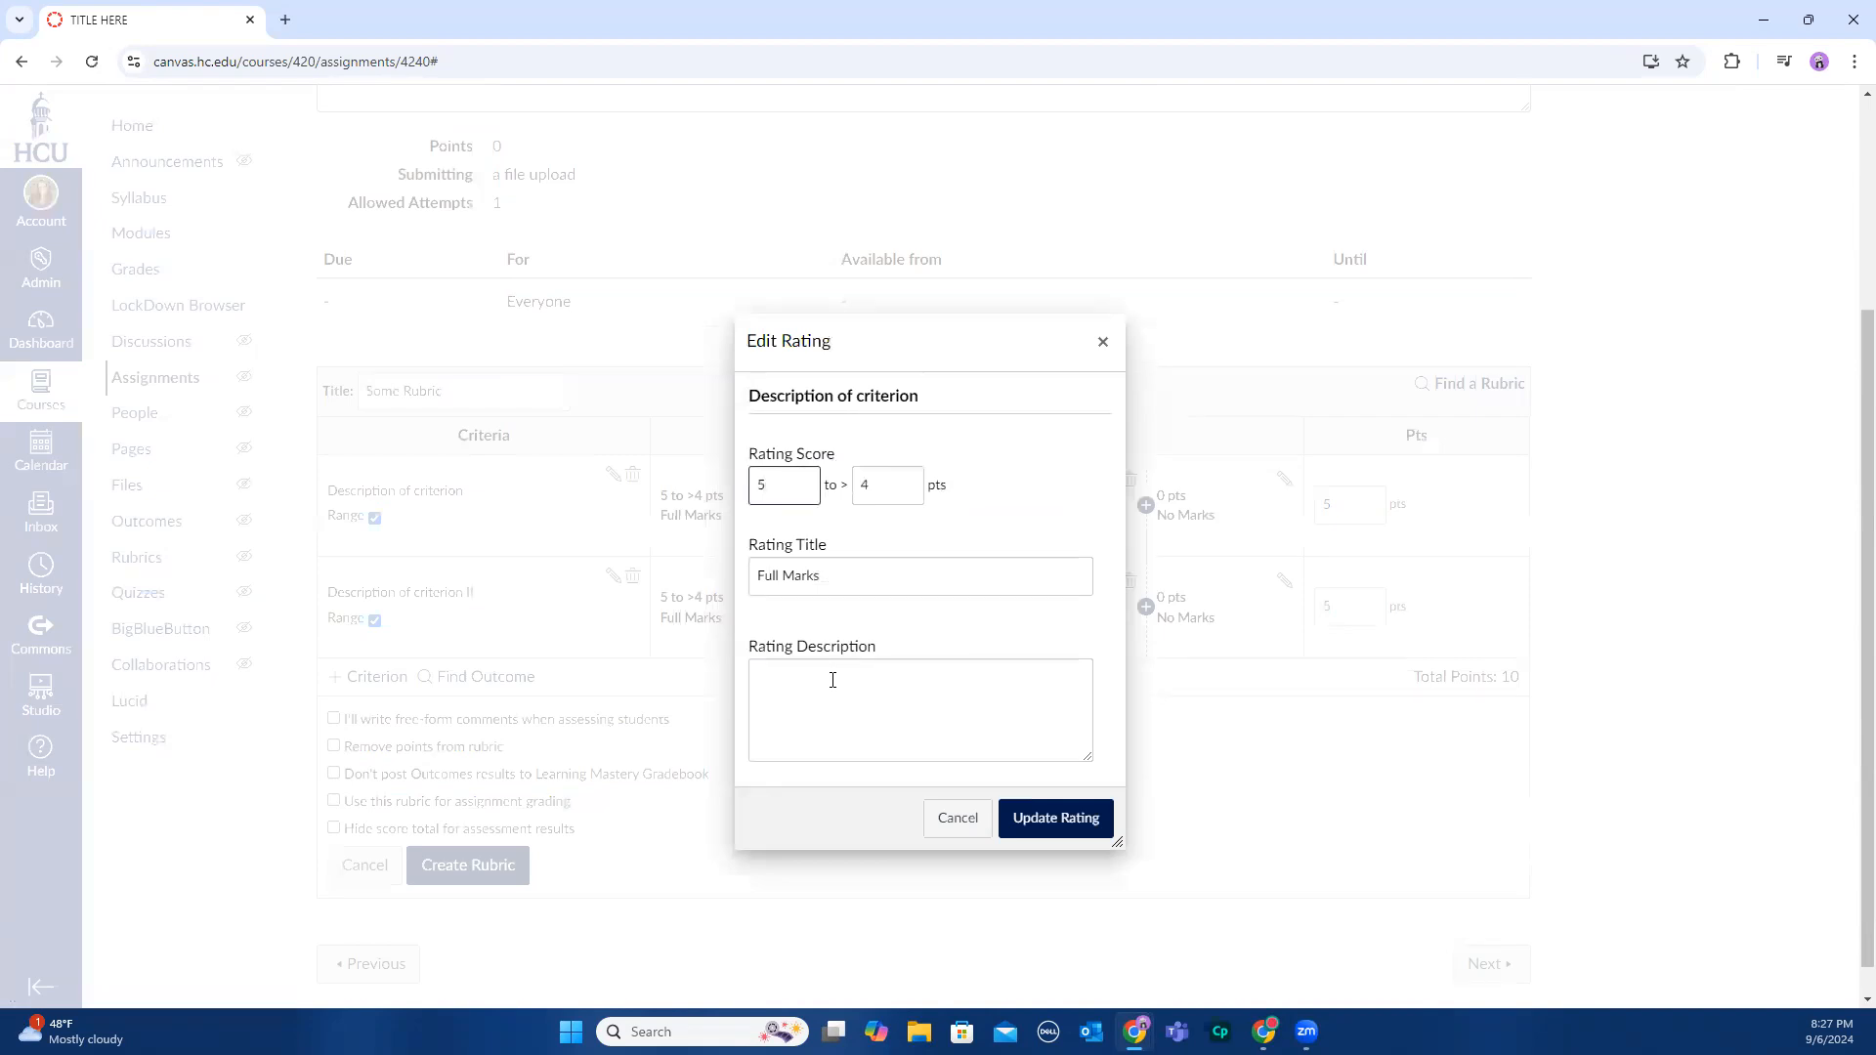
click(952, 826)
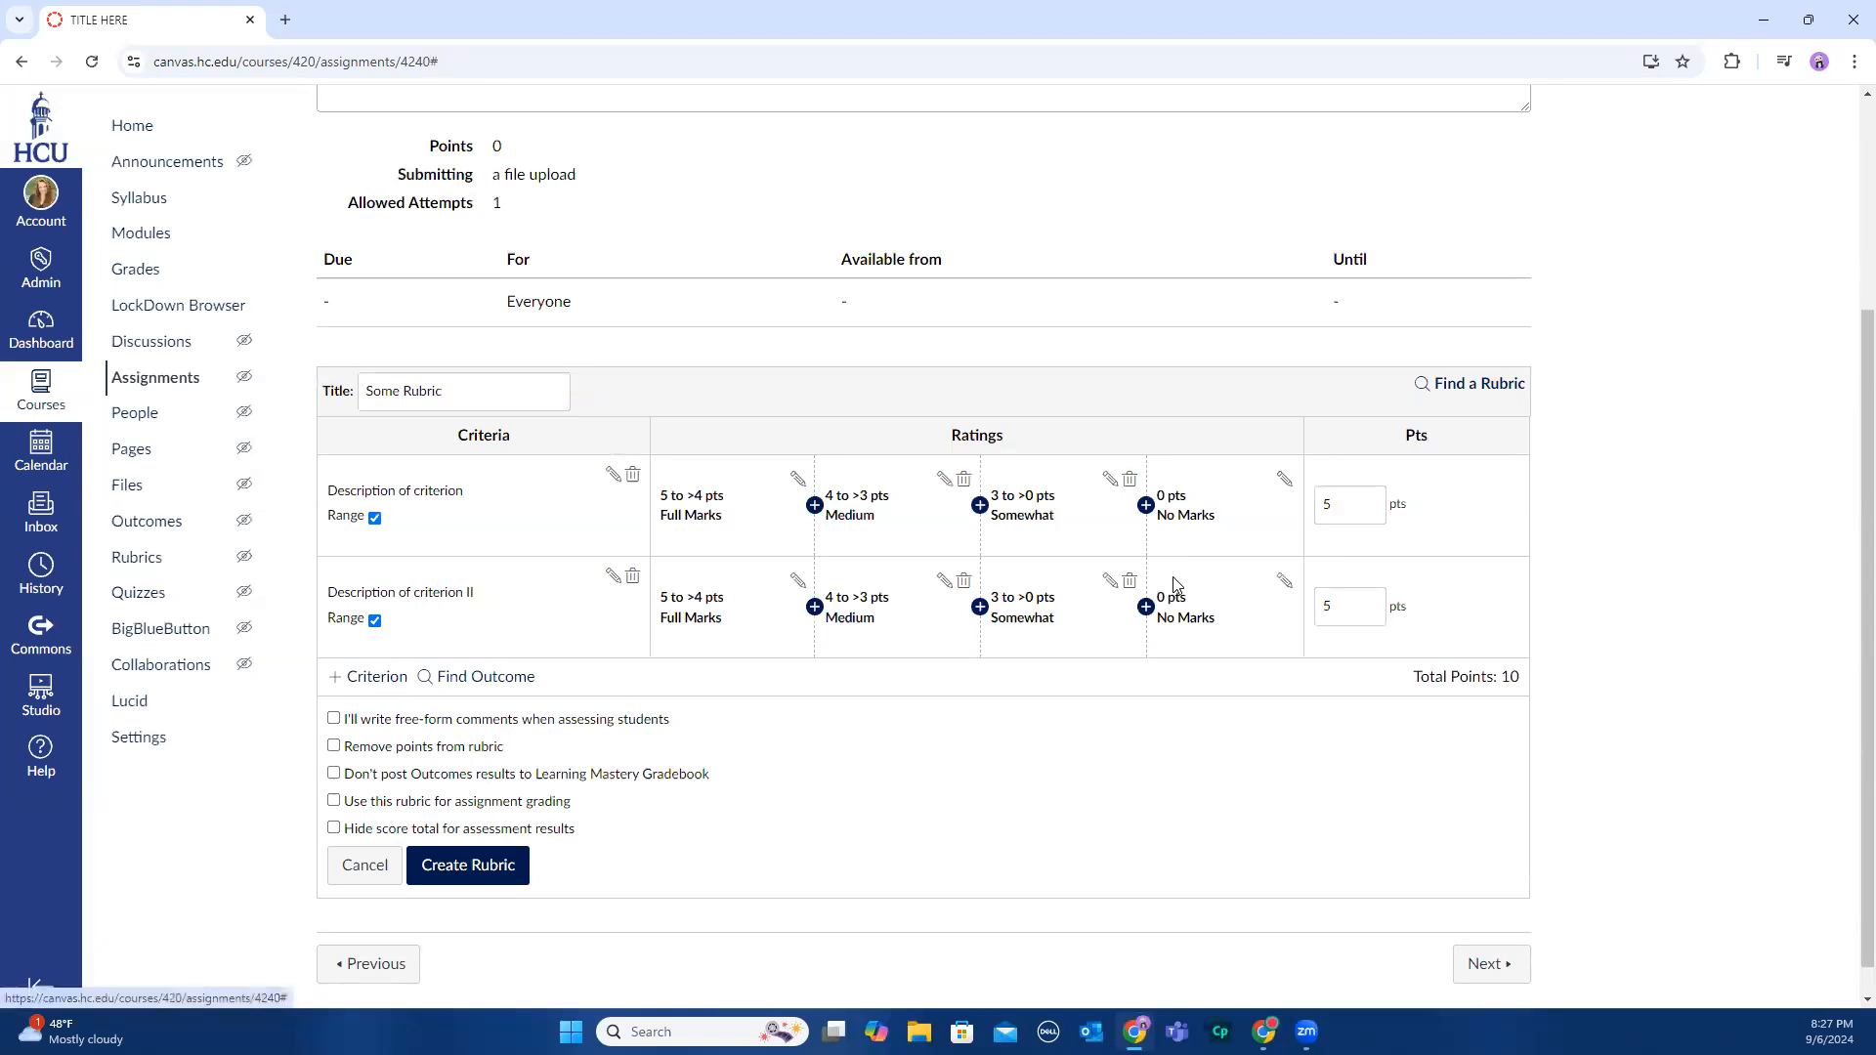
Set the points for Description of criterion II to 15
drag(1335, 601, 1314, 610)
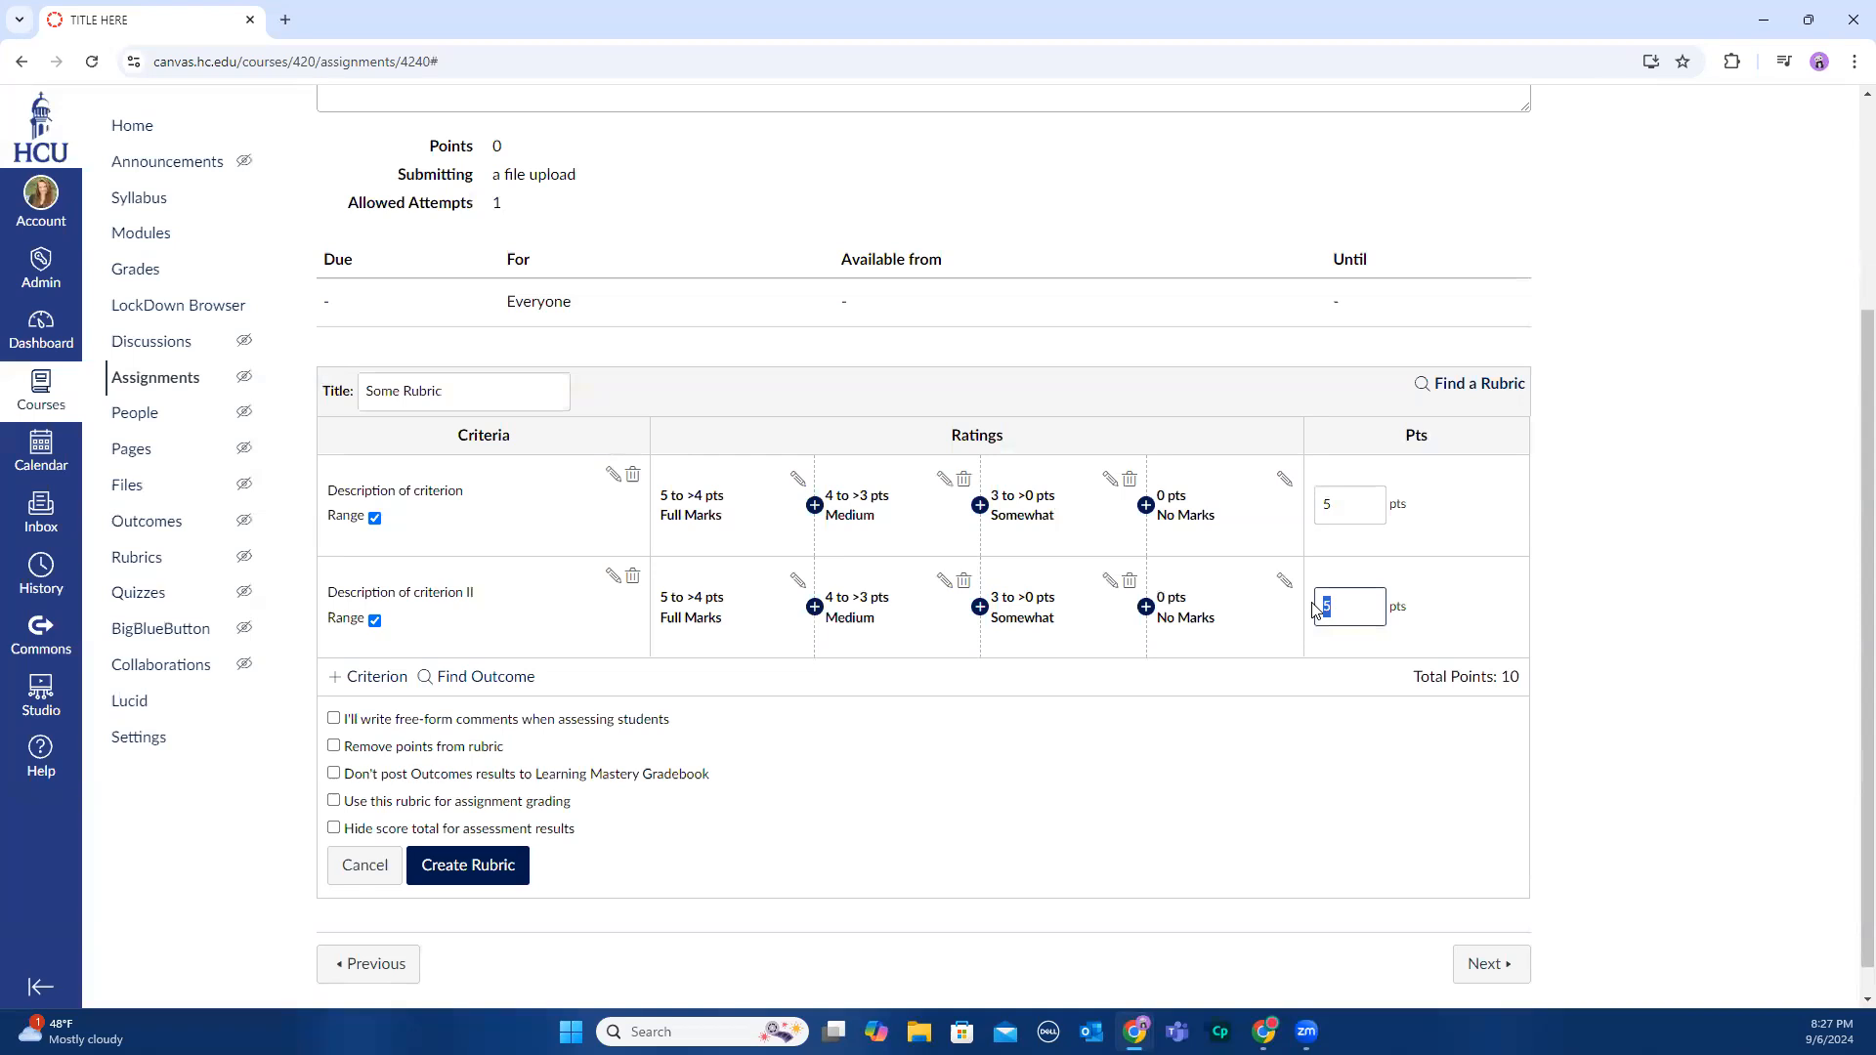
text(15)
click(1492, 633)
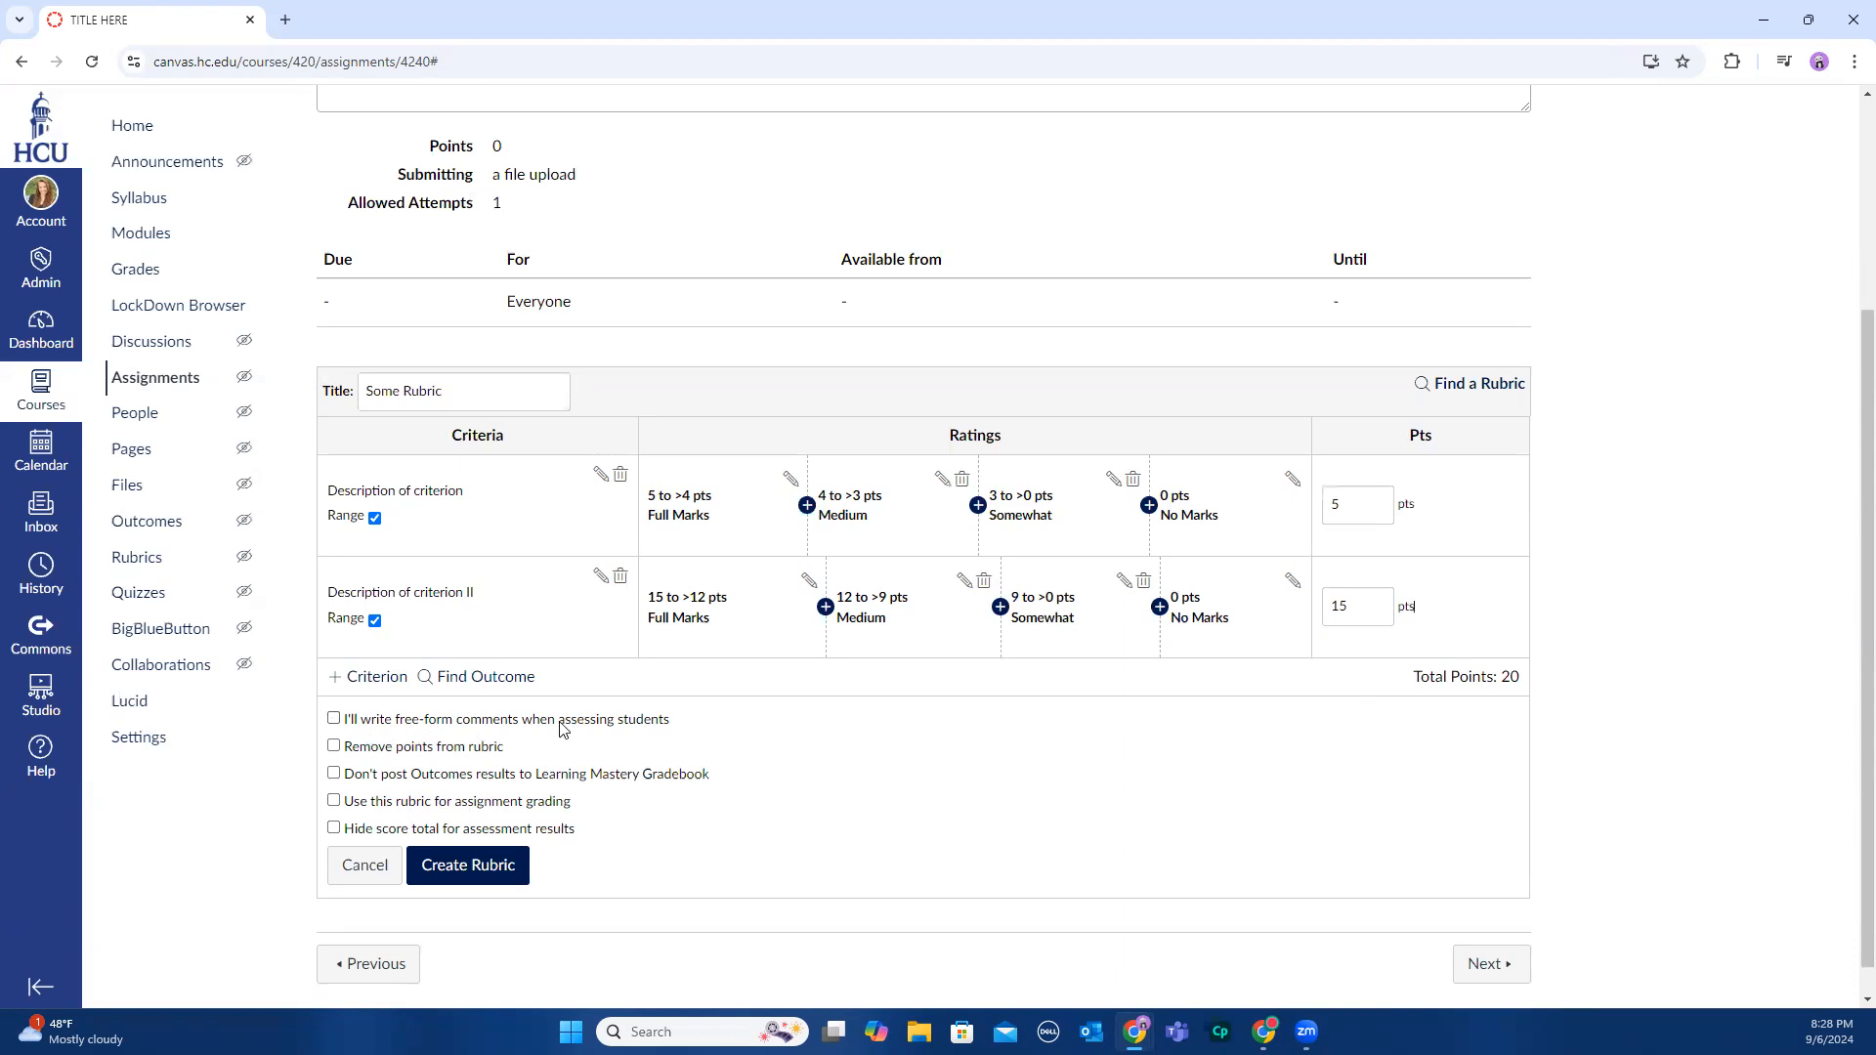
Enable writing free-form comments when assessing students with the rubric
click(334, 721)
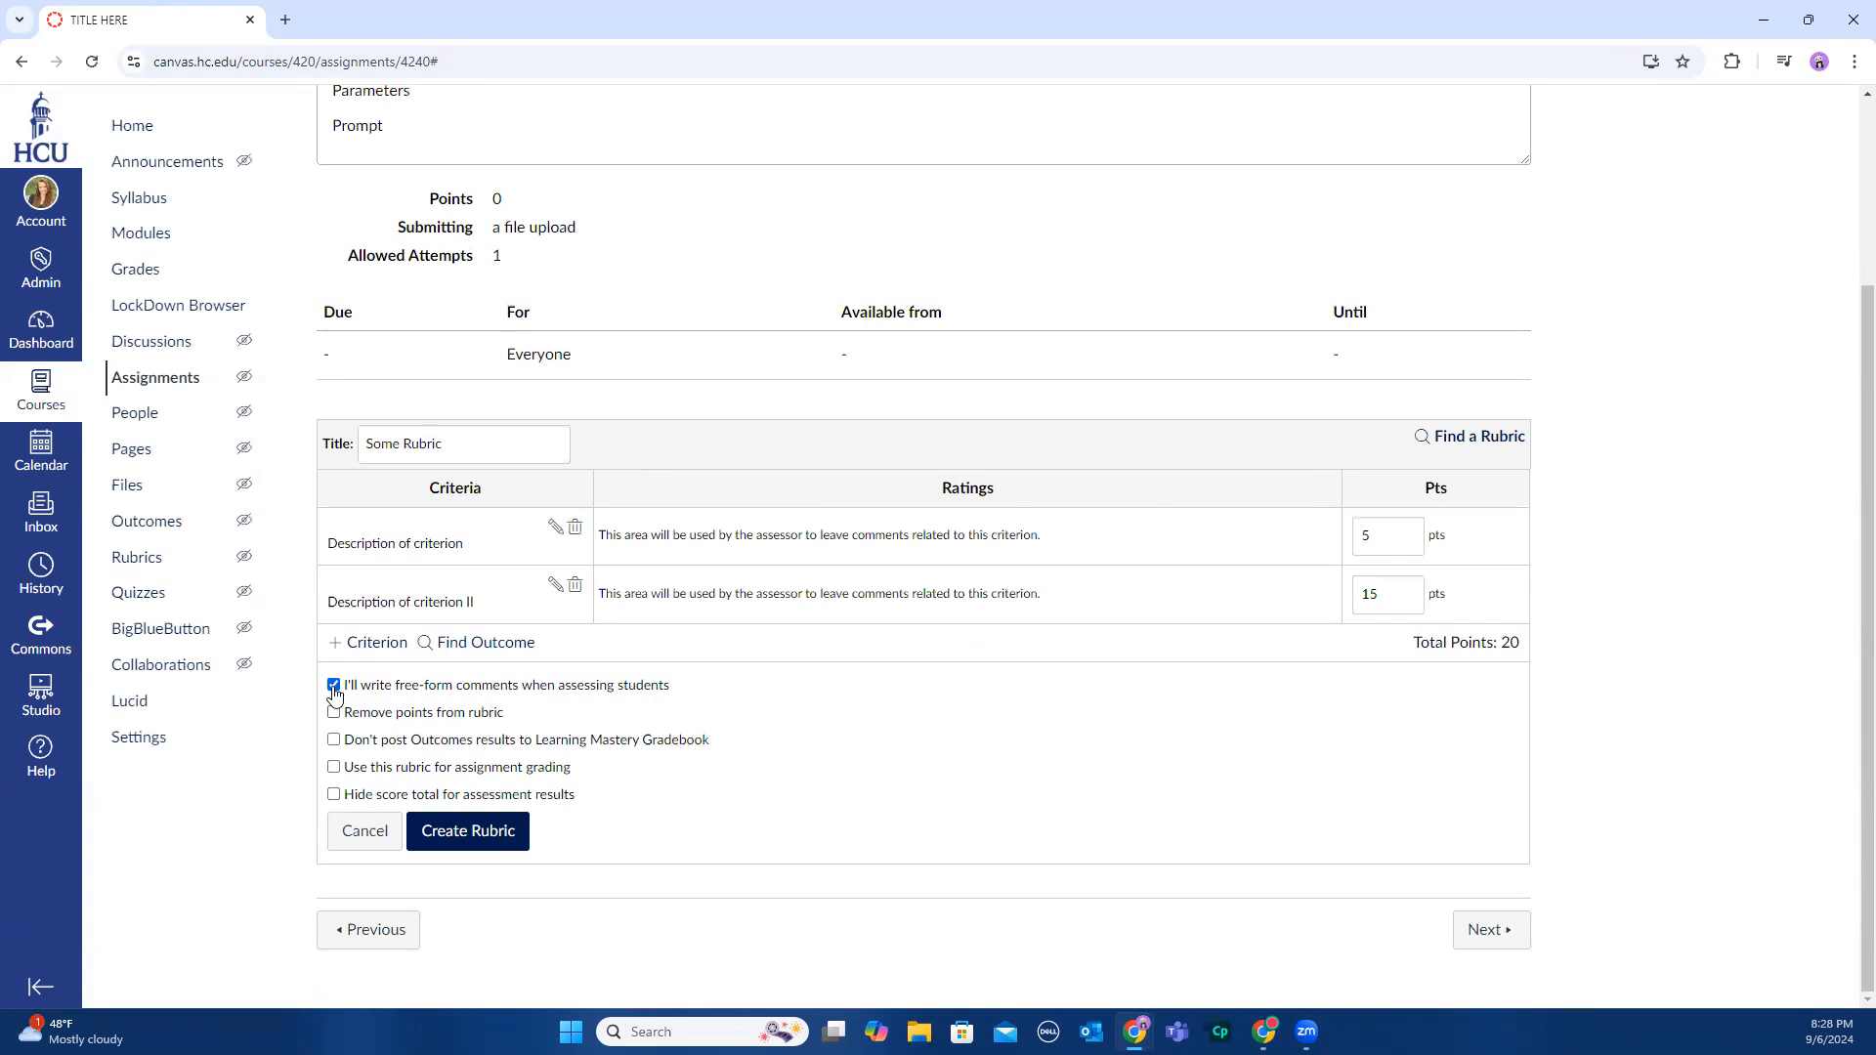
Disable free-form comments for student assessment and create the rubric Some Rubric
click(334, 689)
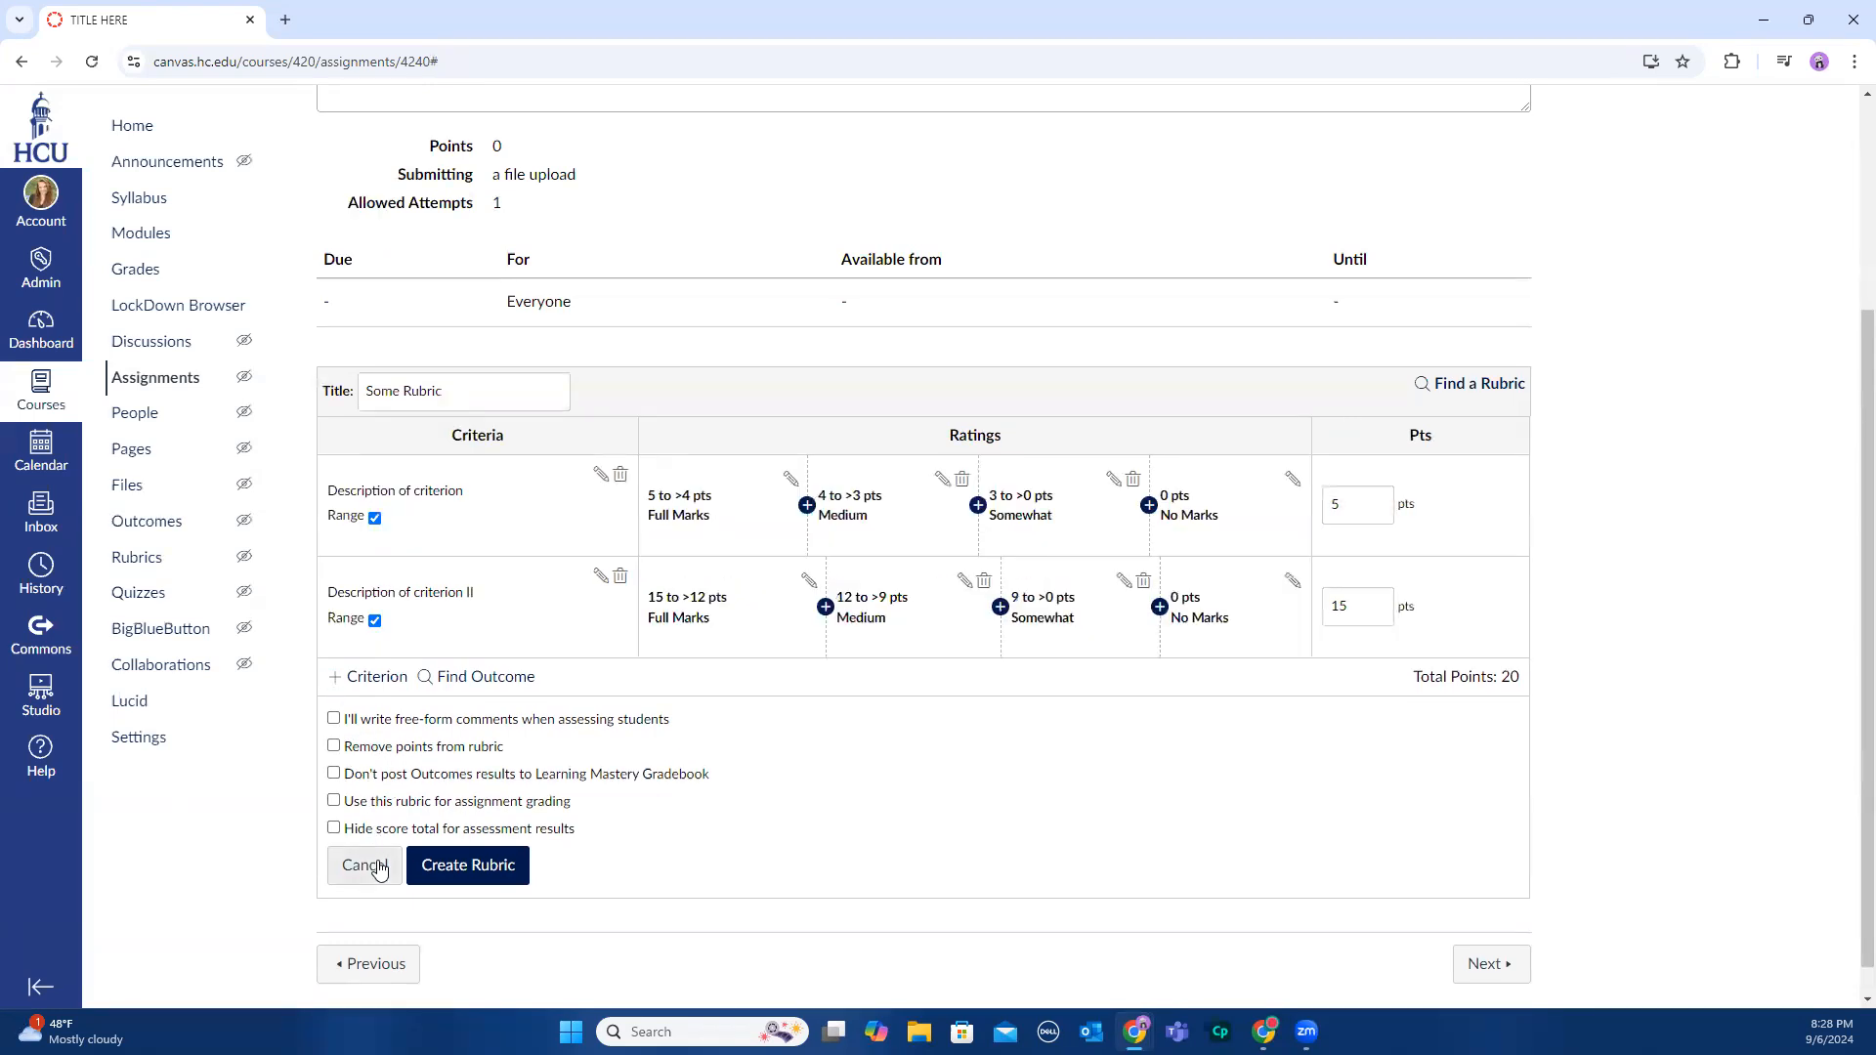
click(469, 867)
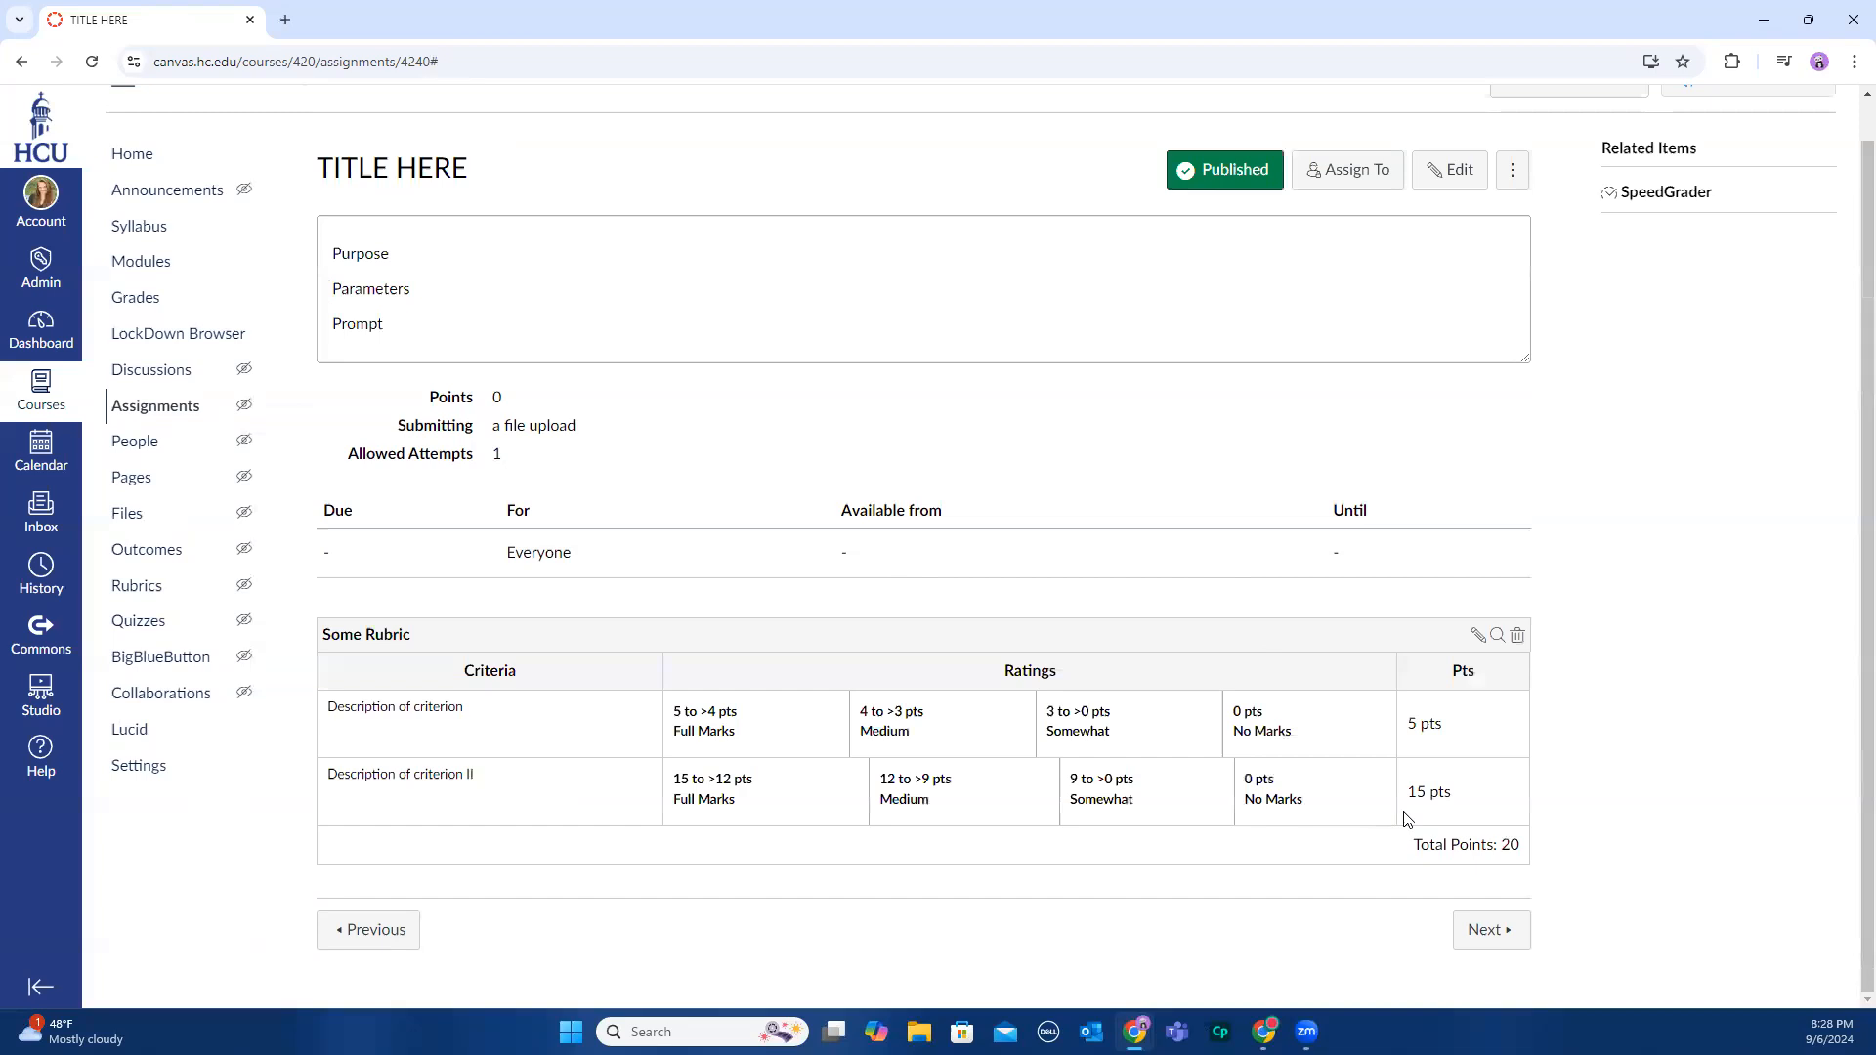
Preview the assignment and its rubric in Student View, dismissing the student welcome tour and its follow-up tip
scroll(1759, 423, up, 1)
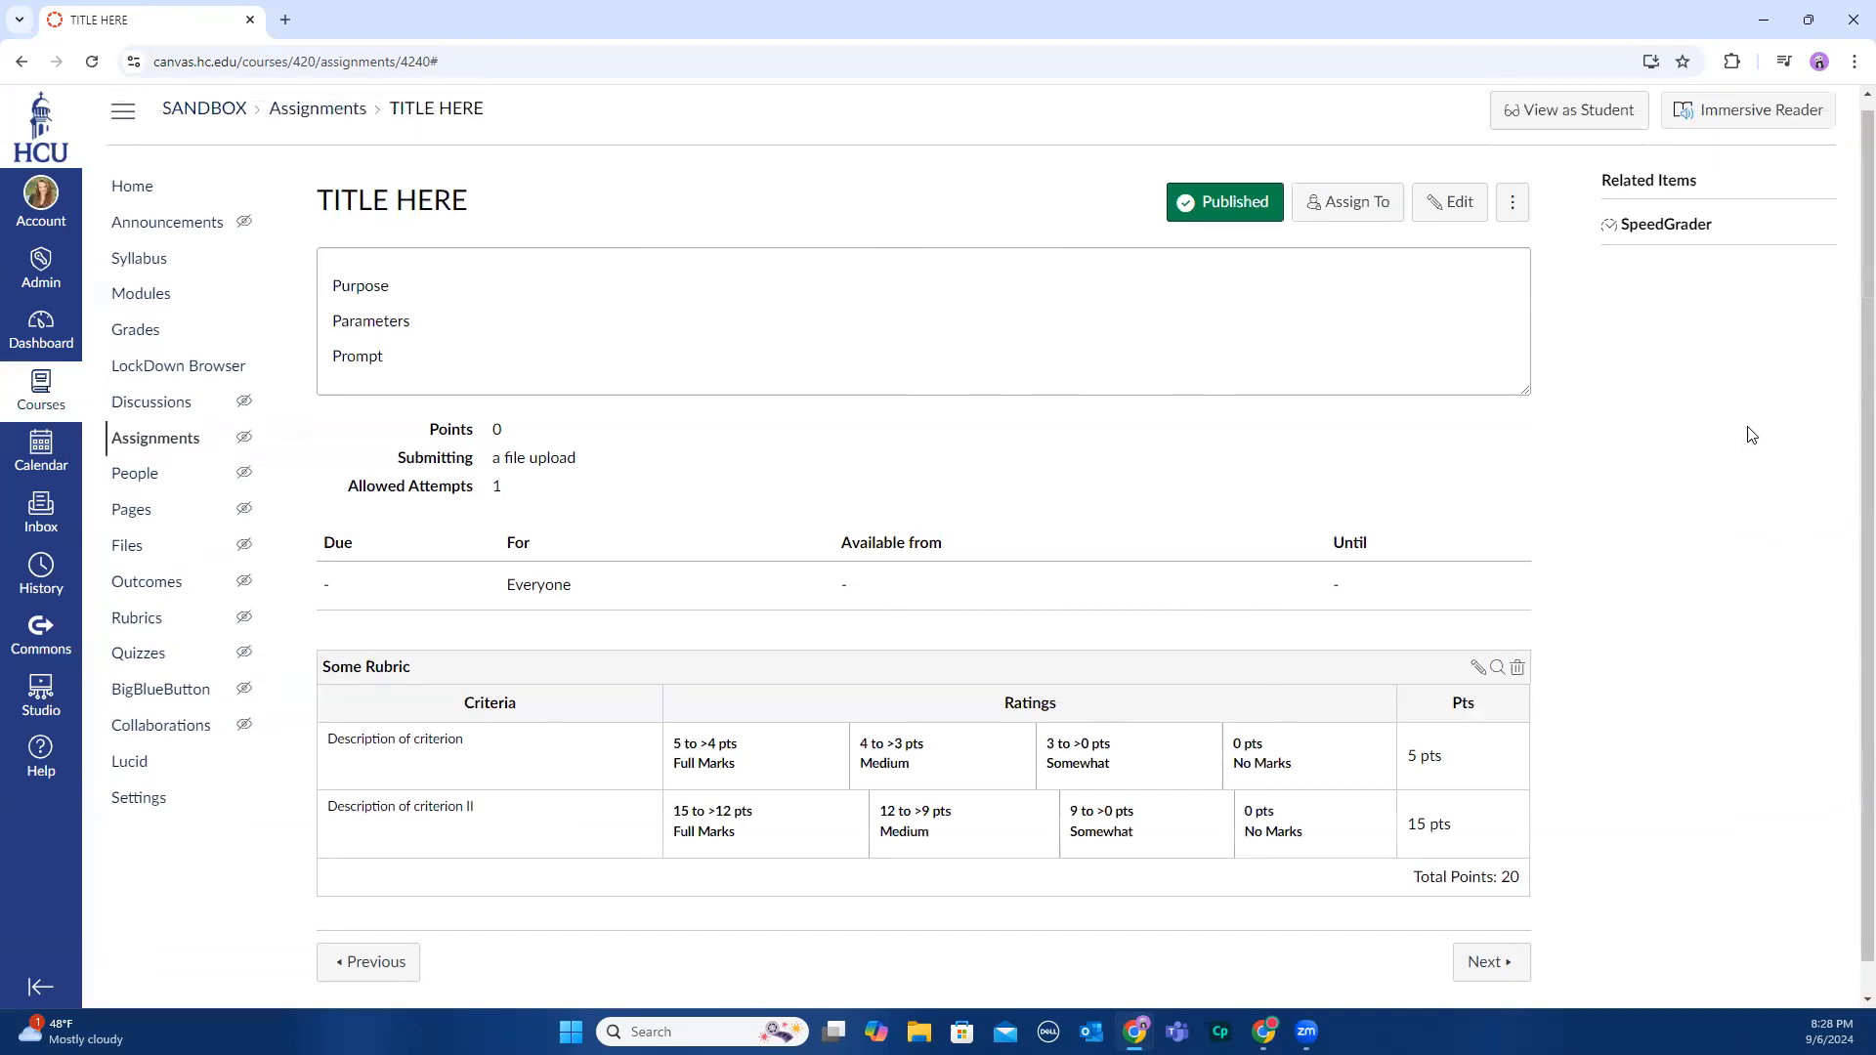
click(1558, 122)
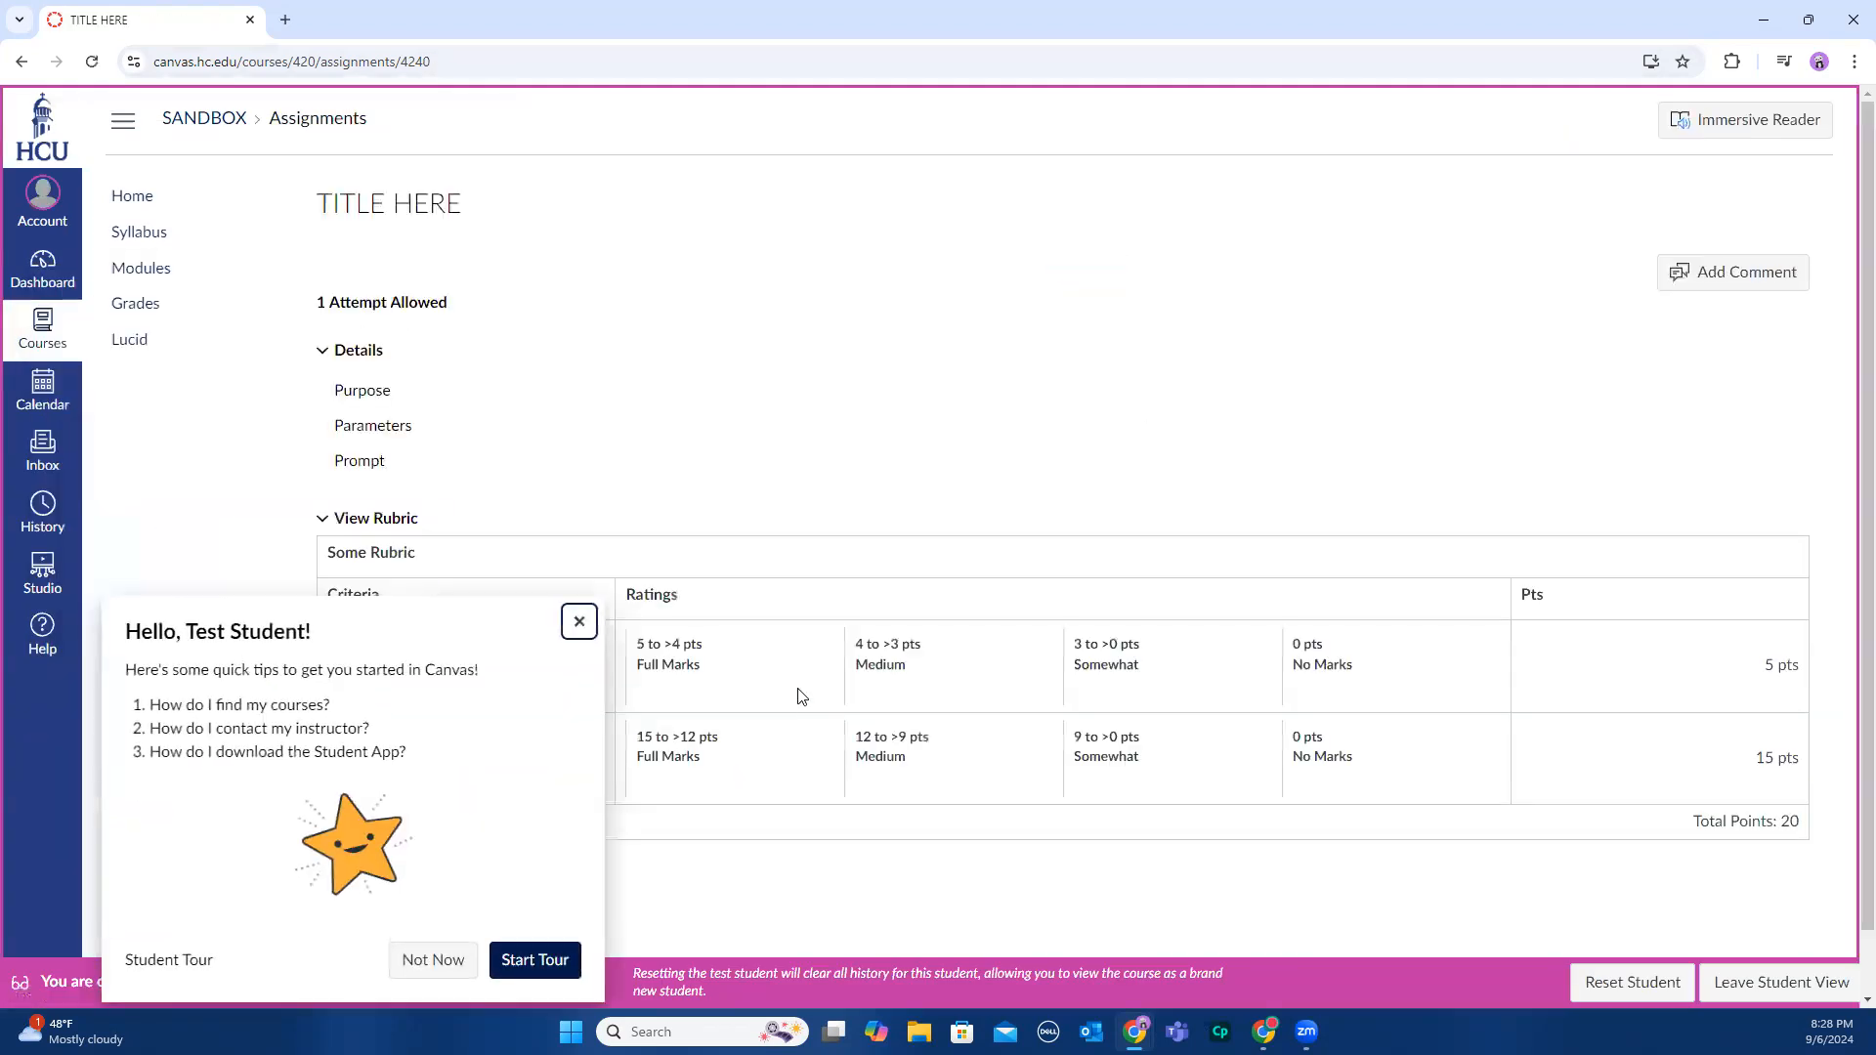
click(579, 622)
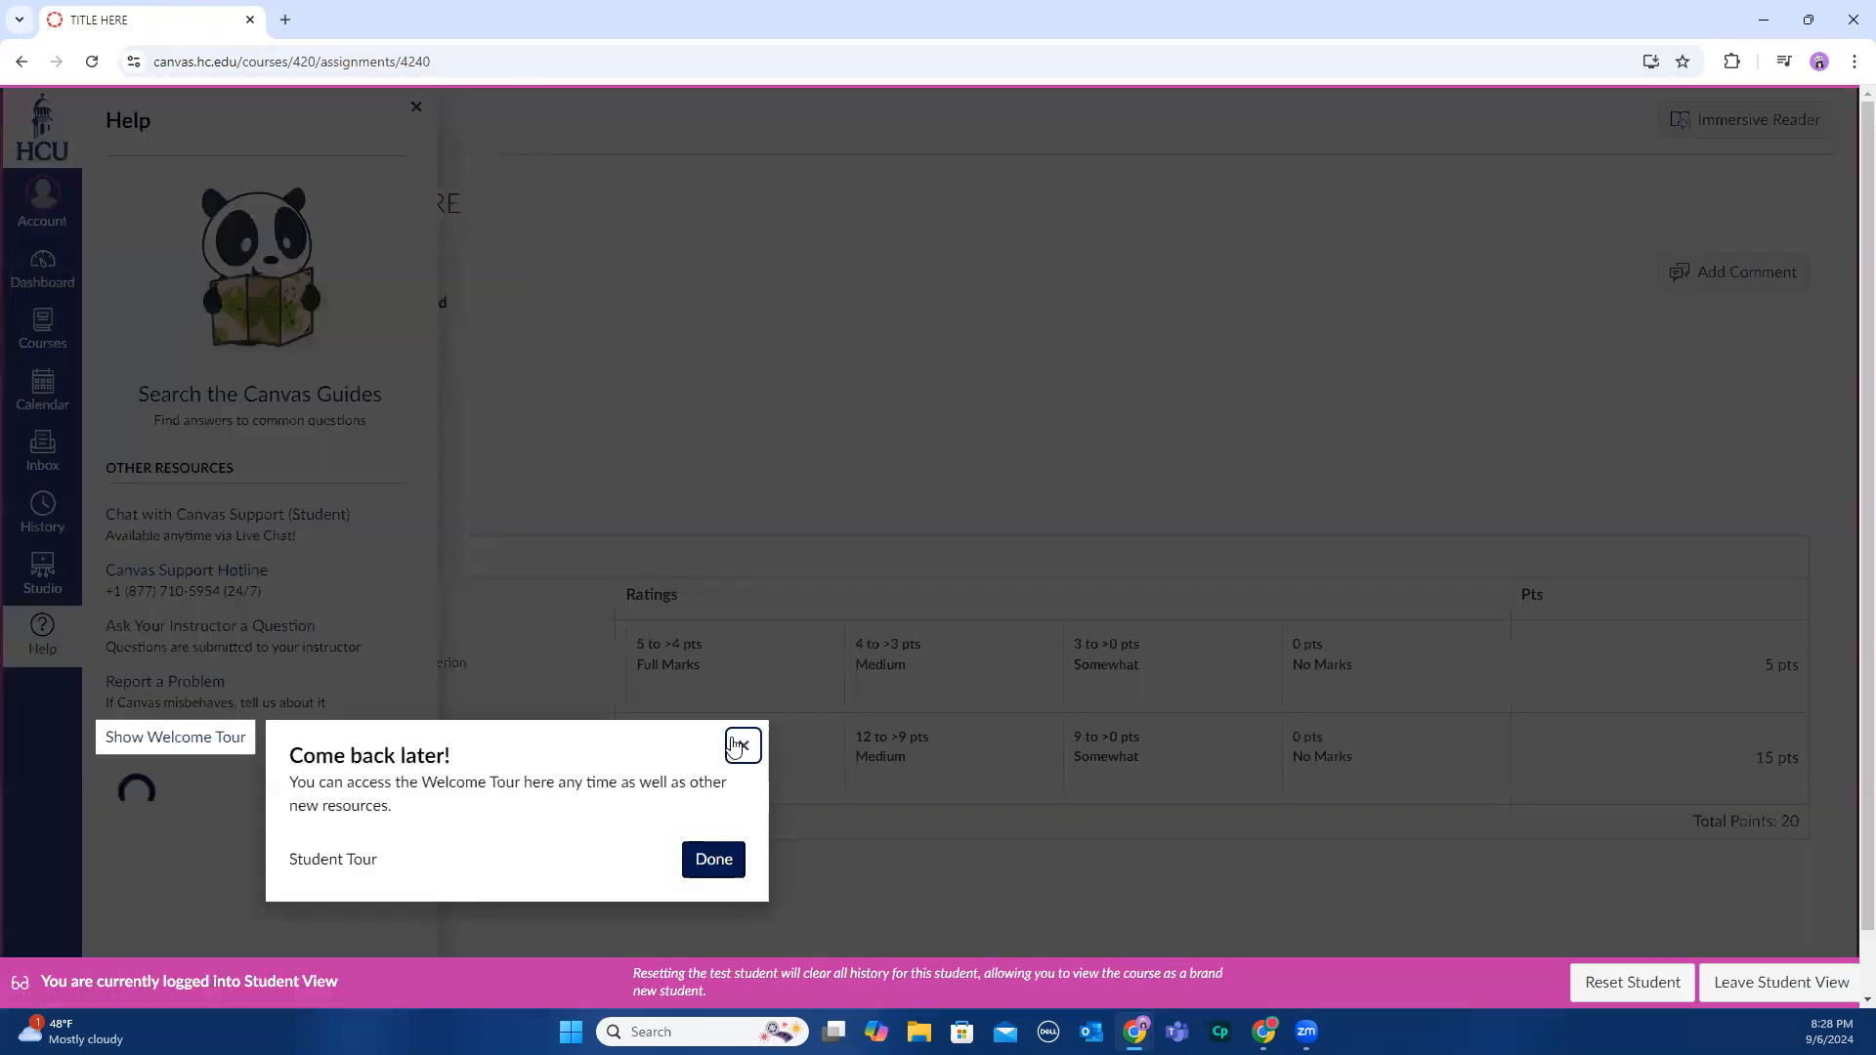
click(740, 746)
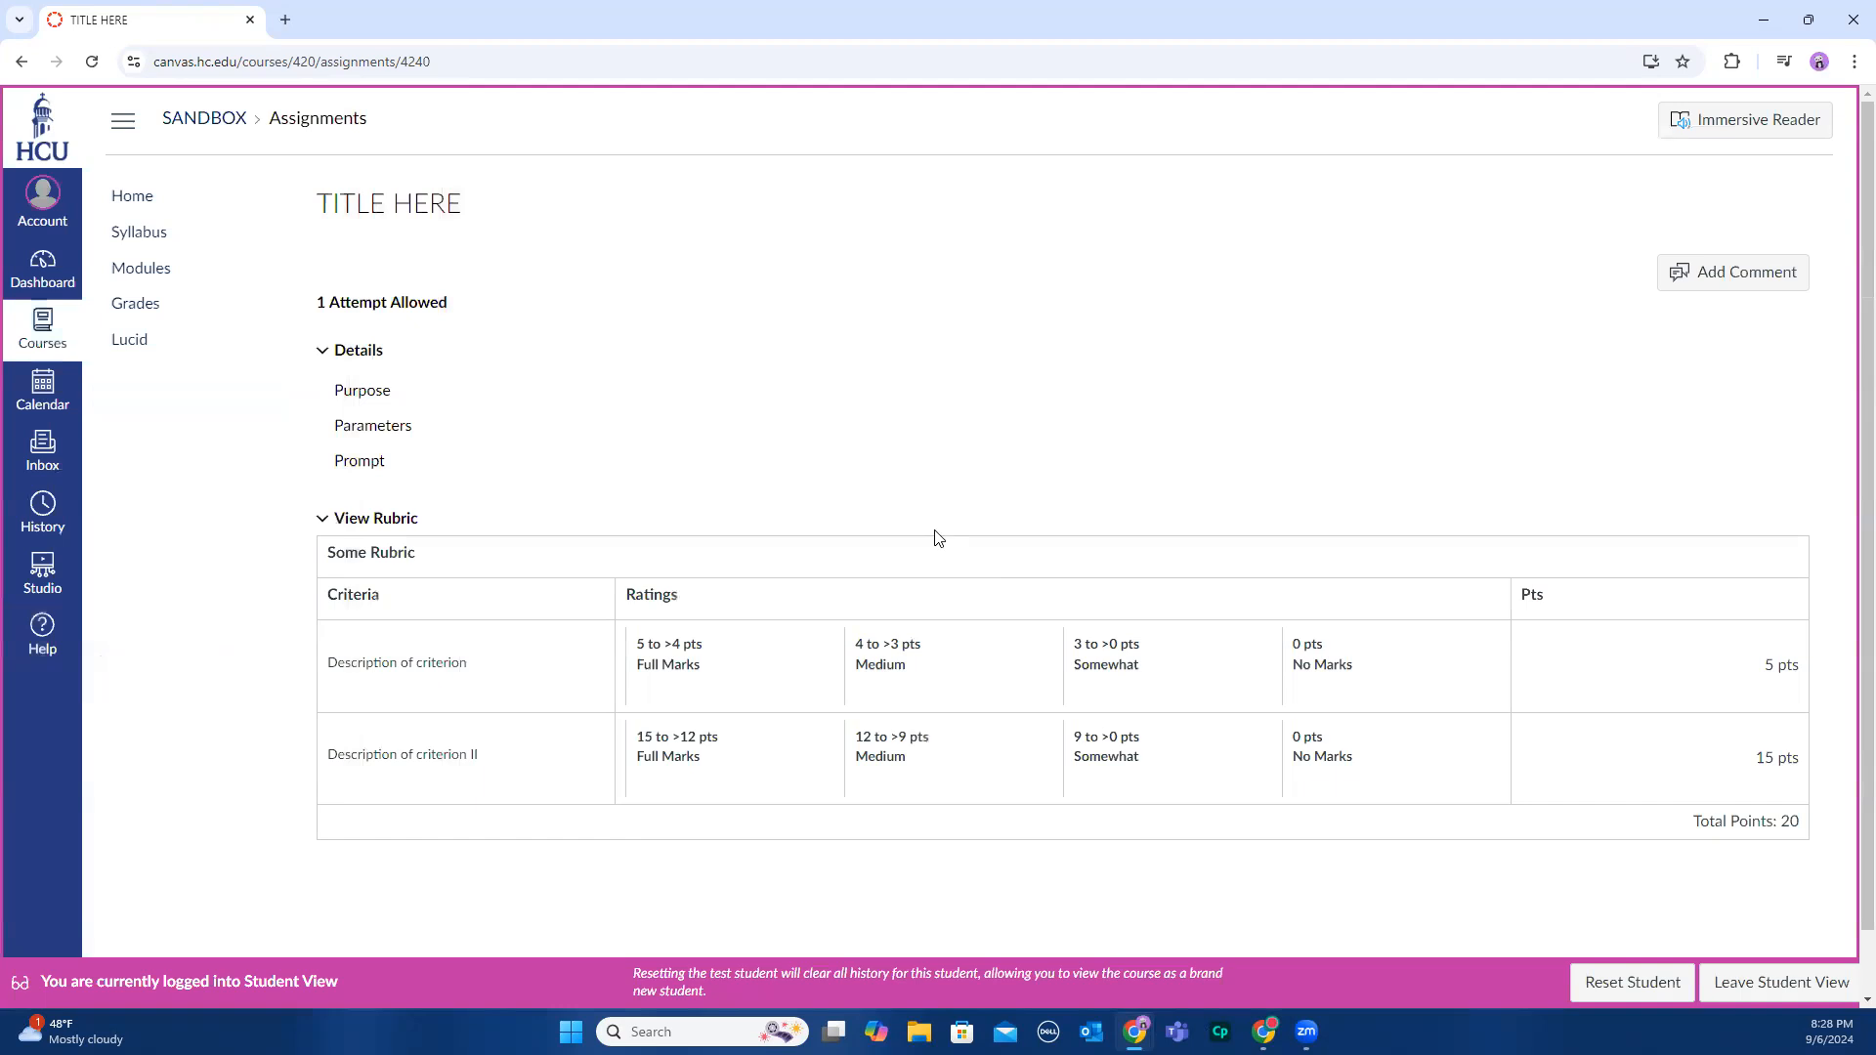